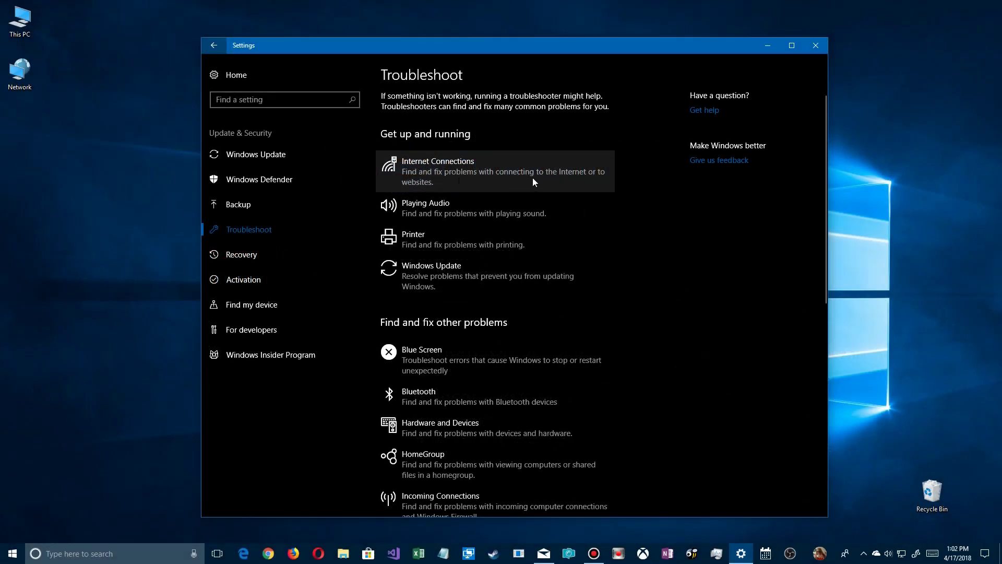
- Run the Internet Connections troubleshooter on the computer's connection to the Internet
left_click(457, 182)
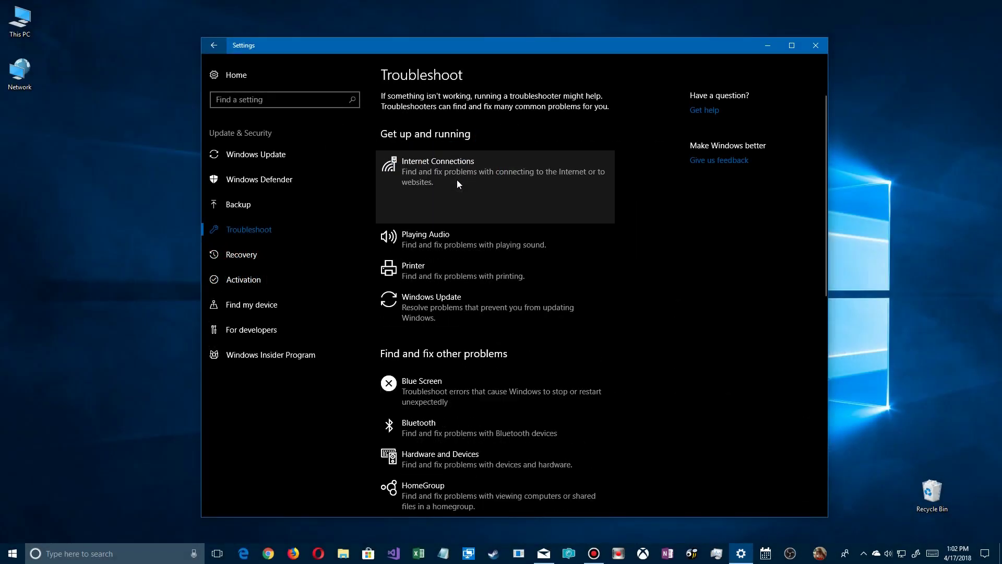
left_click(555, 210)
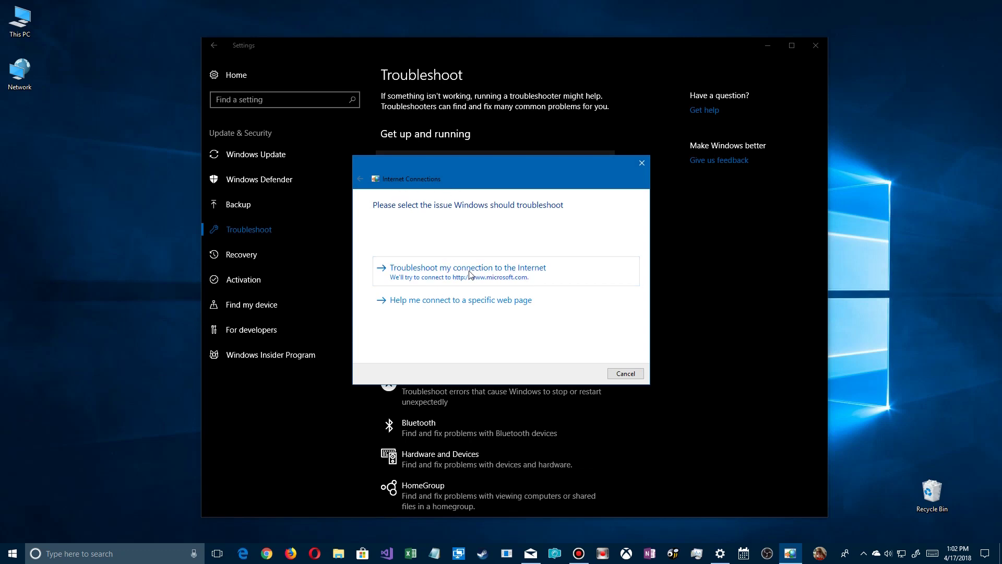
left_click(511, 269)
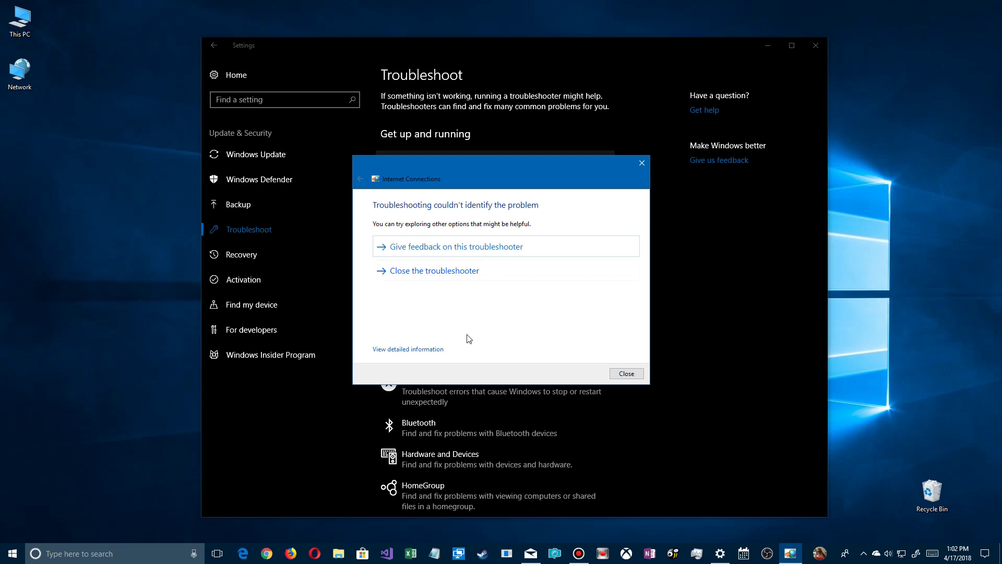
- Review the detection and publisher details in the Internet Connections troubleshooting report, and close the troubleshooter
left_click(418, 348)
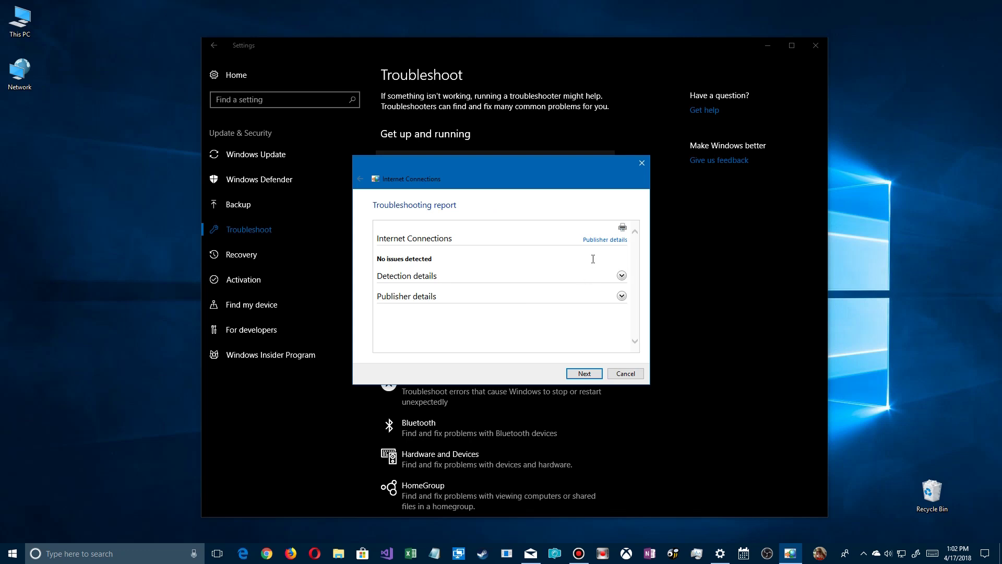
left_click(622, 275)
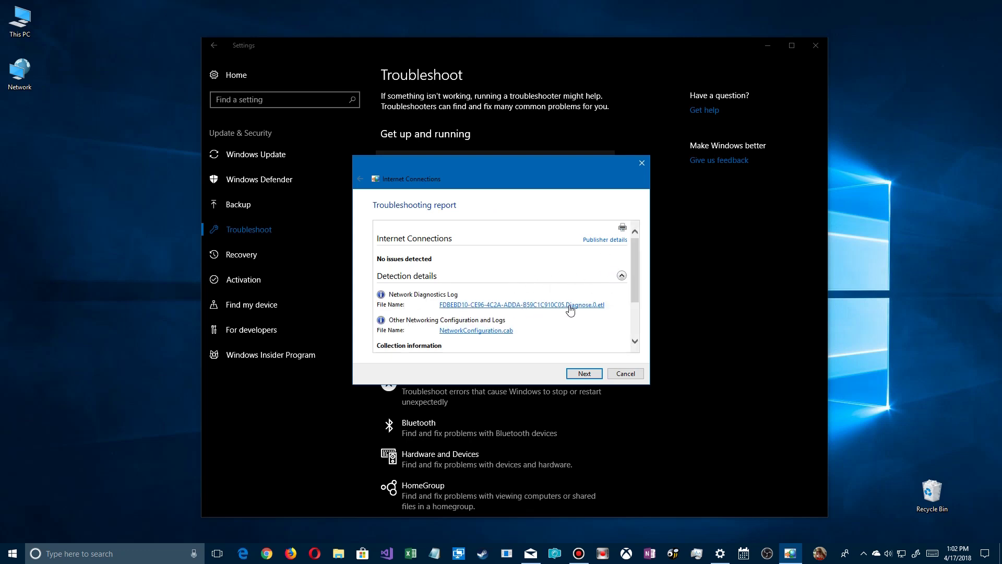
scroll(563, 327, "down", 2)
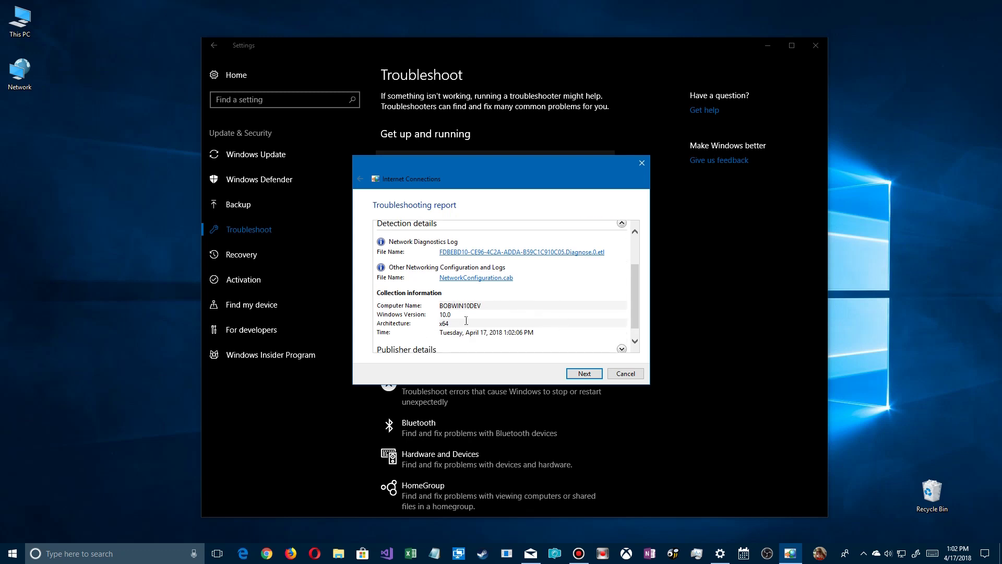
left_click(622, 336)
scroll(563, 329, "down", 4)
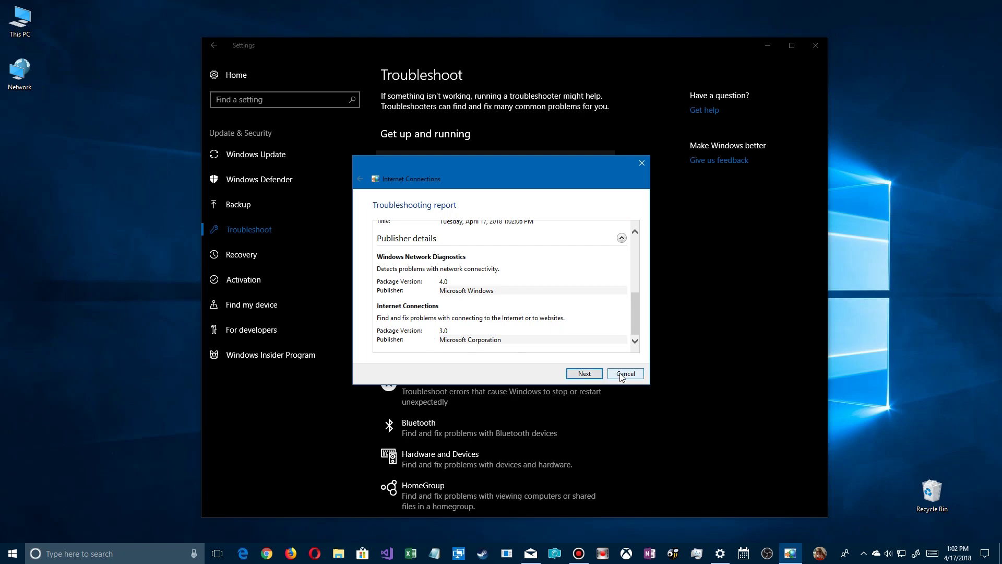
left_click(585, 374)
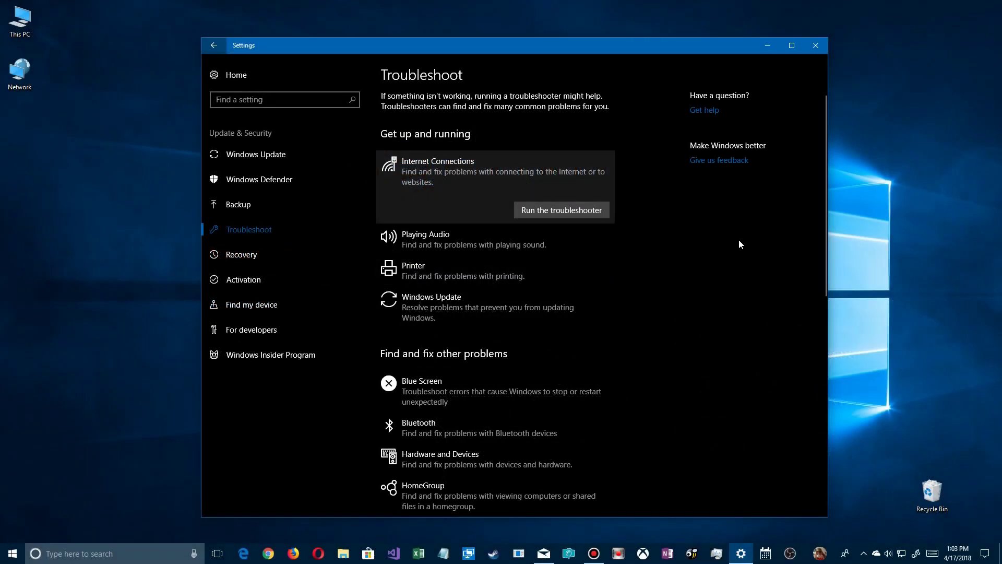
- Start the Playing Audio troubleshooter and open the system's list of playback devices alongside it
left_click(433, 243)
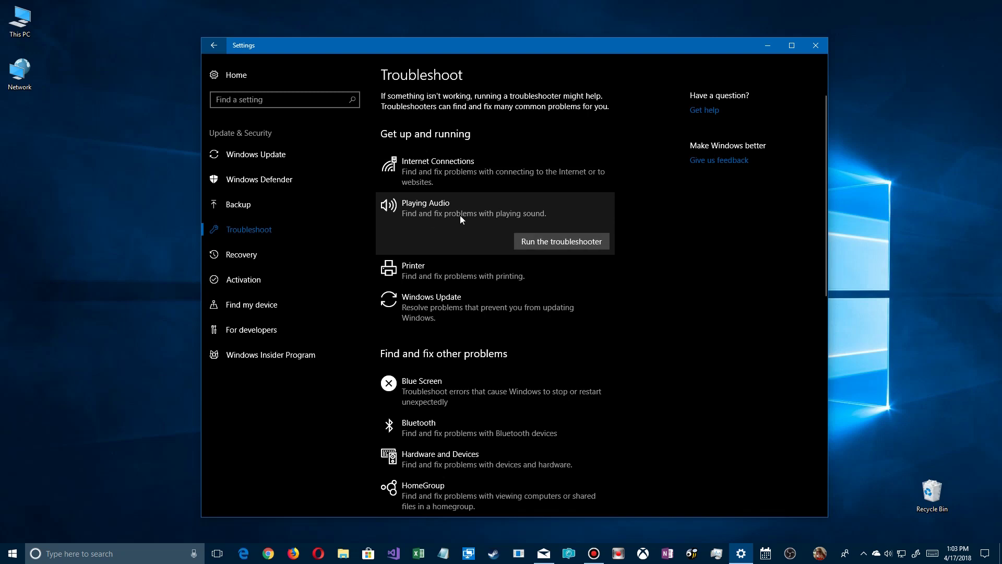
left_click(552, 242)
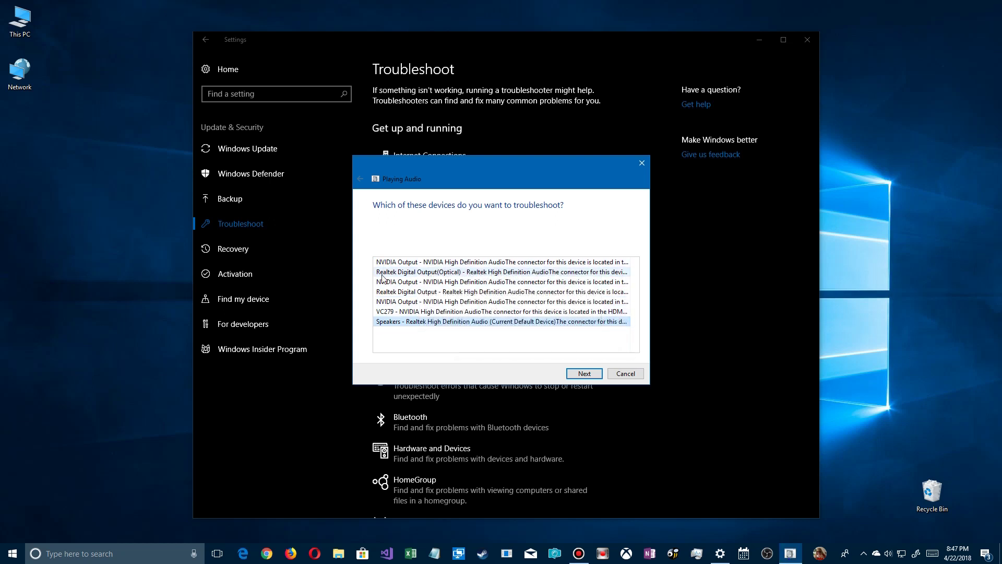
right_click(887, 553)
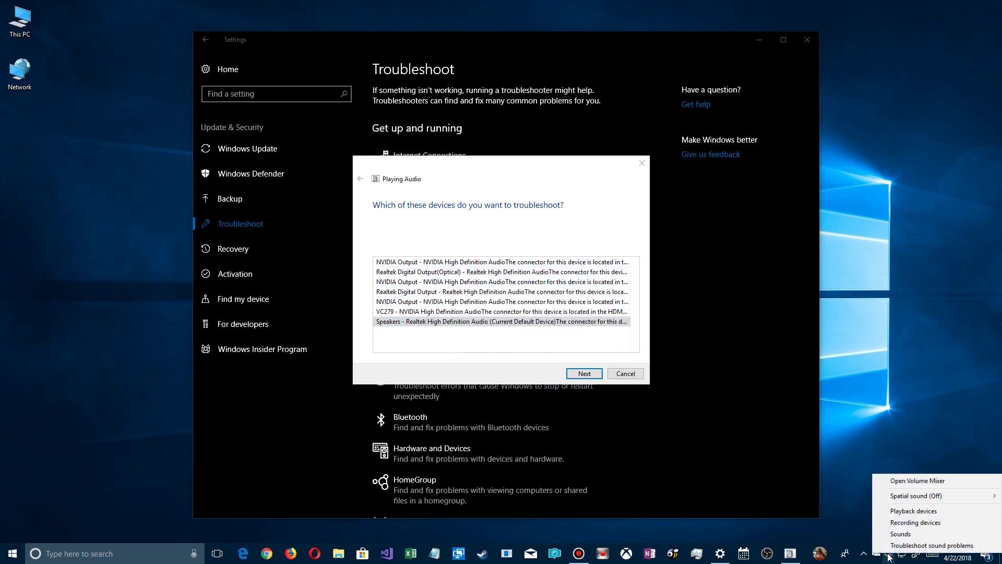
left_click(902, 514)
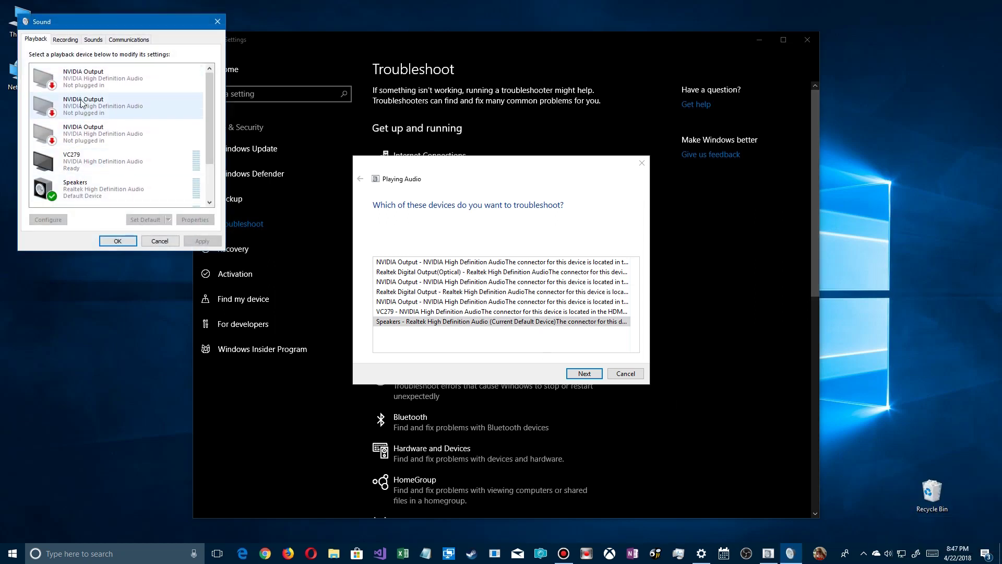
- Compare the NVIDIA and Realtek entries in the troubleshooter with the matching devices in the Sound playback list
left_click(380, 262)
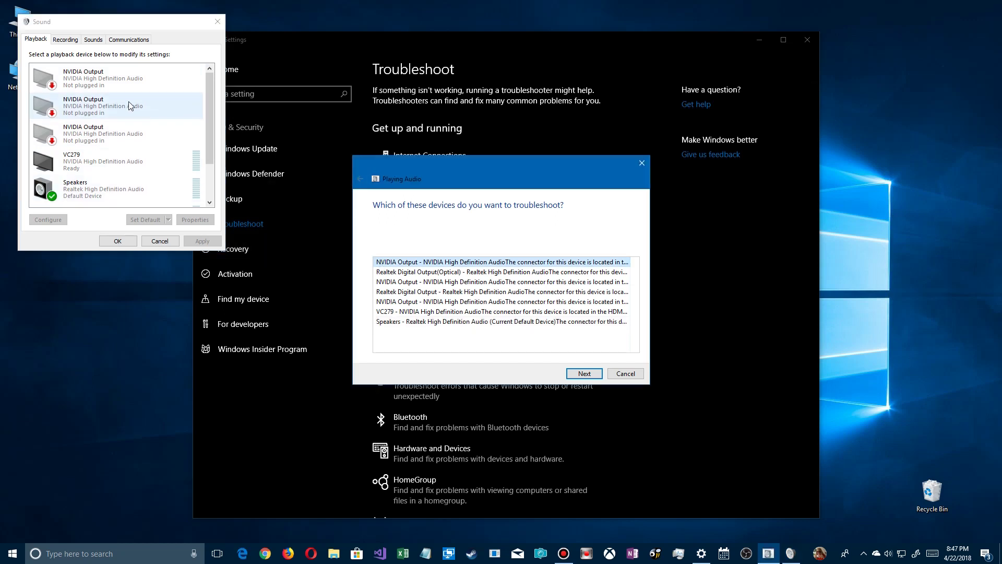
left_click(120, 81)
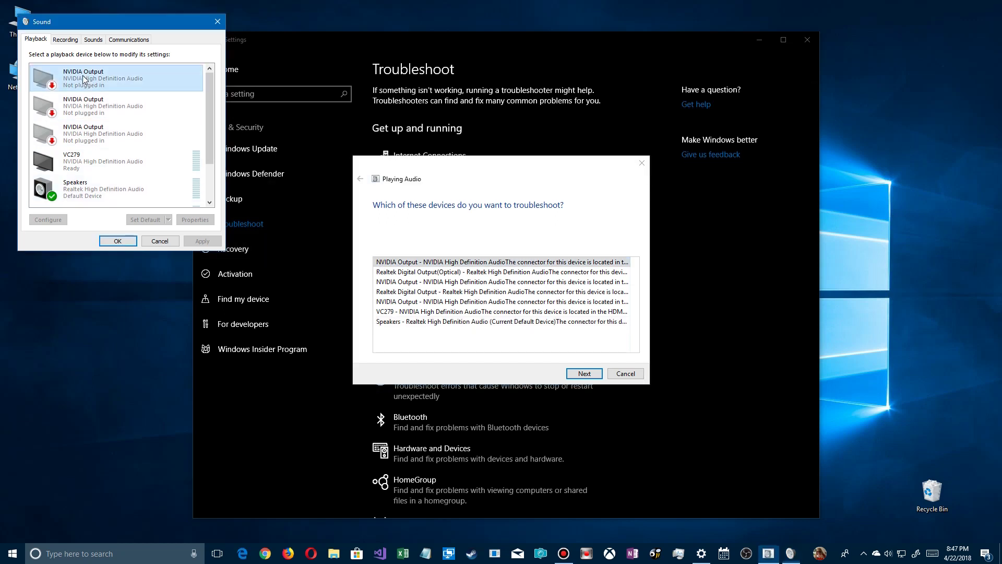
left_click(393, 276)
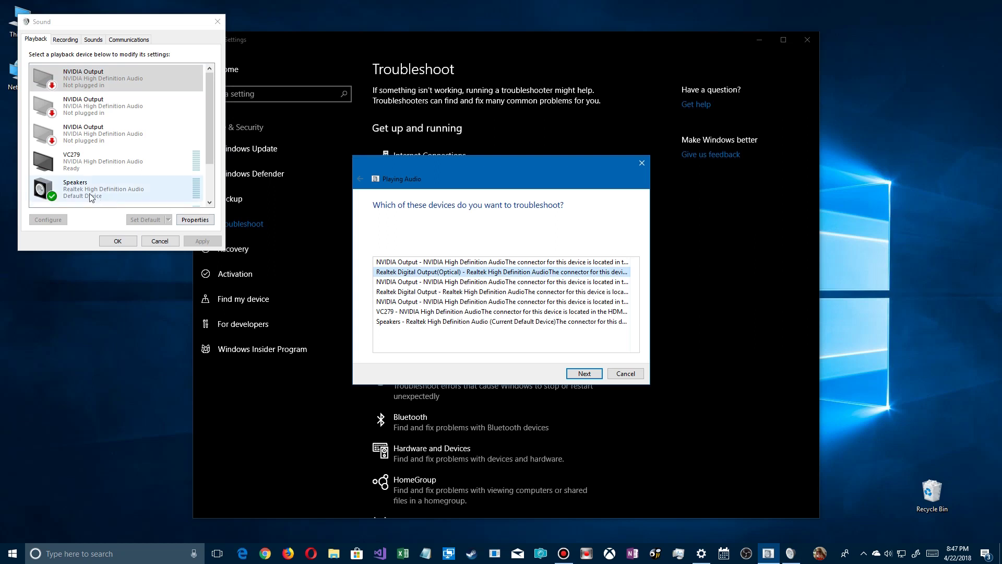
left_click(120, 189)
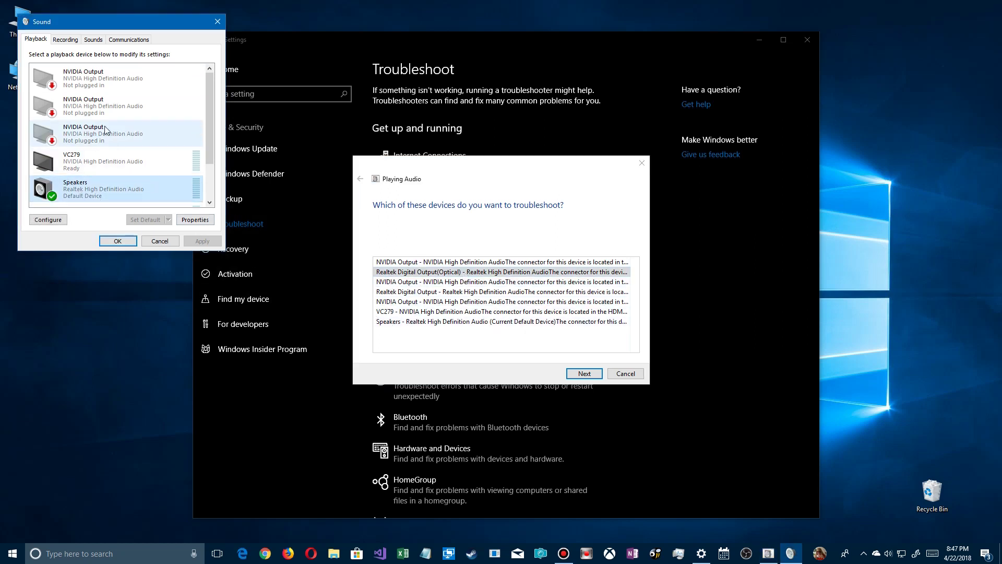
left_click_drag(207, 135, 210, 178)
left_click(96, 165)
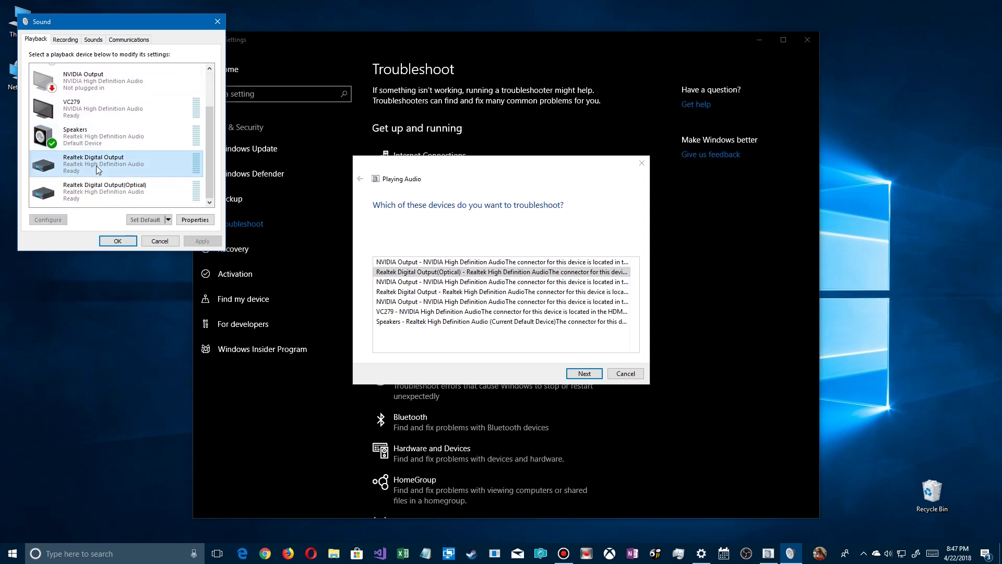
- Choose the default Realtek Speakers as the device to troubleshoot, close the Sound dialog and continue
left_click(397, 322)
left_click(125, 142)
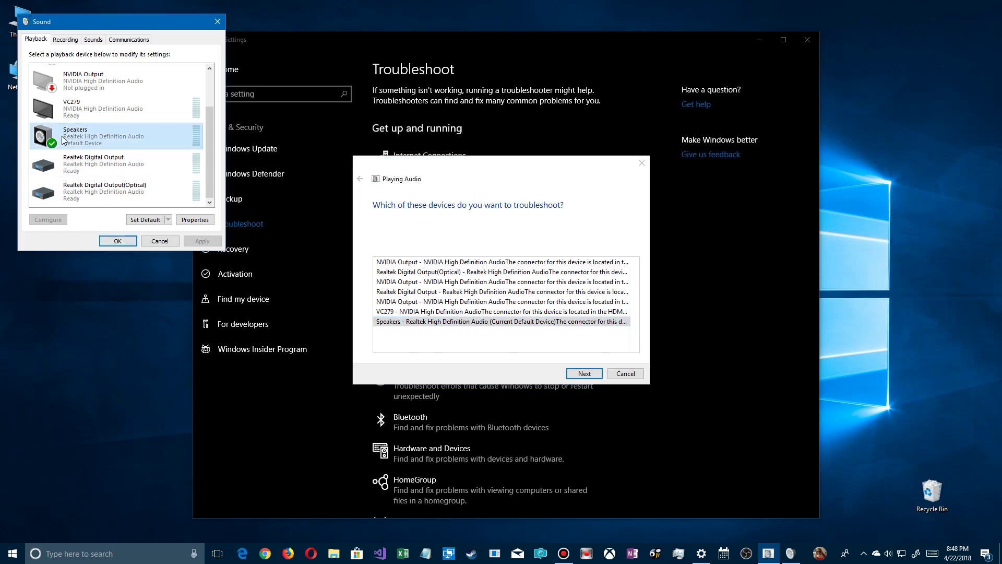
left_click(435, 321)
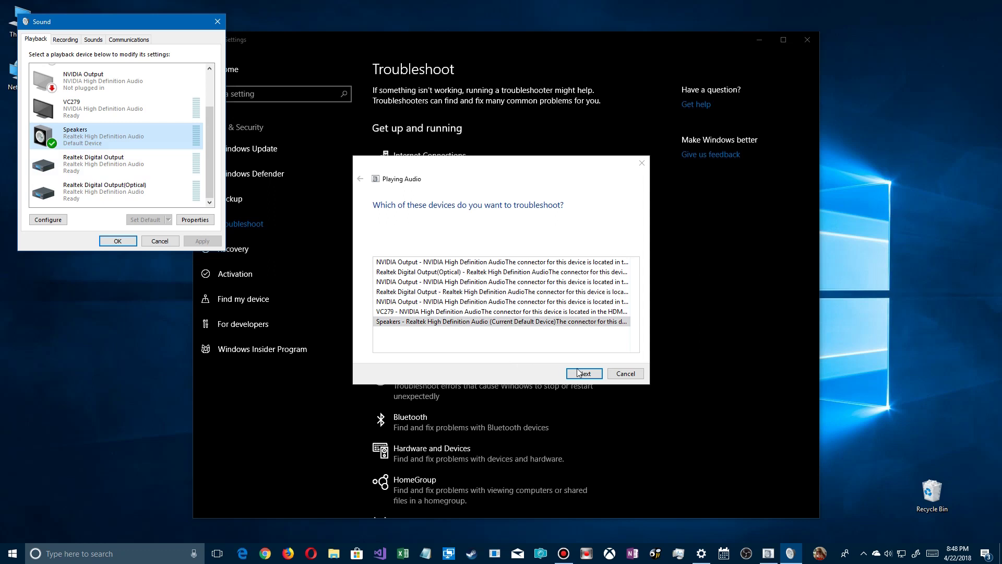
left_click(159, 240)
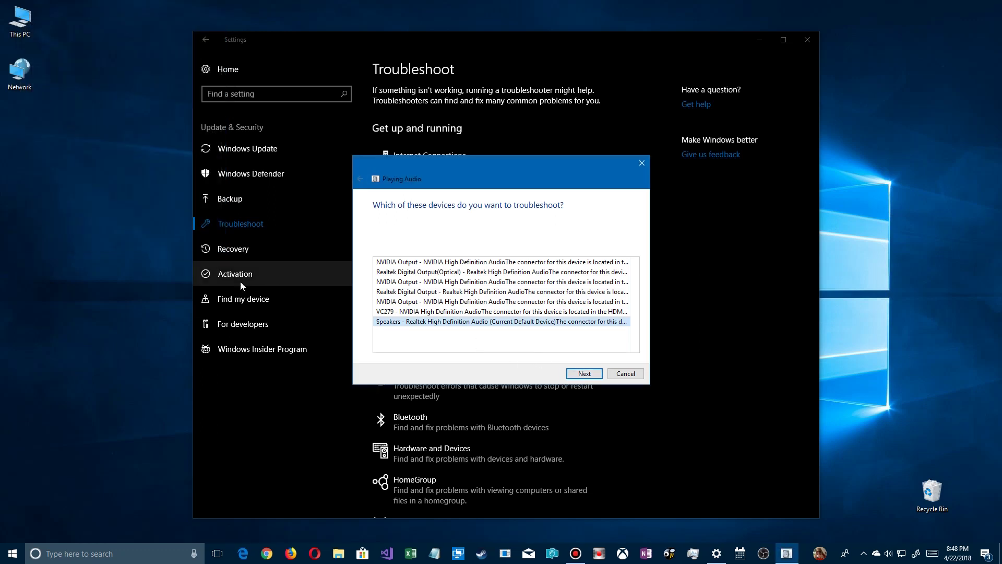
left_click(583, 375)
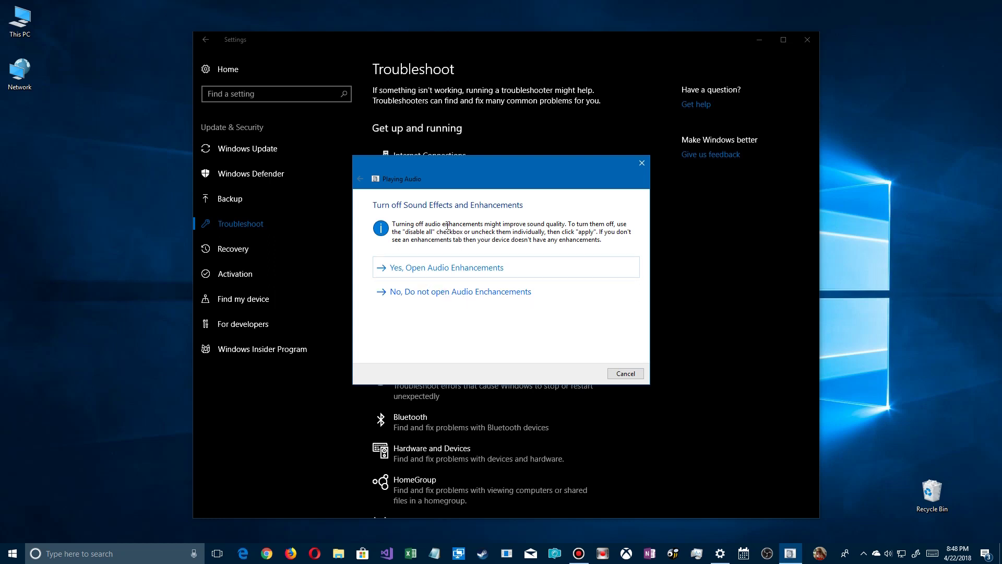
- Open the speakers' audio enhancements from the troubleshooter and look over the General, Levels and Enhancements settings
left_click_drag(392, 225, 567, 225)
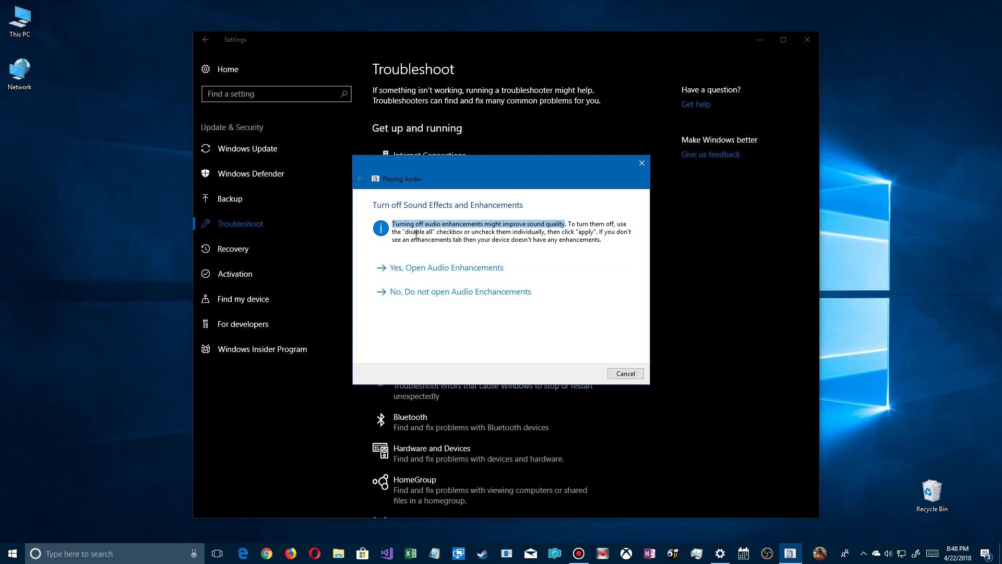
left_click(452, 268)
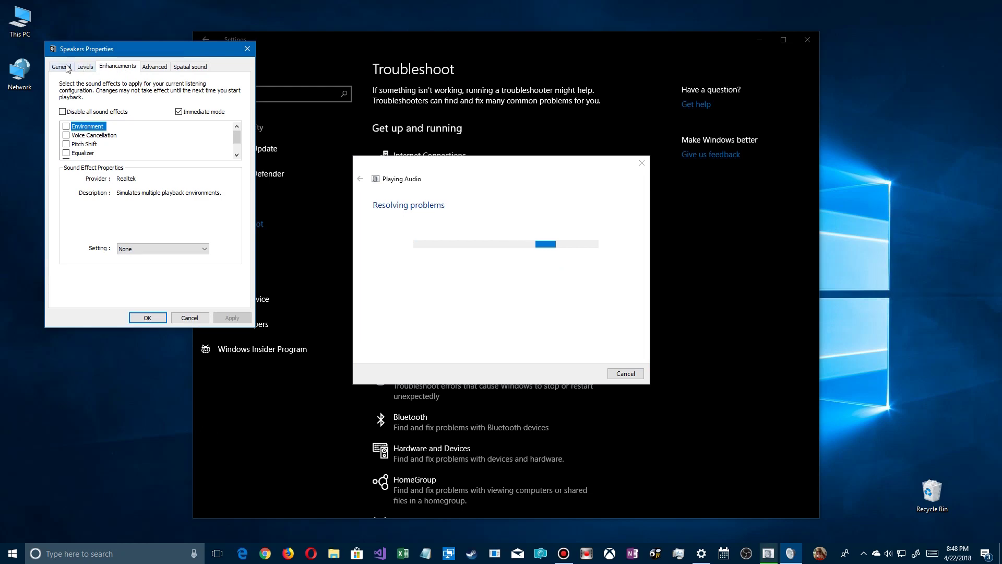
left_click(61, 67)
left_click(85, 66)
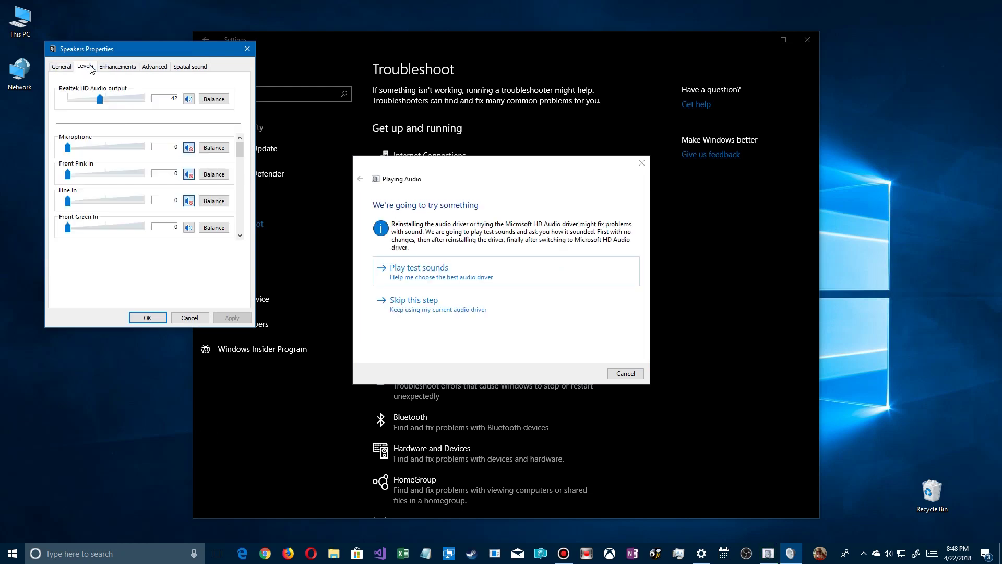
left_click(112, 68)
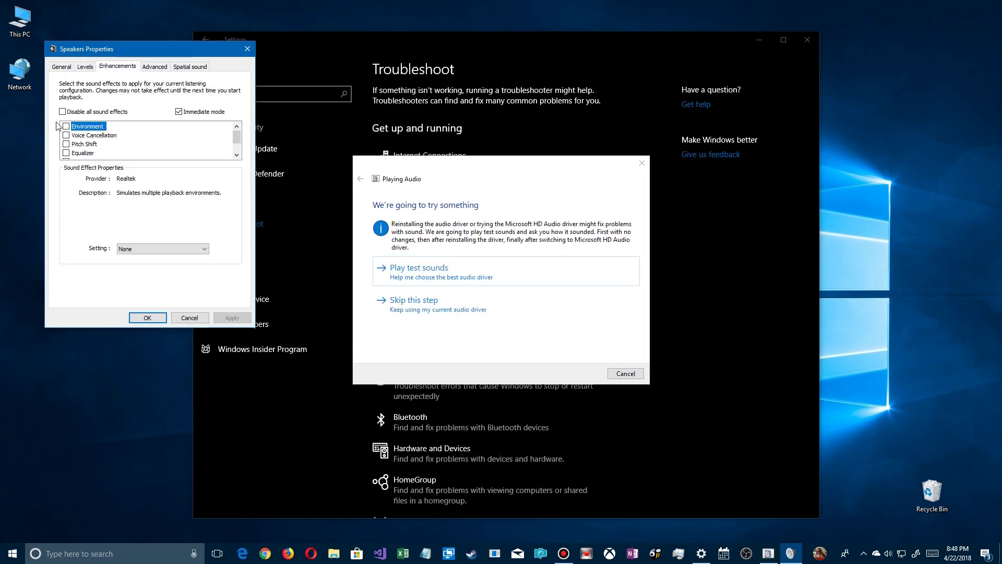
- Examine the available speaker sound effects, from Environment through Loudness Equalization
left_click(178, 112)
left_click(237, 155)
left_click(237, 155)
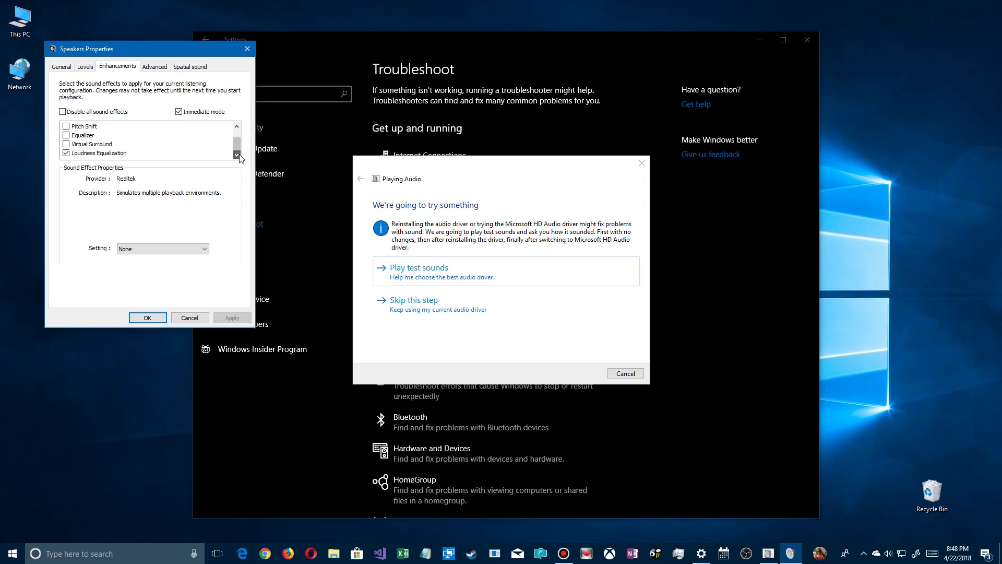
left_click(67, 153)
left_click(236, 126)
left_click(236, 126)
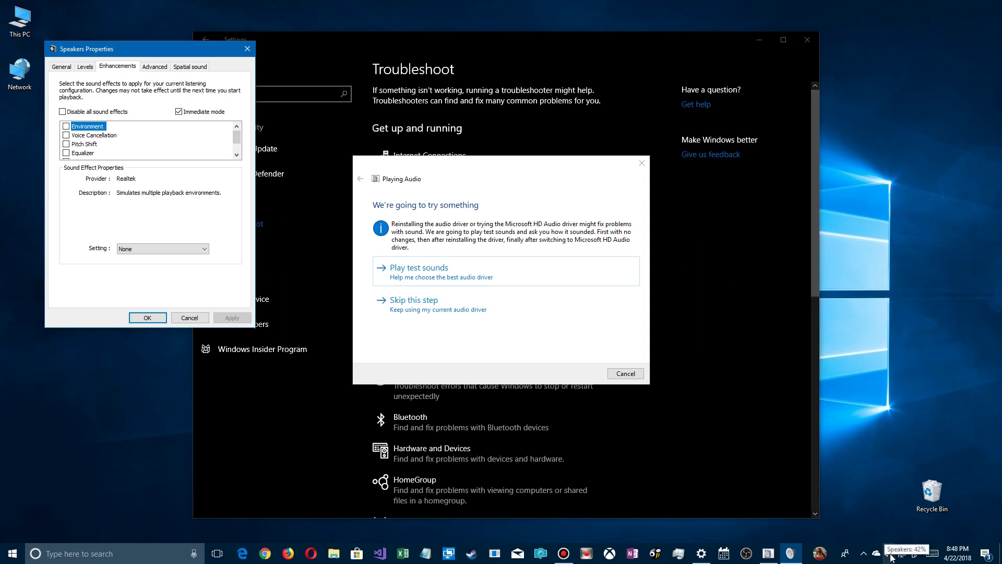
- Open the ASUS audio device manager and put away the Settings and Speakers Properties windows
left_click(864, 557)
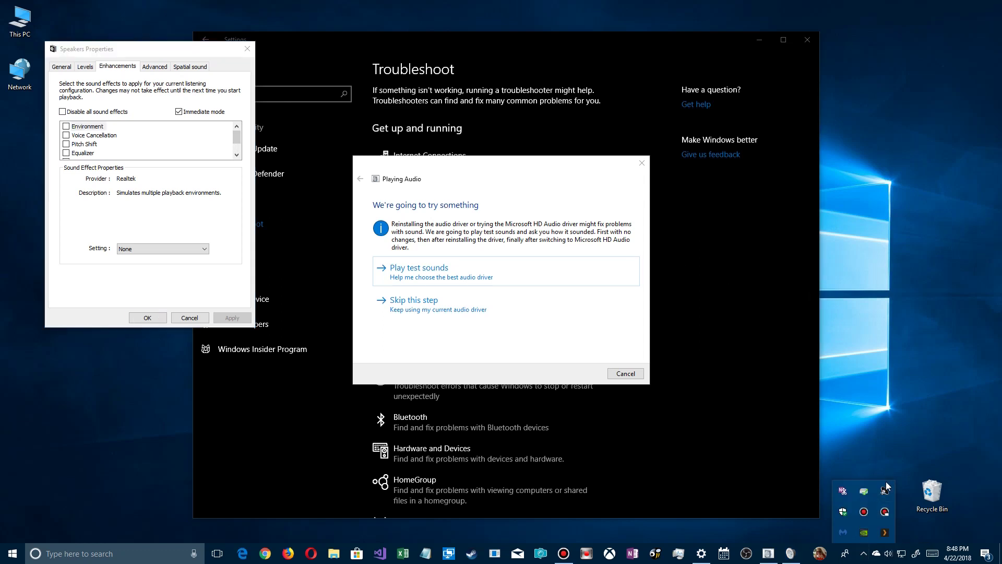
right_click(885, 491)
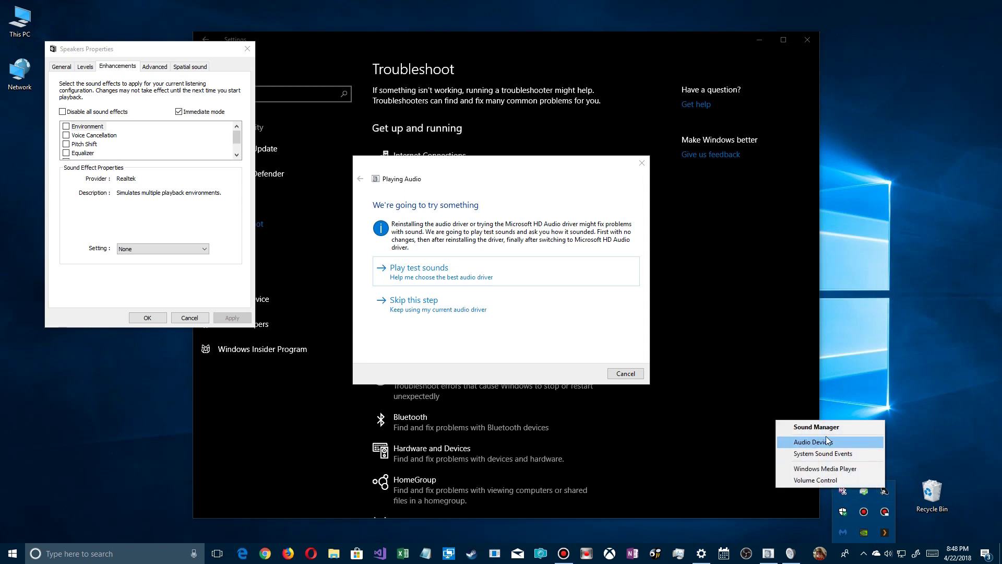
left_click(861, 442)
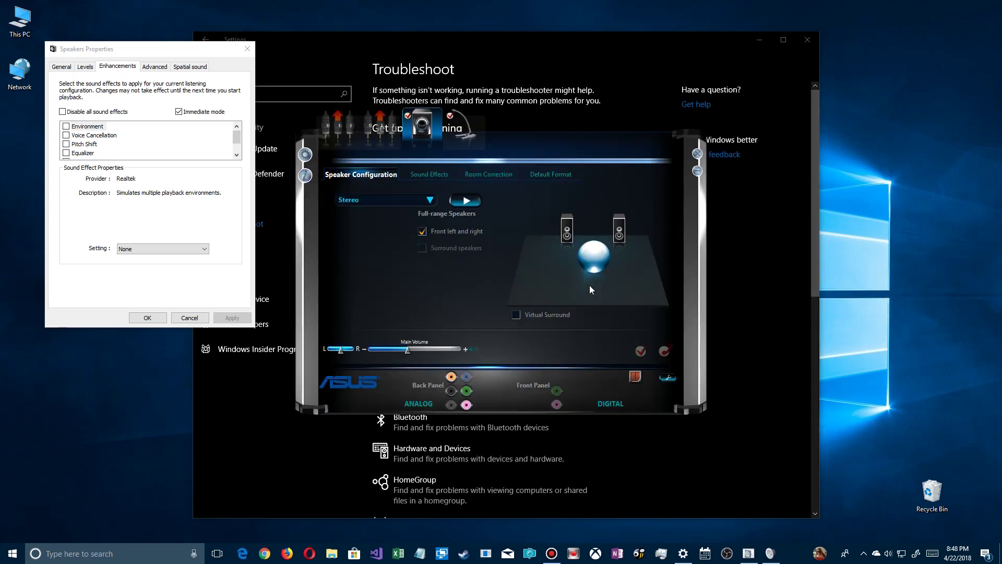
left_click(760, 42)
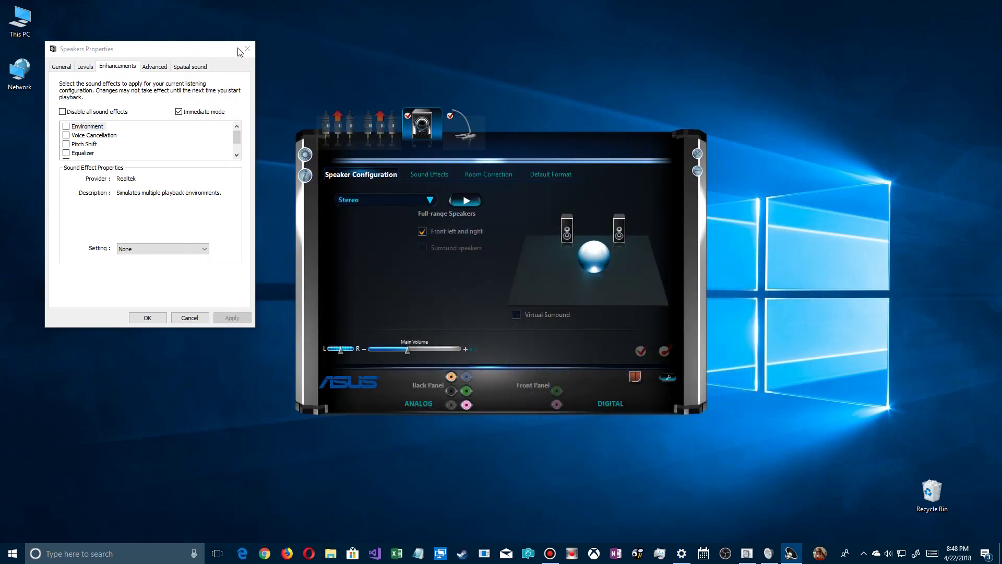
left_click(248, 49)
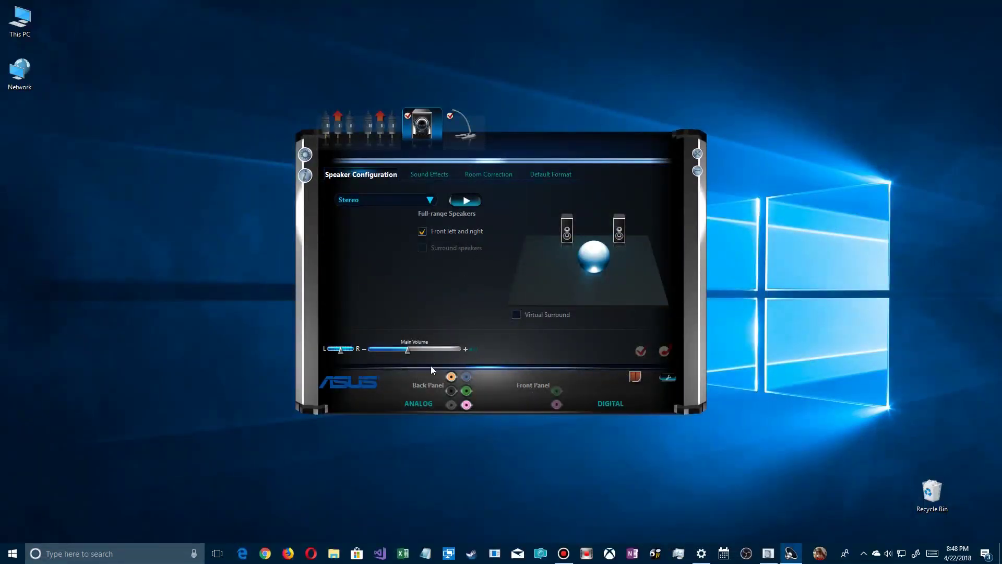
- Review the Sound Effects, Room Correction and Default Format settings, and close the audio device manager
left_click(423, 177)
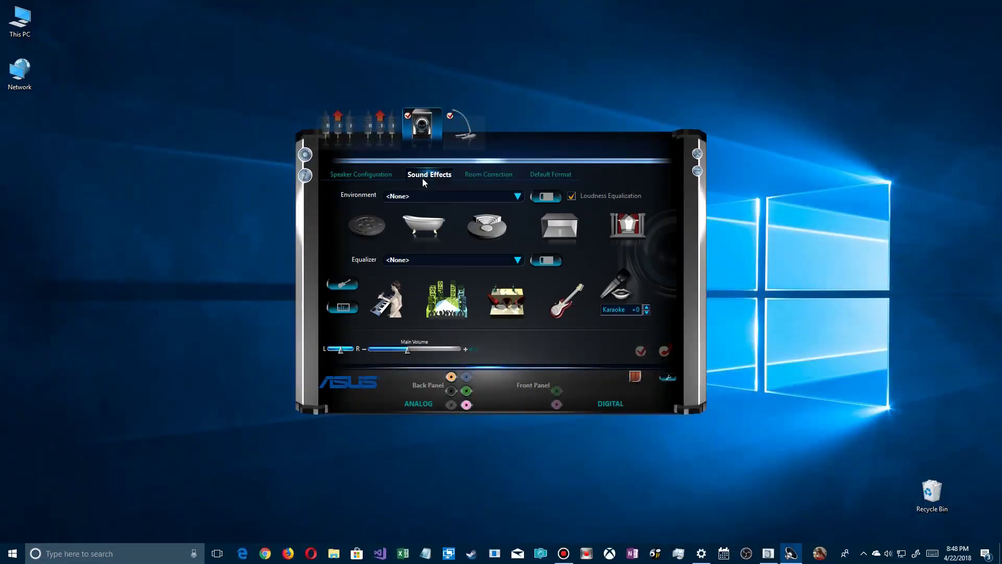
left_click(491, 176)
left_click(558, 174)
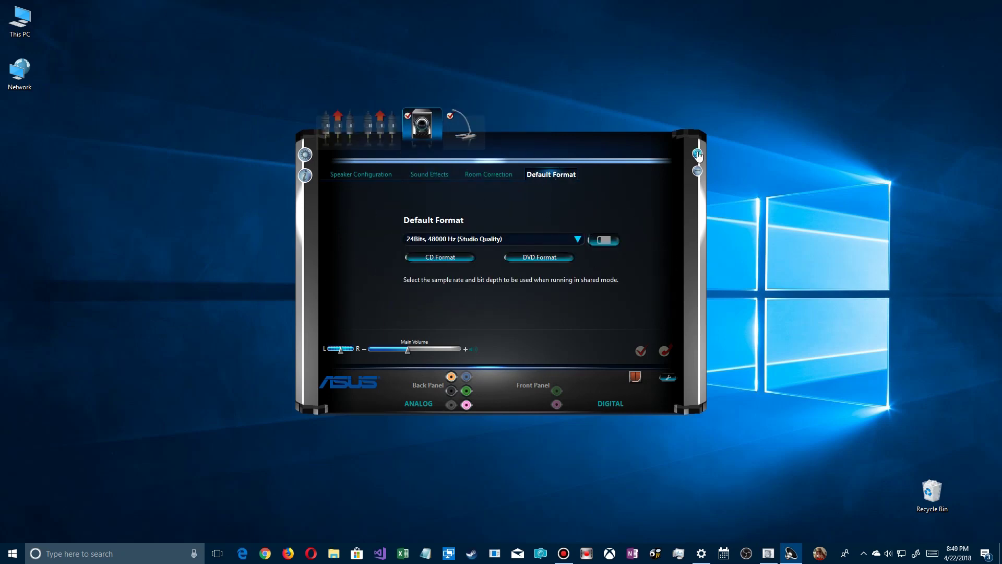
left_click(697, 154)
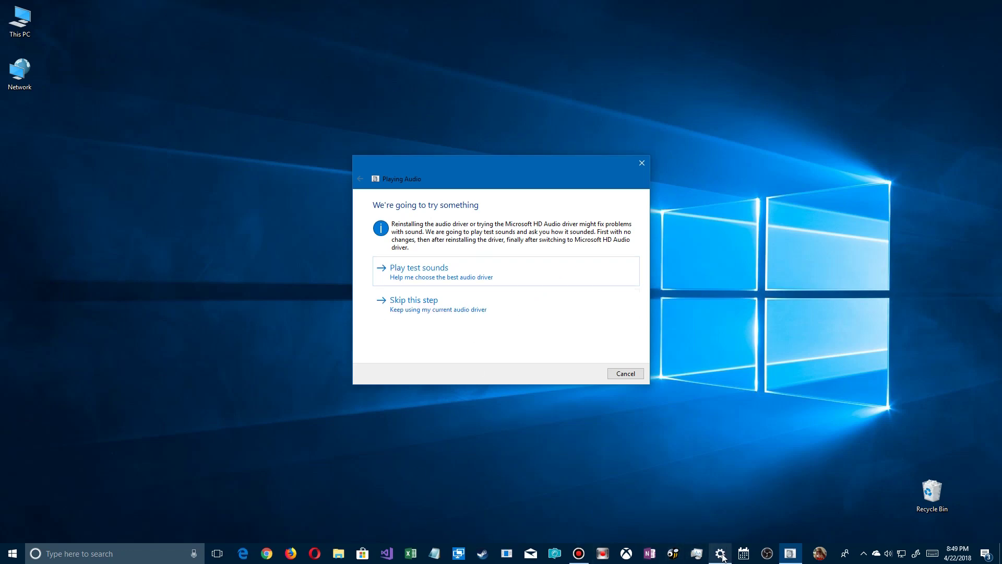
- Bring back the Settings window and the Playing Audio troubleshooter, skip the test sounds to keep the current driver, and close the troubleshooter
left_click(719, 557)
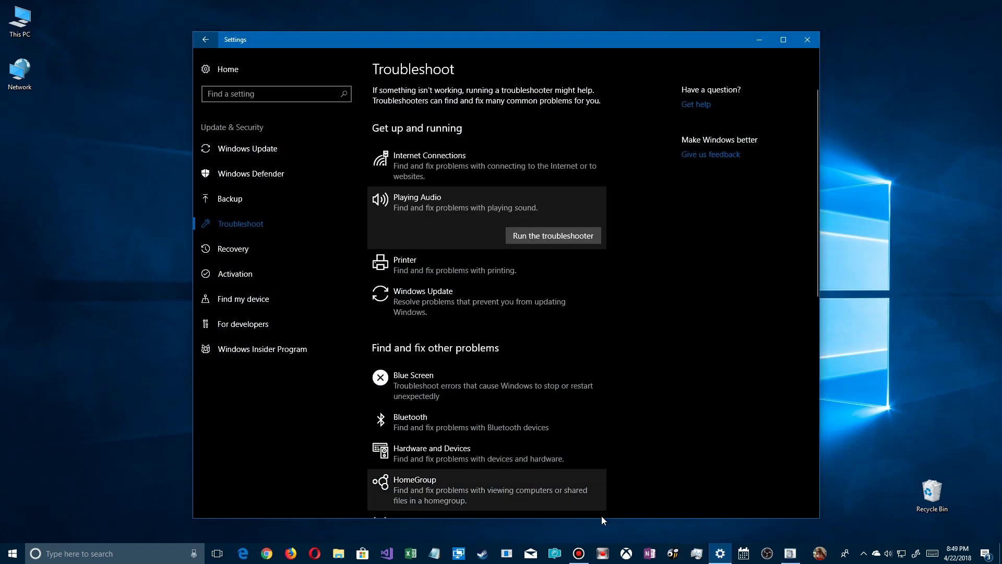
left_click(790, 554)
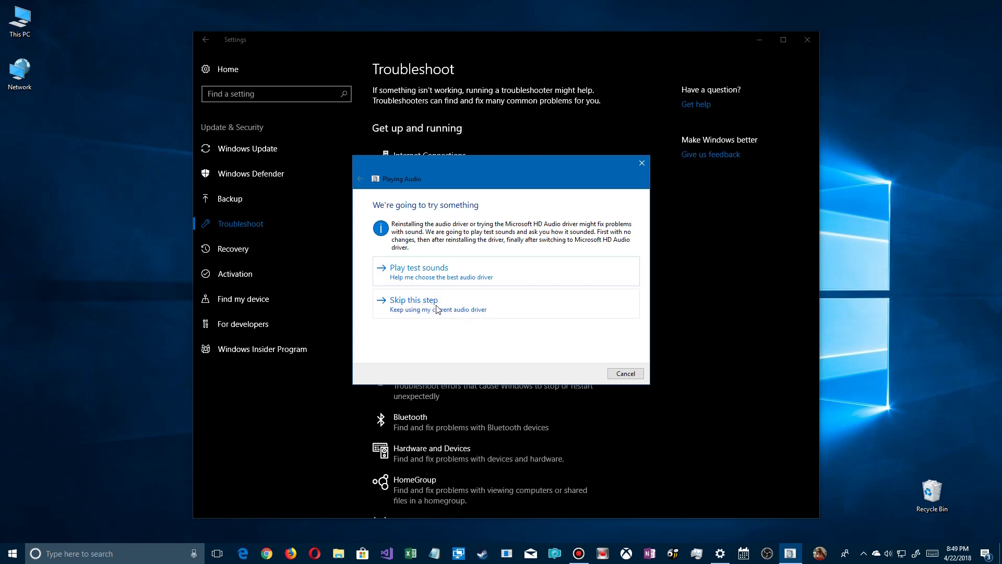
left_click(416, 302)
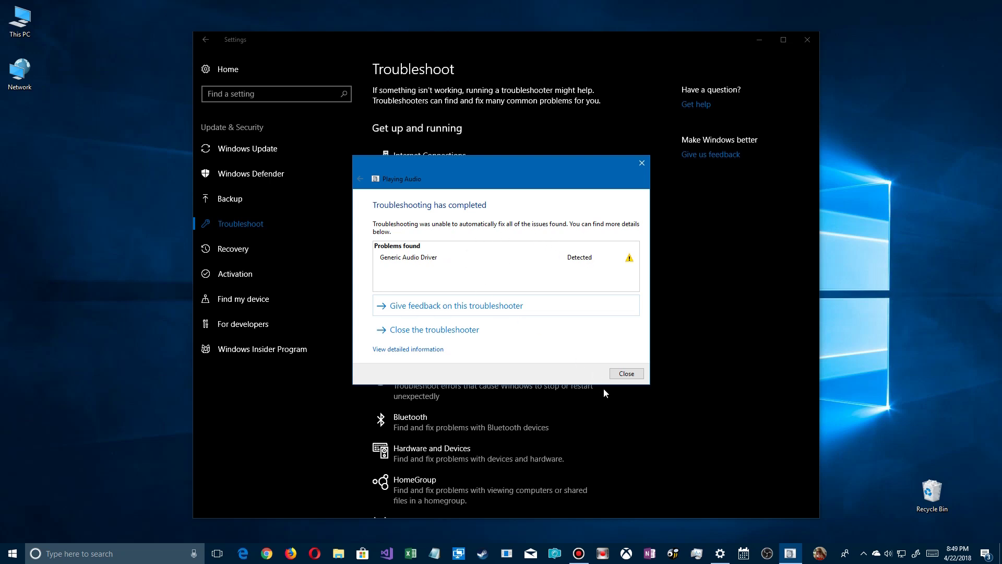
left_click(623, 373)
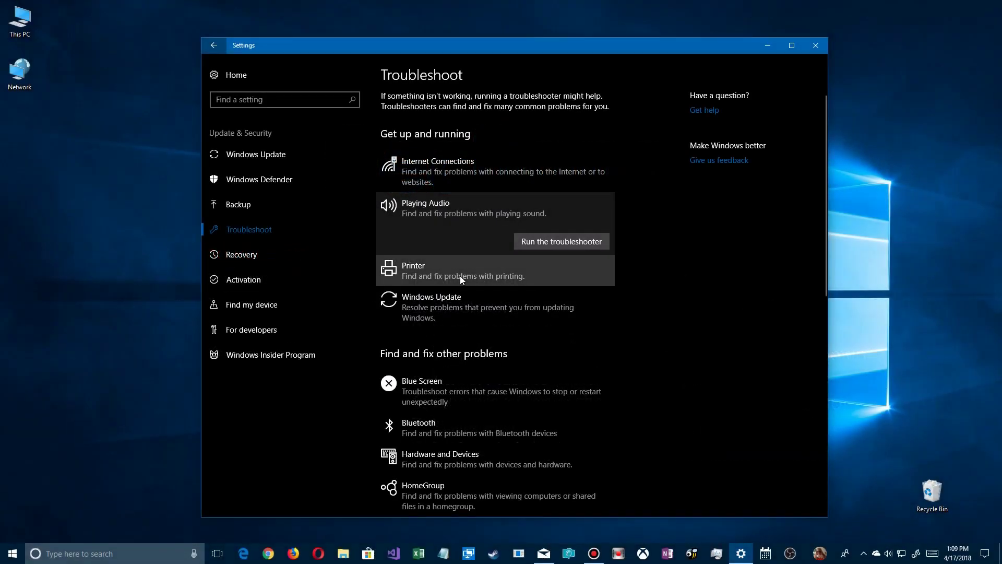
- Run the Printer troubleshooter for HP2E70B6 (HP Officejet 4500 G510n-z), applying the default printer fix and skipping the homegroup sharing fix
left_click(459, 276)
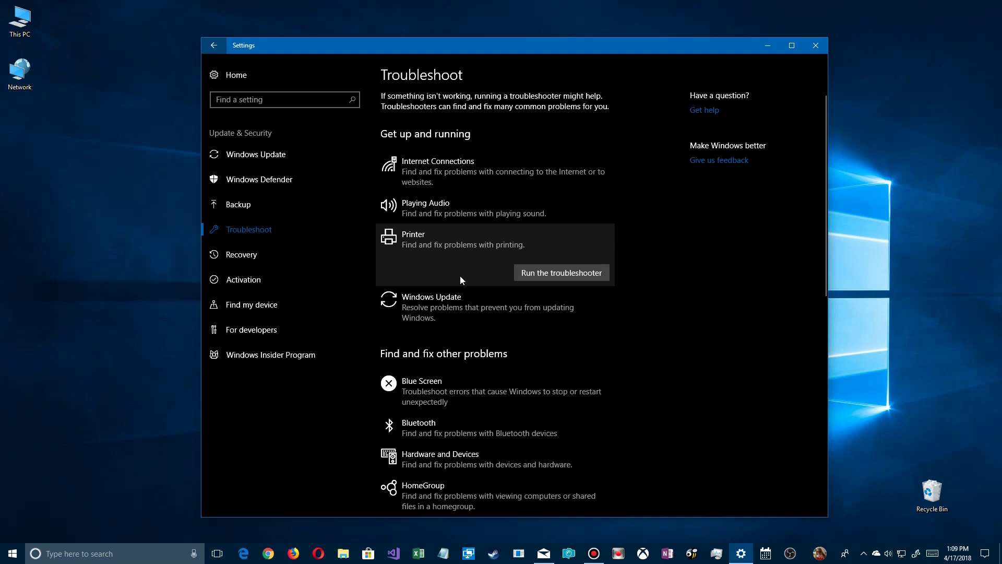
left_click(547, 275)
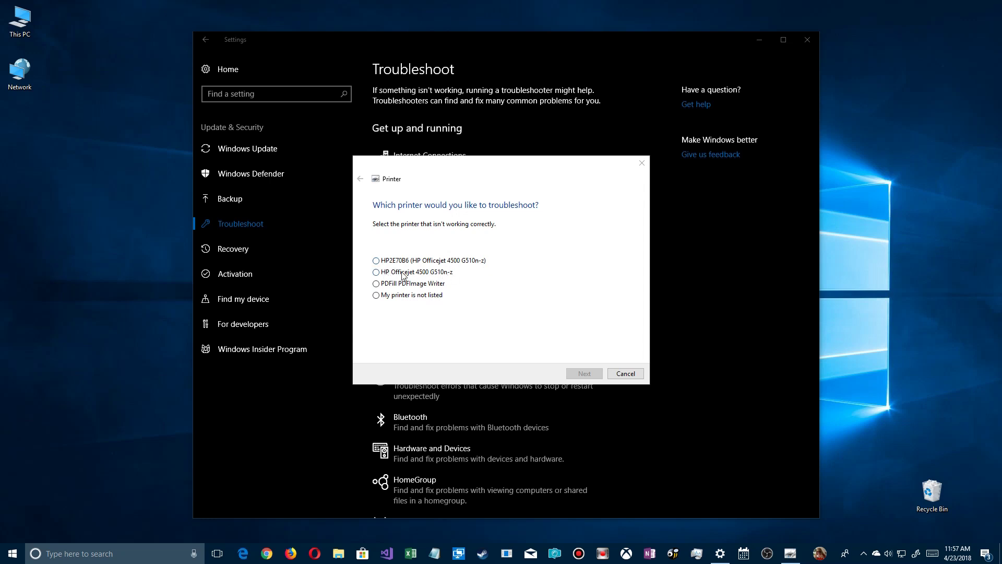
left_click(377, 261)
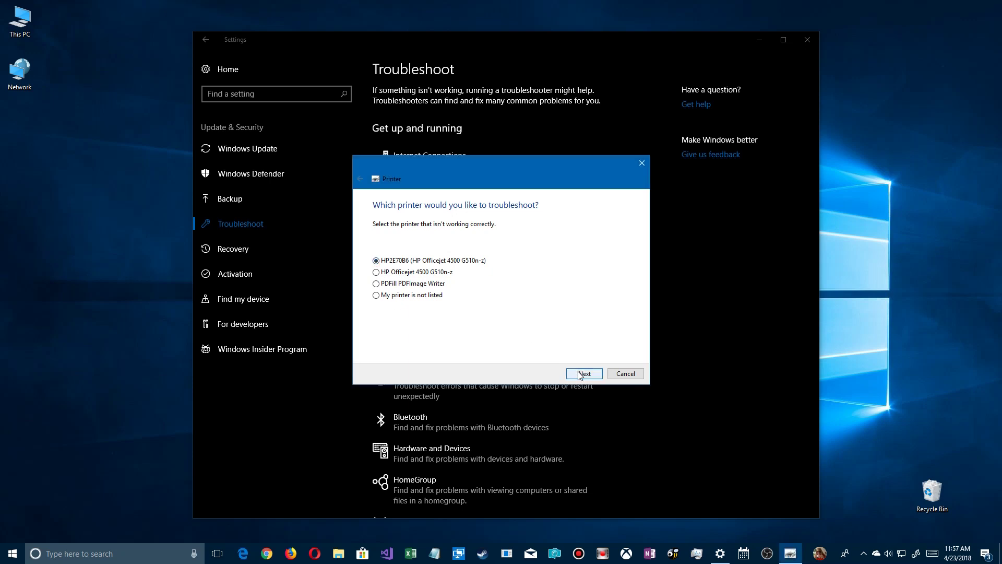
left_click(582, 374)
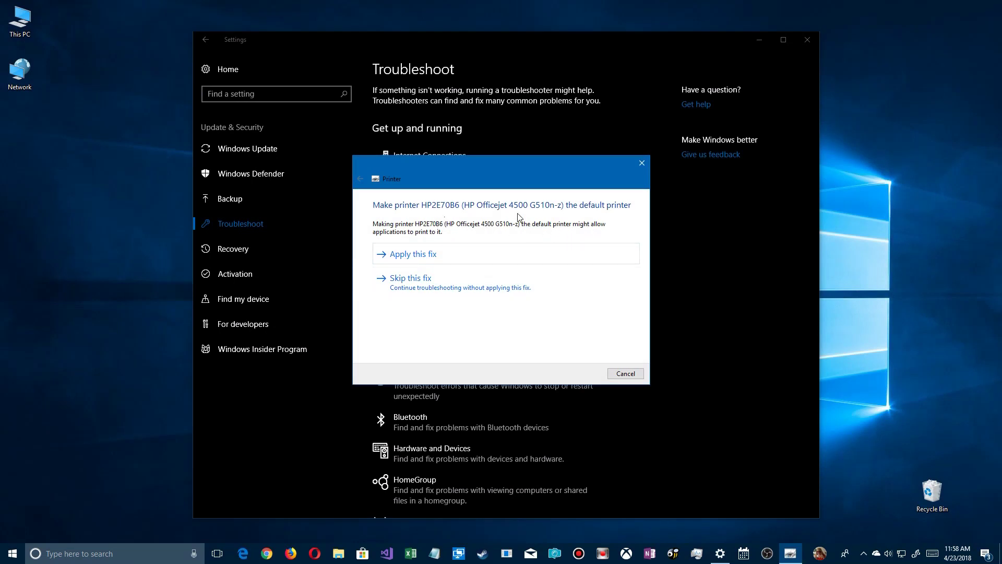
left_click(400, 259)
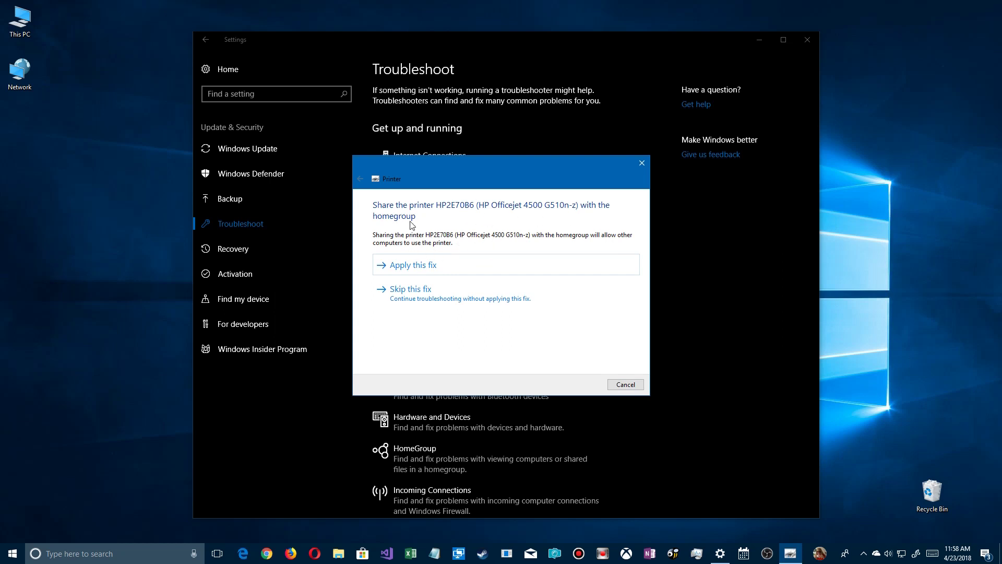
left_click(398, 293)
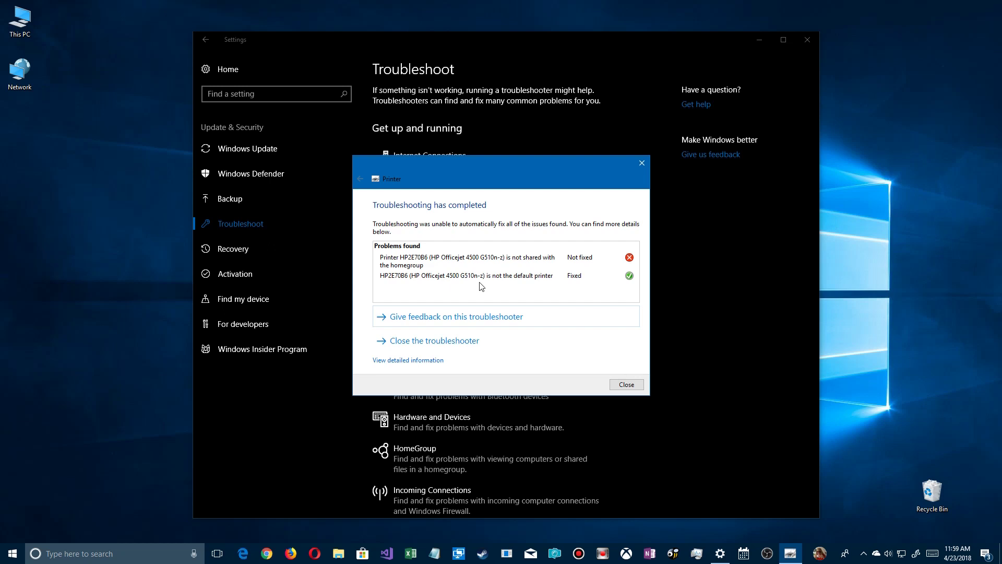
- Examine the potential printer issues in the detailed troubleshooting report, and exit the Printer troubleshooter
left_click(428, 363)
scroll(500, 307, "down", 1)
scroll(500, 307, "down", 1)
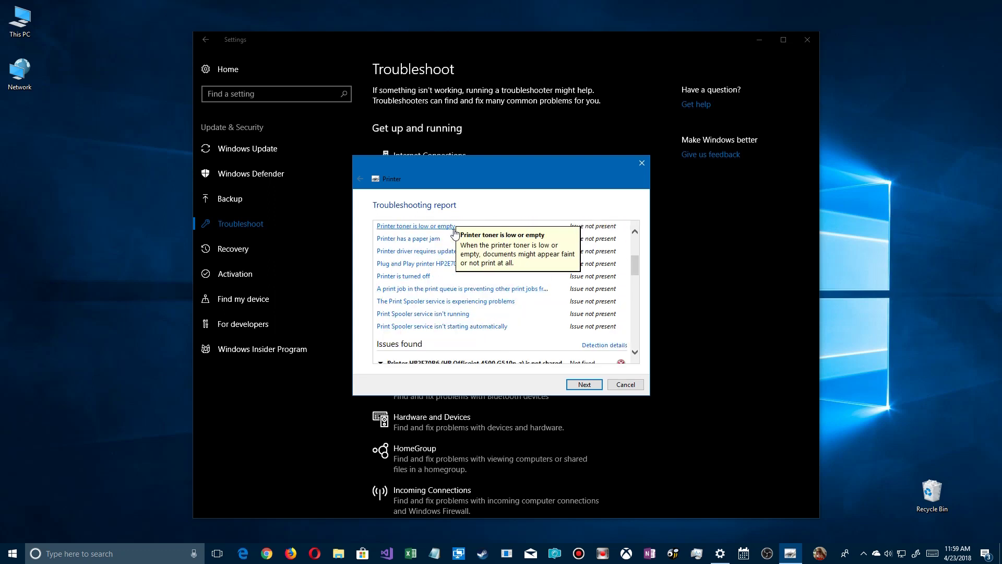
mouse_move(427, 244)
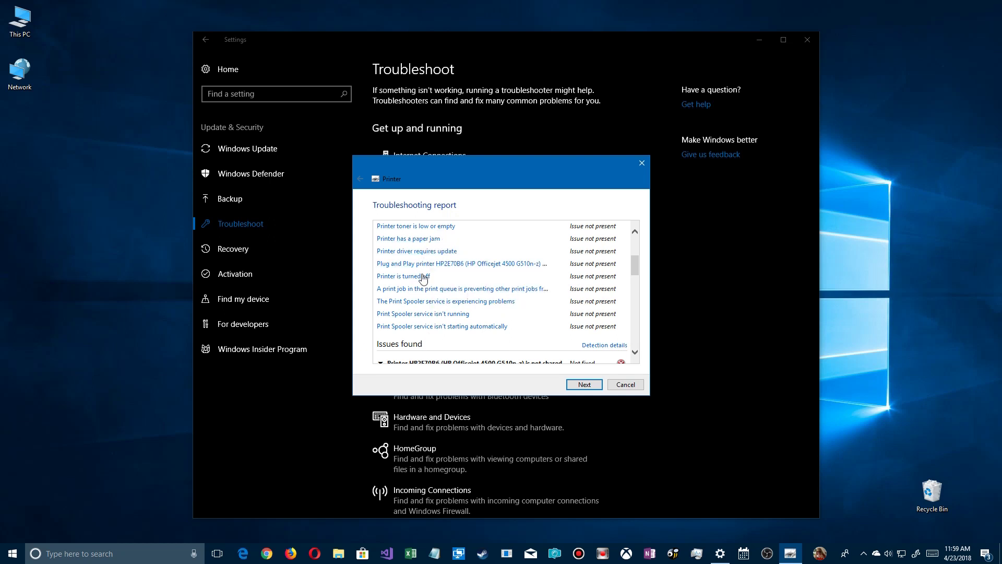
mouse_move(417, 307)
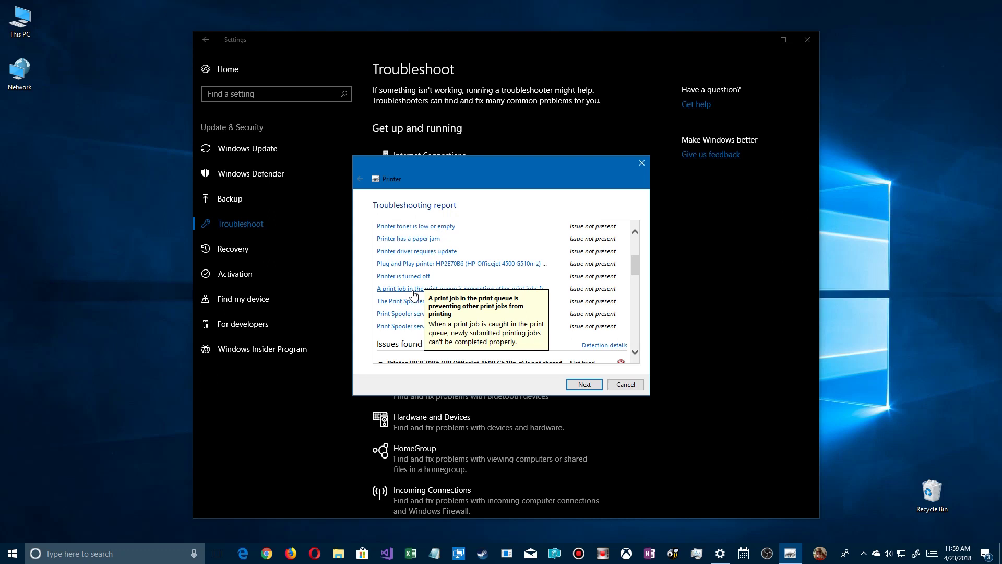
left_click(625, 385)
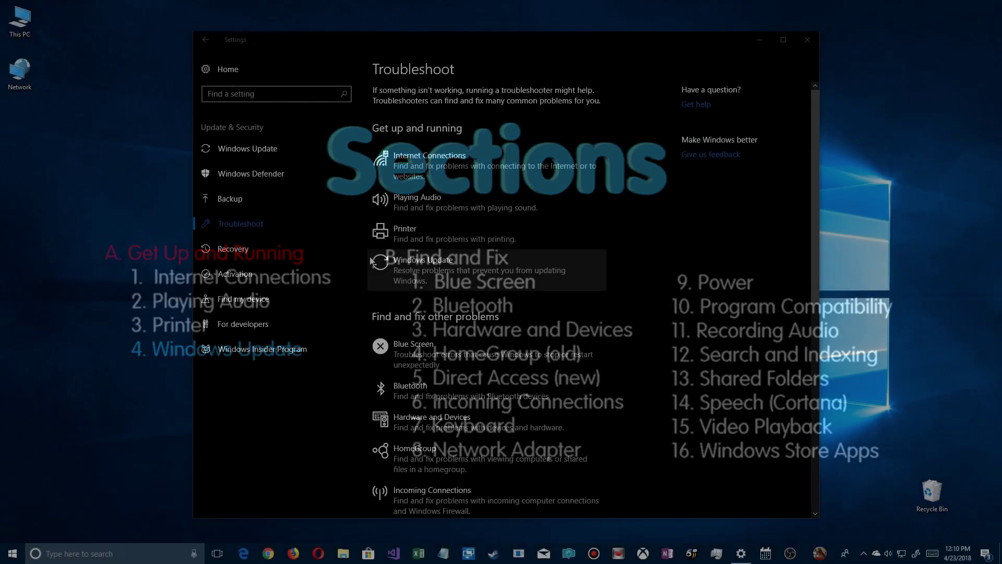
- Start the Windows Update troubleshooter, check the update status on the Windows Update page, and cancel the troubleshooter
left_click(409, 267)
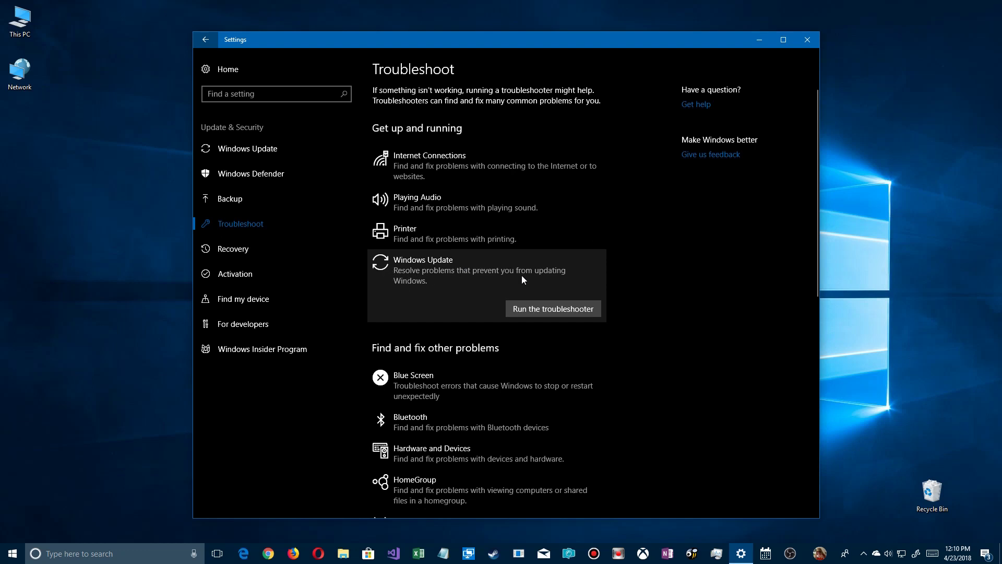
left_click(559, 309)
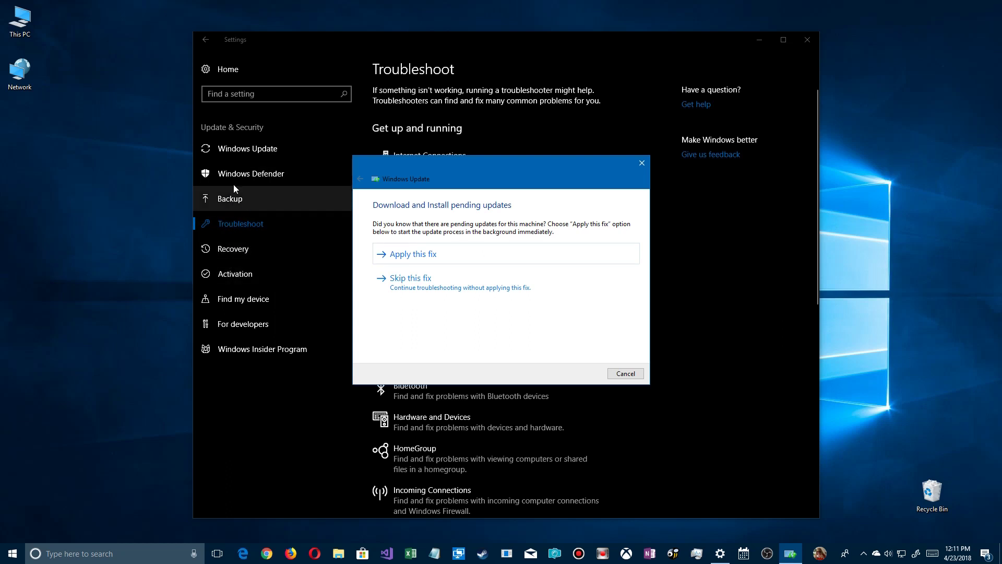
left_click(240, 151)
left_click(417, 150)
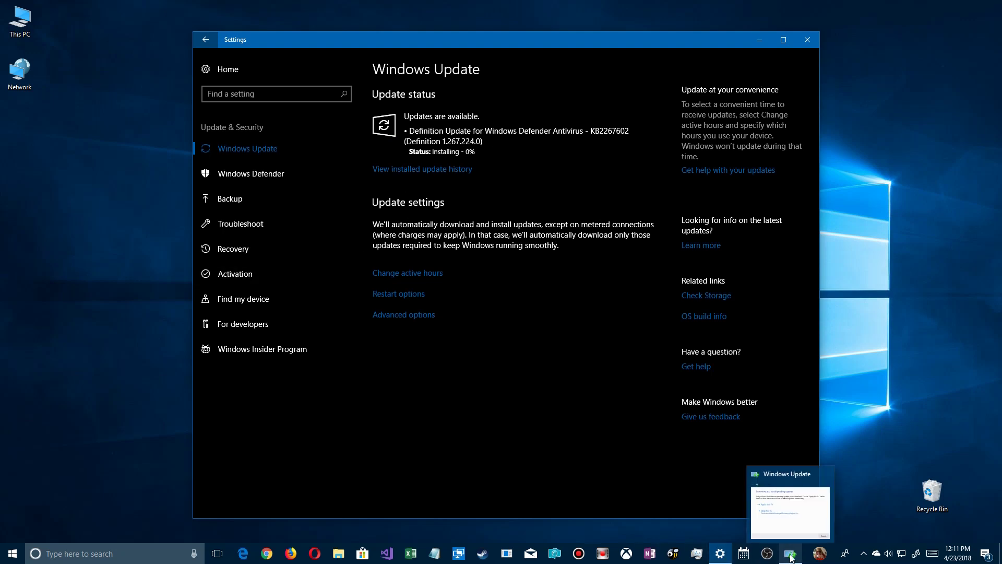
left_click(792, 557)
left_click(625, 373)
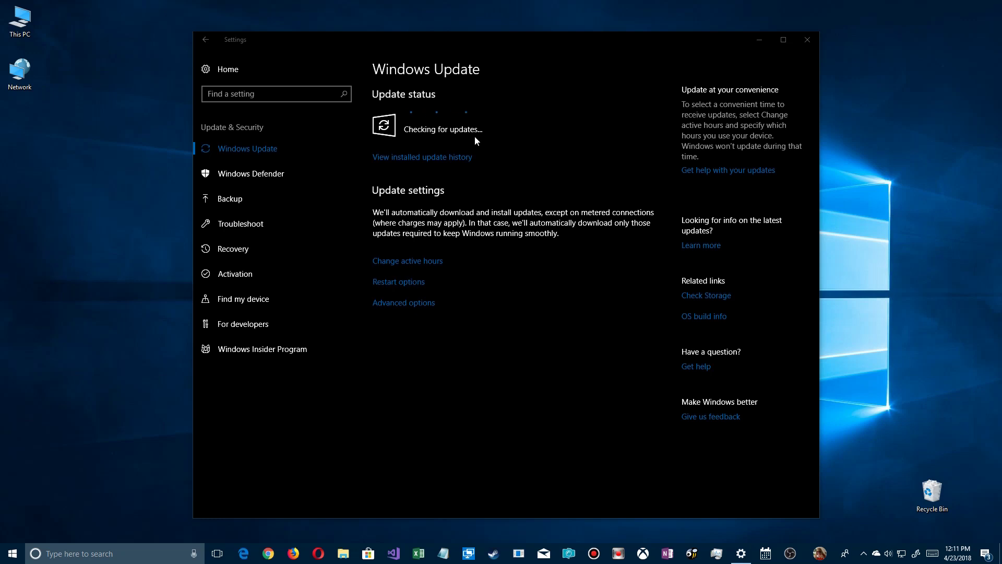
- Return to the Troubleshoot page, run the Windows Update troubleshooter again, and close it when it finishes
left_click(249, 223)
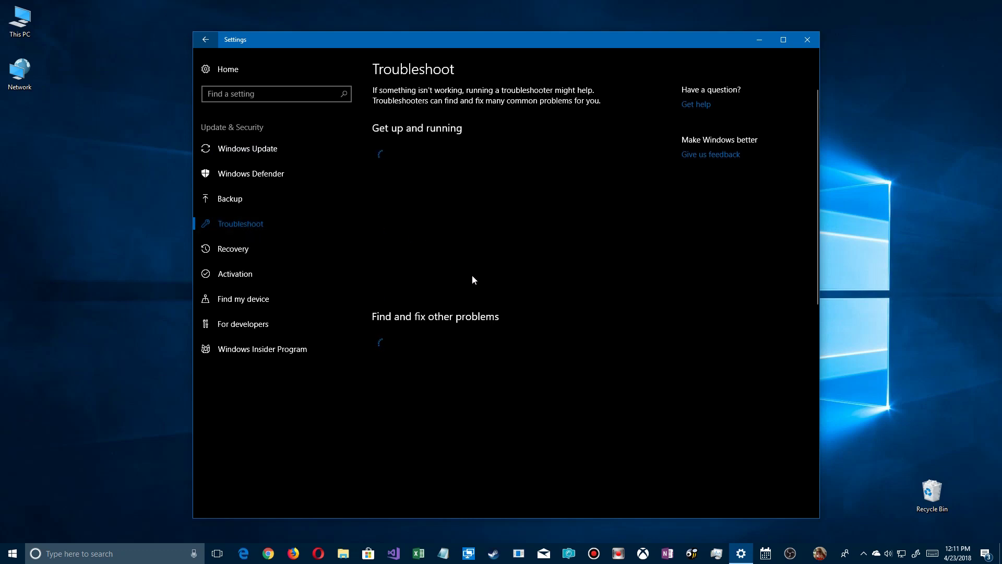
left_click(430, 270)
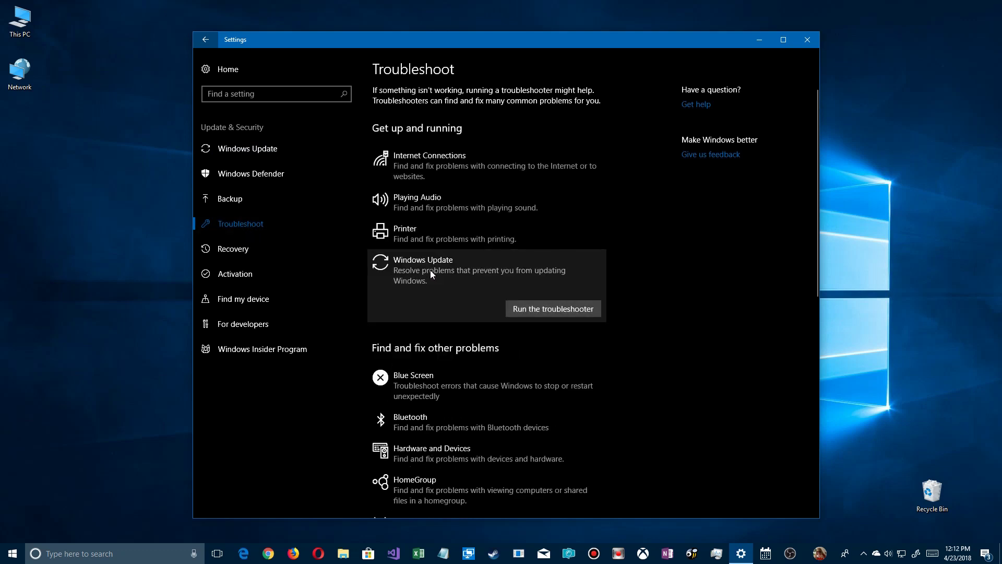
left_click(556, 310)
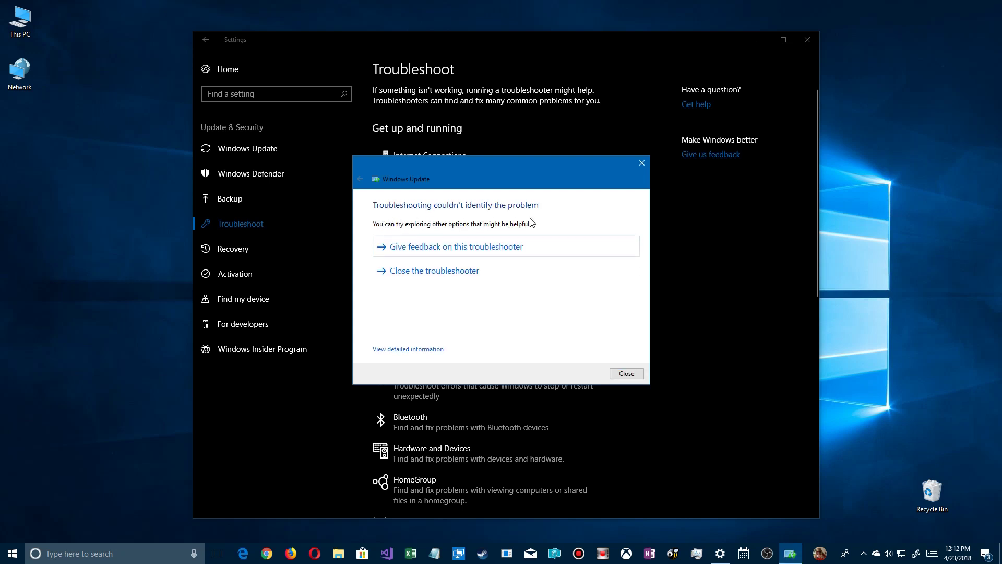
left_click(437, 271)
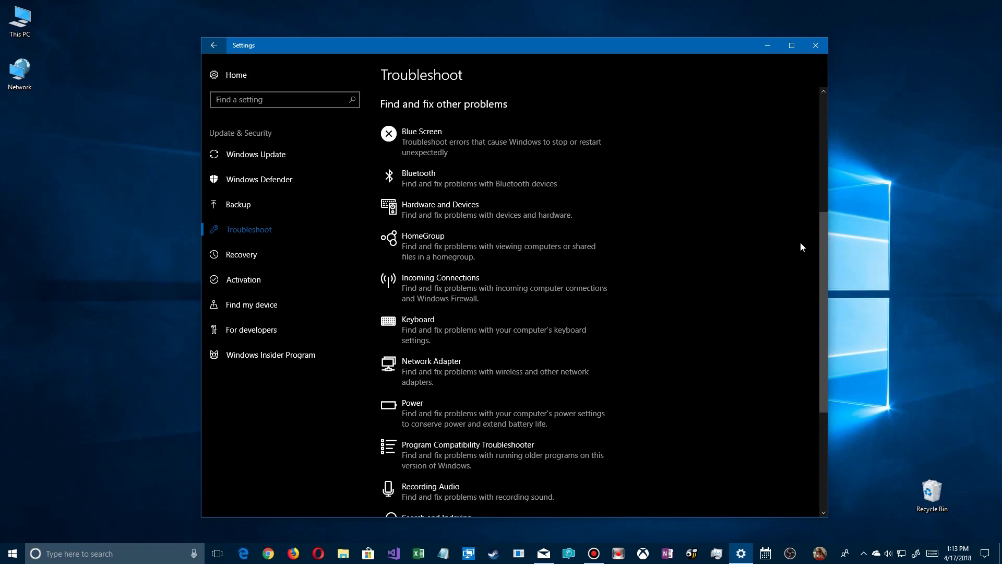
- Run the Blue Screen troubleshooter and close it when it finishes
left_click(430, 146)
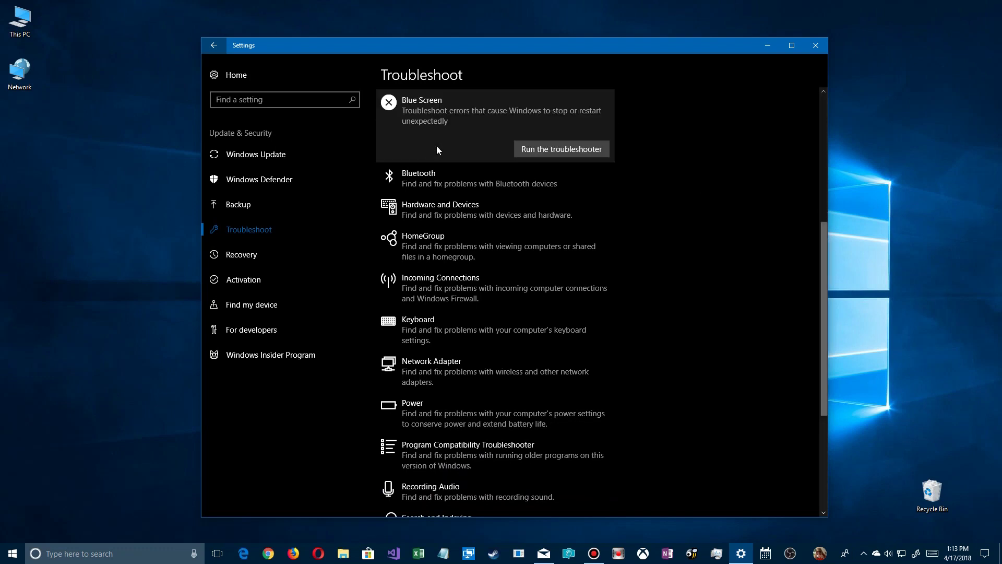
left_click(556, 146)
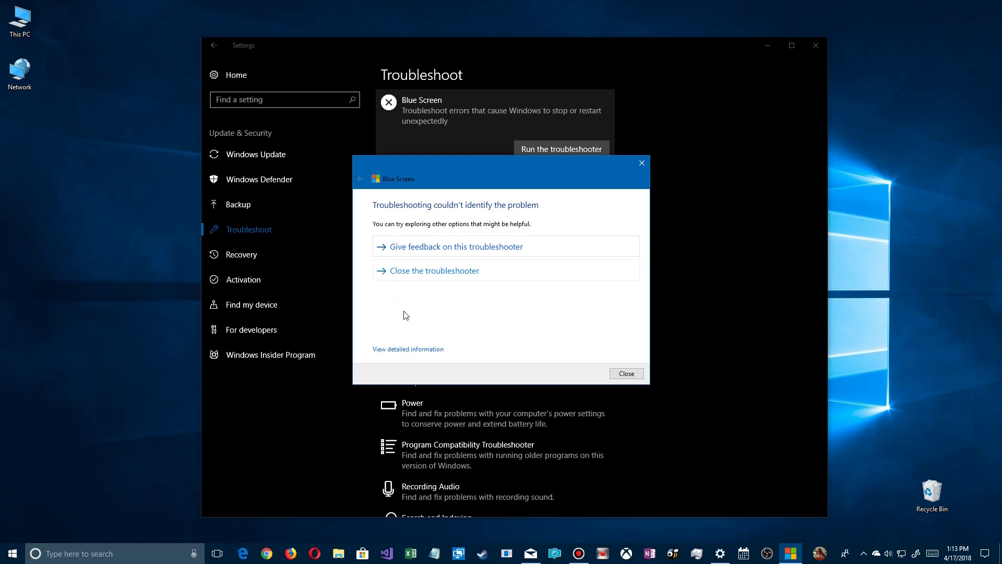
left_click(629, 374)
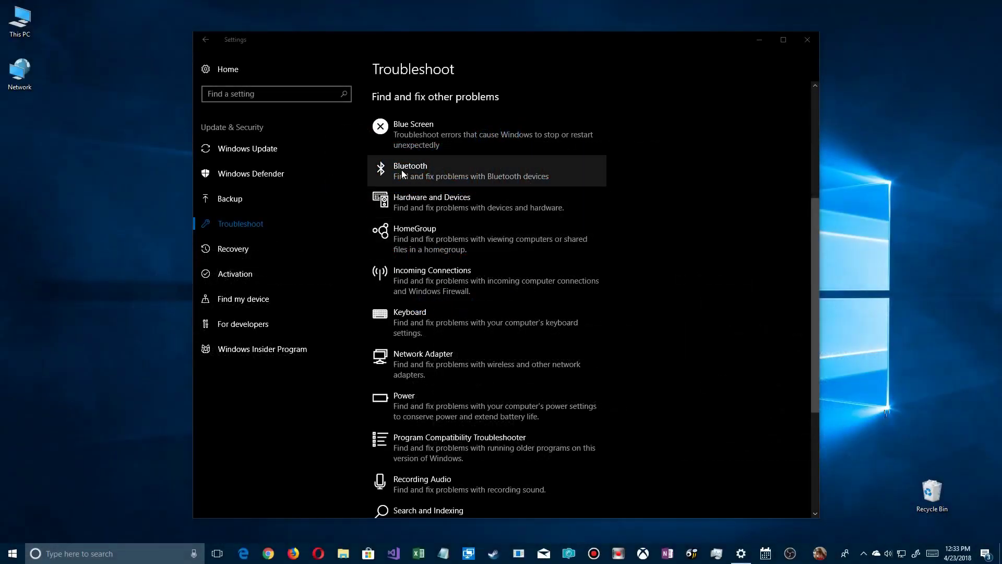
- Run the Bluetooth troubleshooter through to completion and review its detailed troubleshooting report
left_click(400, 169)
left_click(568, 174)
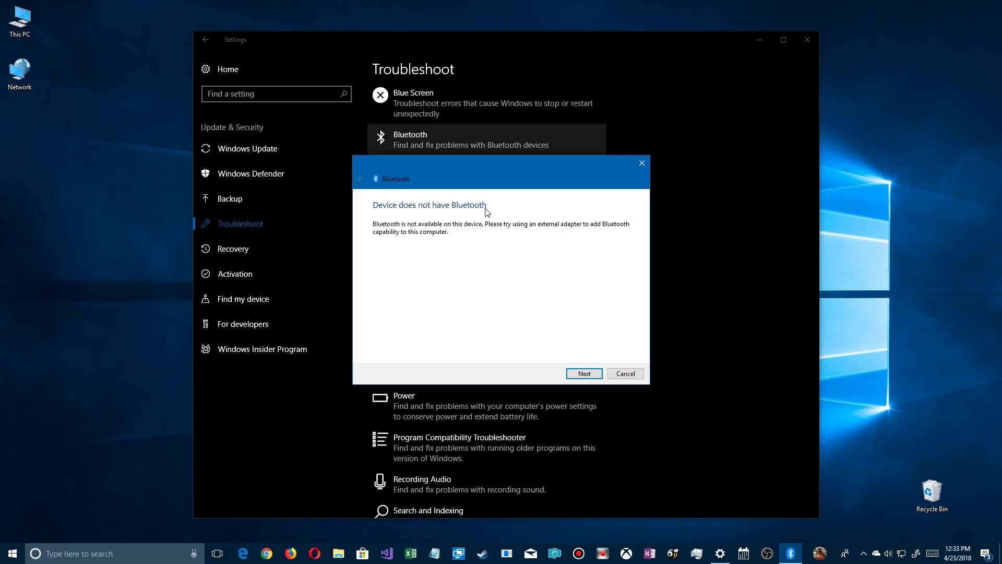
left_click(584, 374)
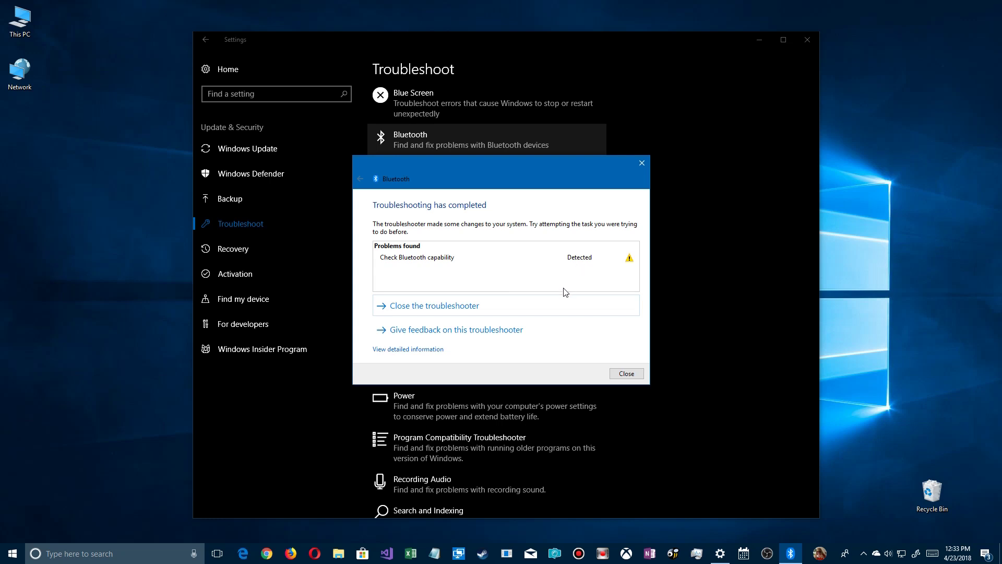
left_click(420, 350)
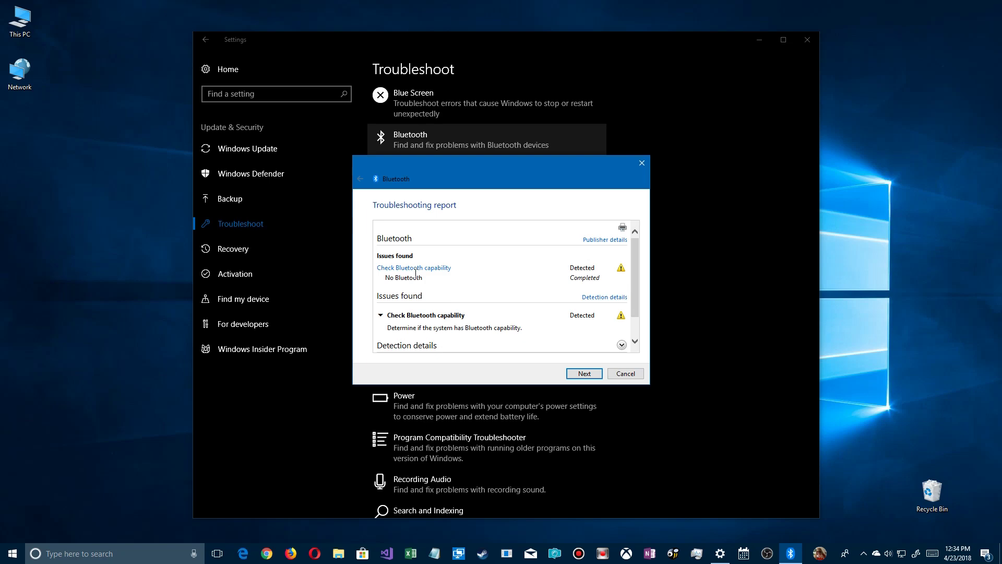
scroll(540, 284, "down", 1)
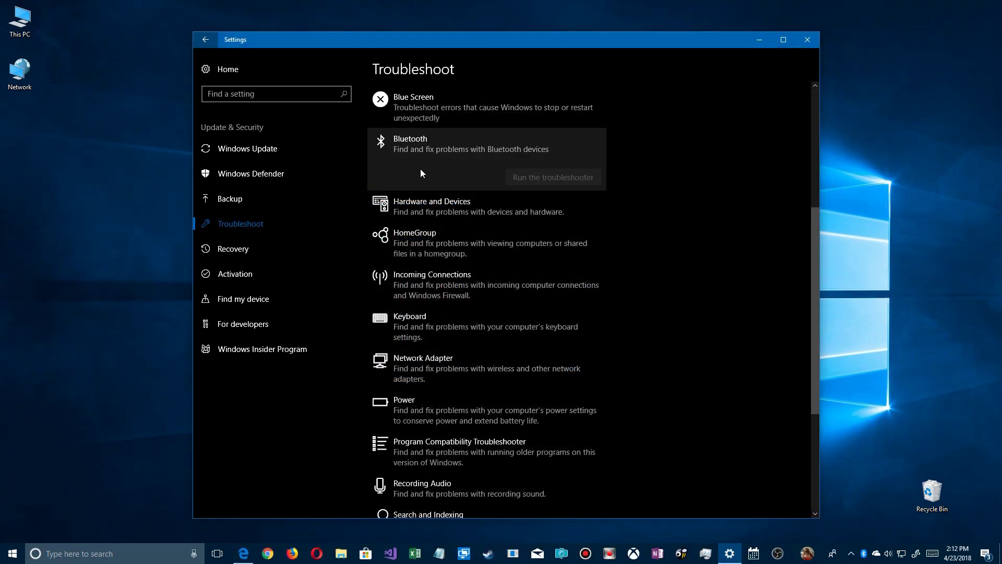
- Rerun the Bluetooth troubleshooter and review its detailed report, including the expanded Detection details
left_click(562, 178)
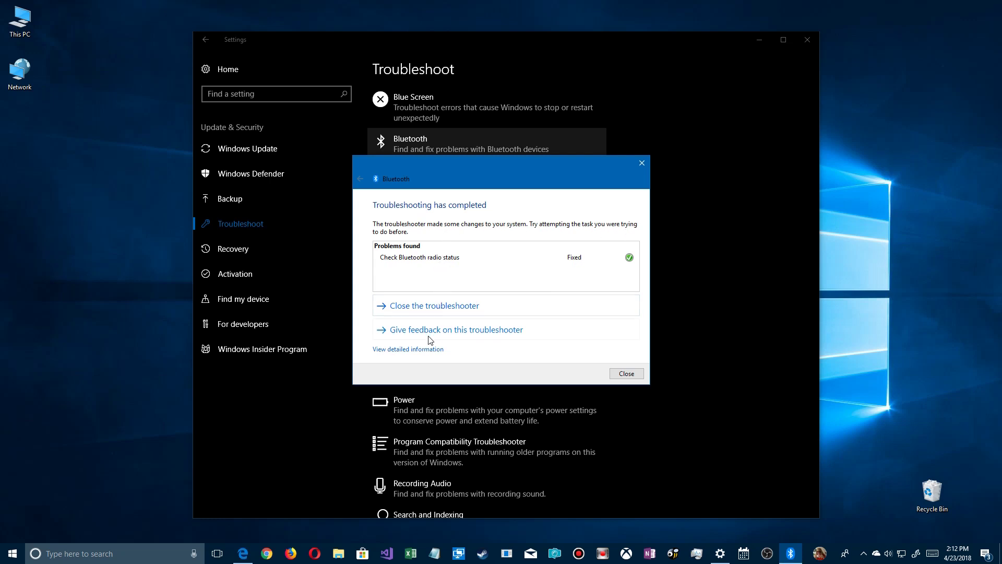
left_click(415, 349)
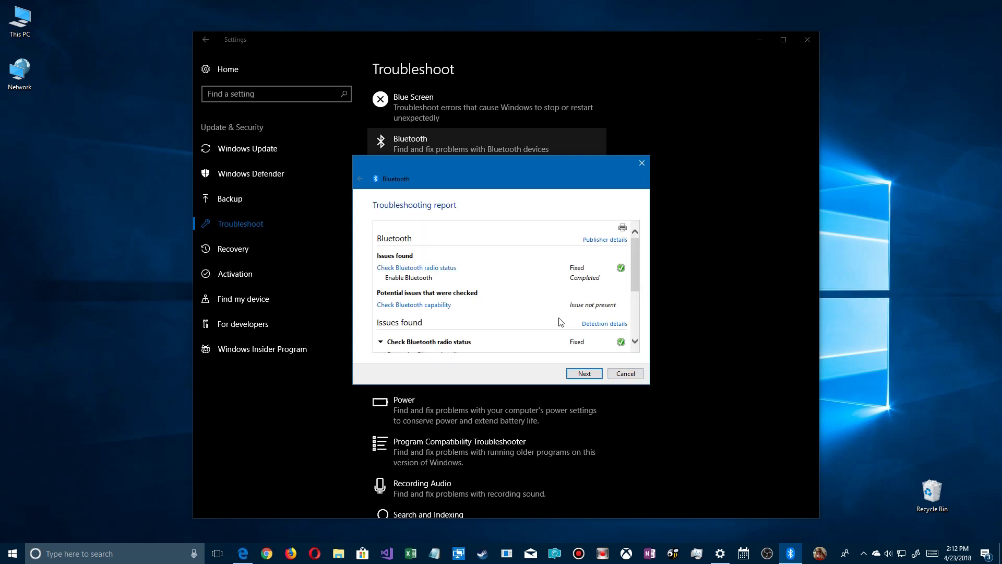
left_click_drag(634, 273, 637, 331)
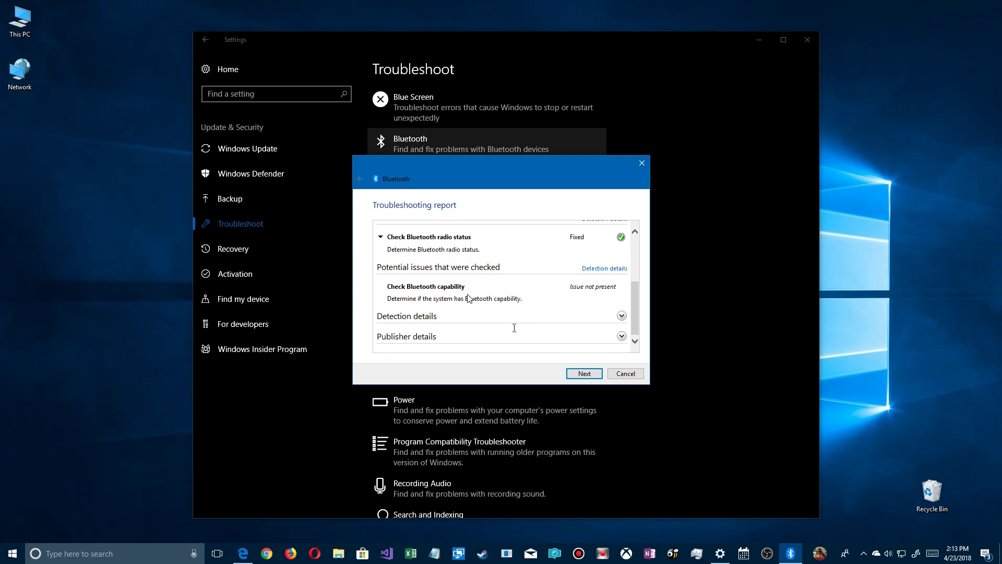
left_click(539, 318)
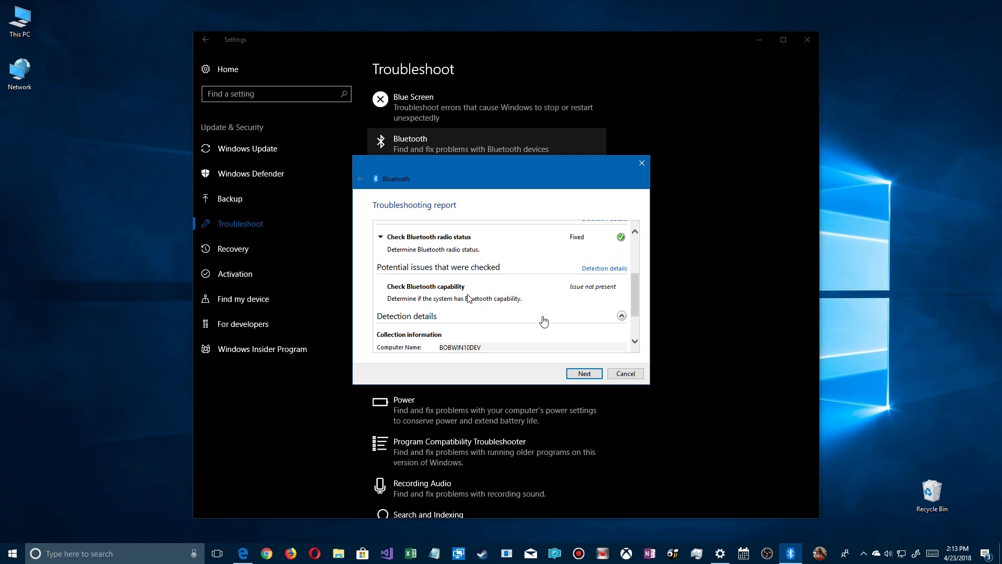
scroll(543, 318, "down", 1)
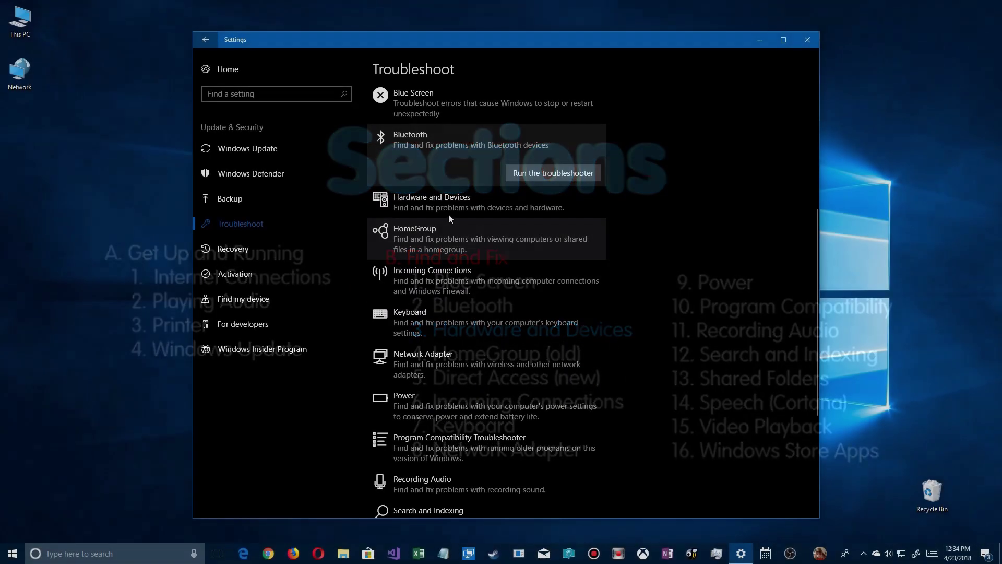
- Run the Hardware and Devices troubleshooter until it offers a fix
left_click(430, 204)
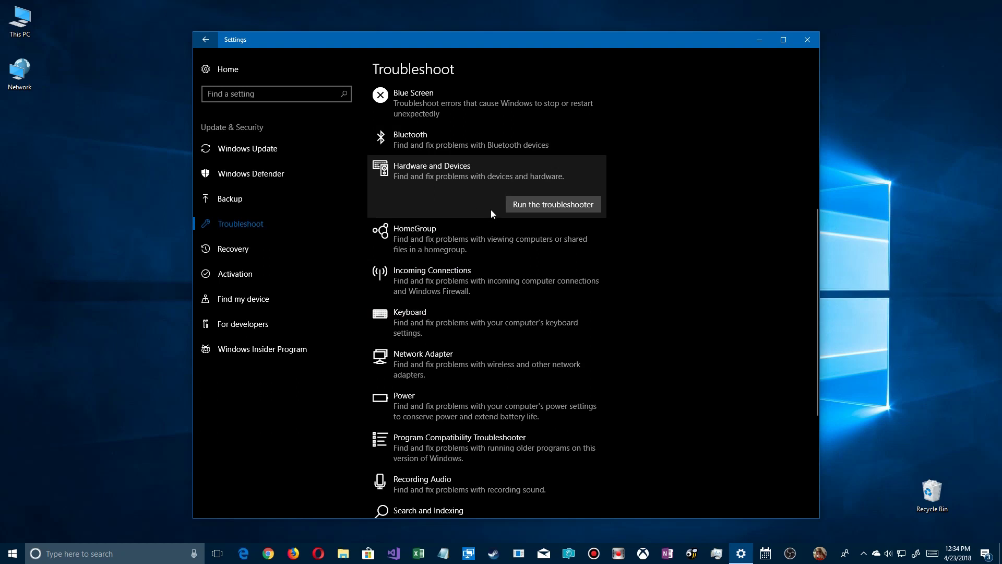
left_click(553, 205)
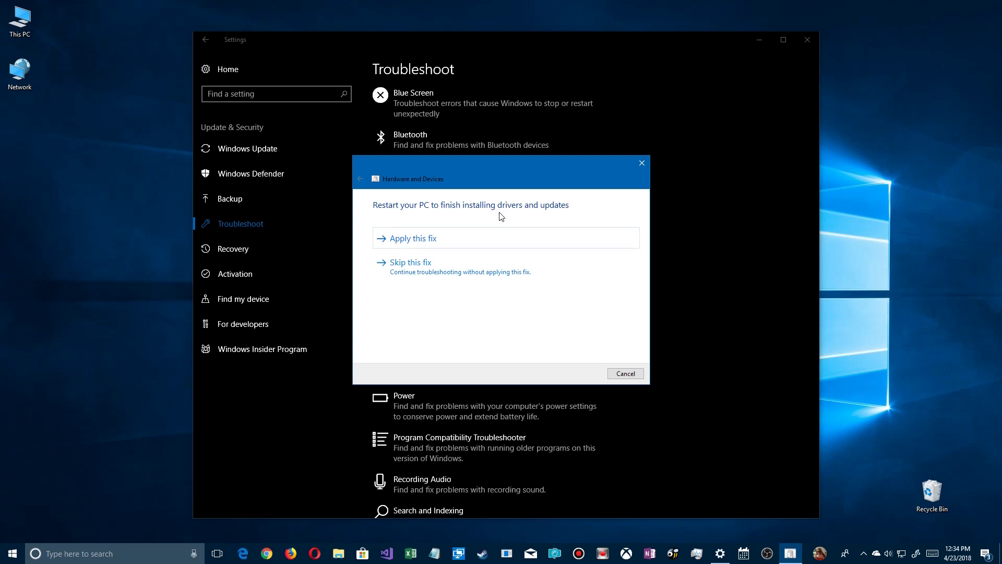
- Check the device list in Device Manager through This PC's Computer Management console, and close the console
right_click(21, 29)
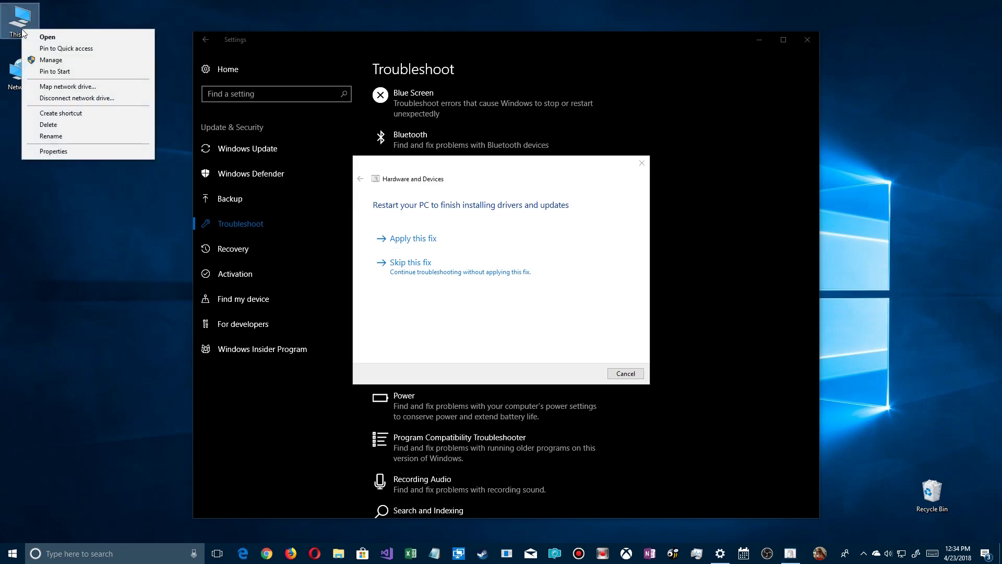
left_click(58, 62)
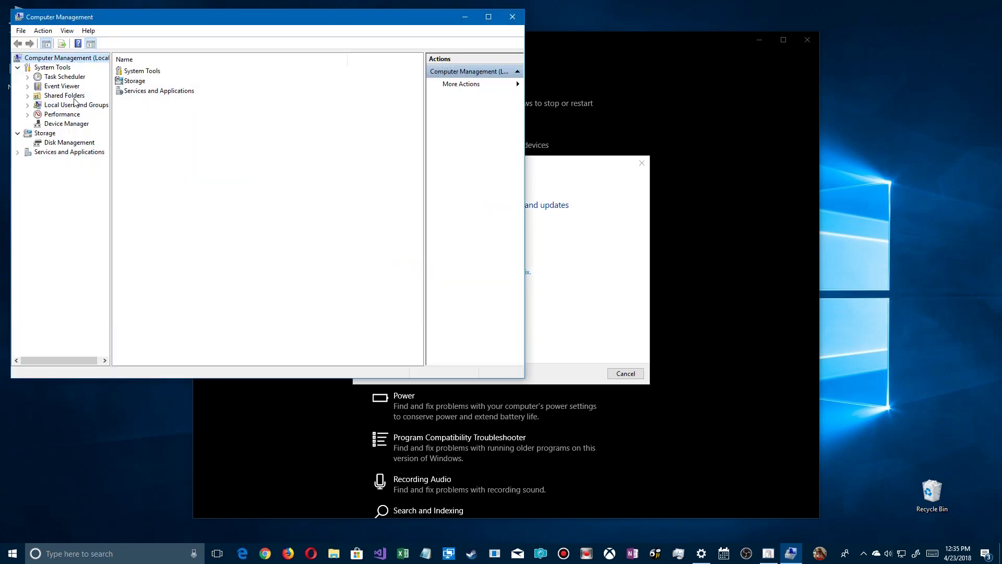
left_click(57, 124)
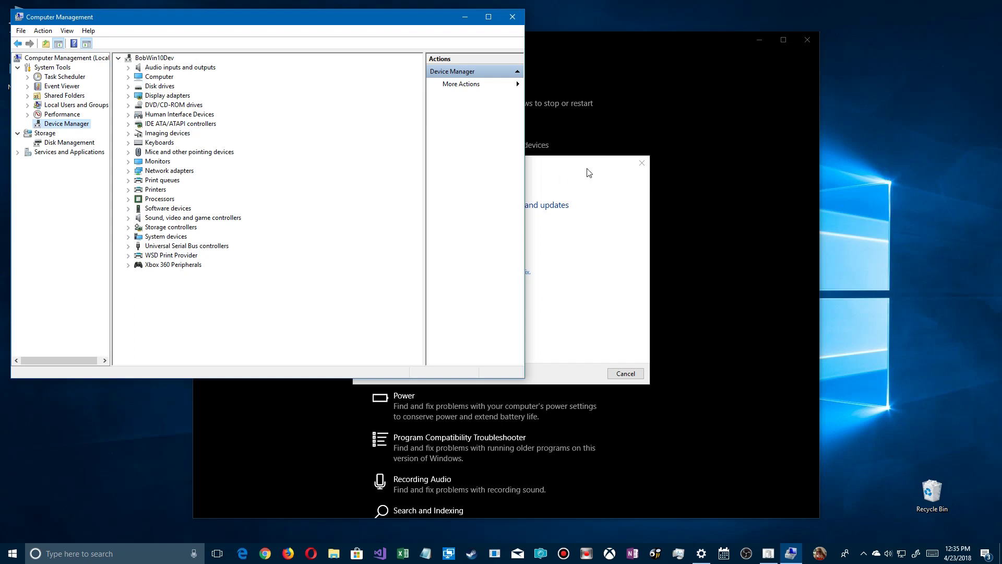
left_click(512, 18)
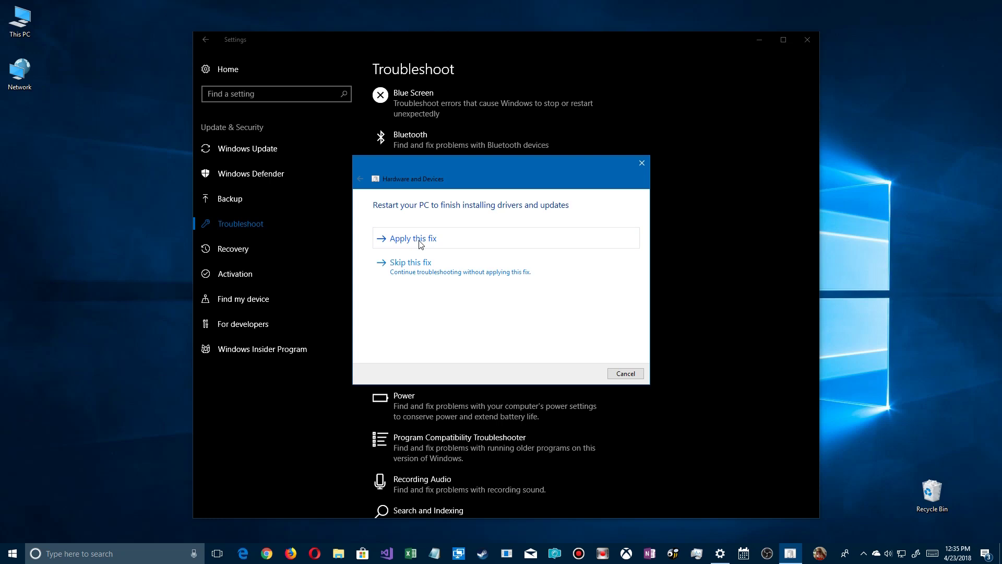
- Skip the proposed restart fix and review the detailed Hardware and Devices troubleshooting report
left_click(421, 266)
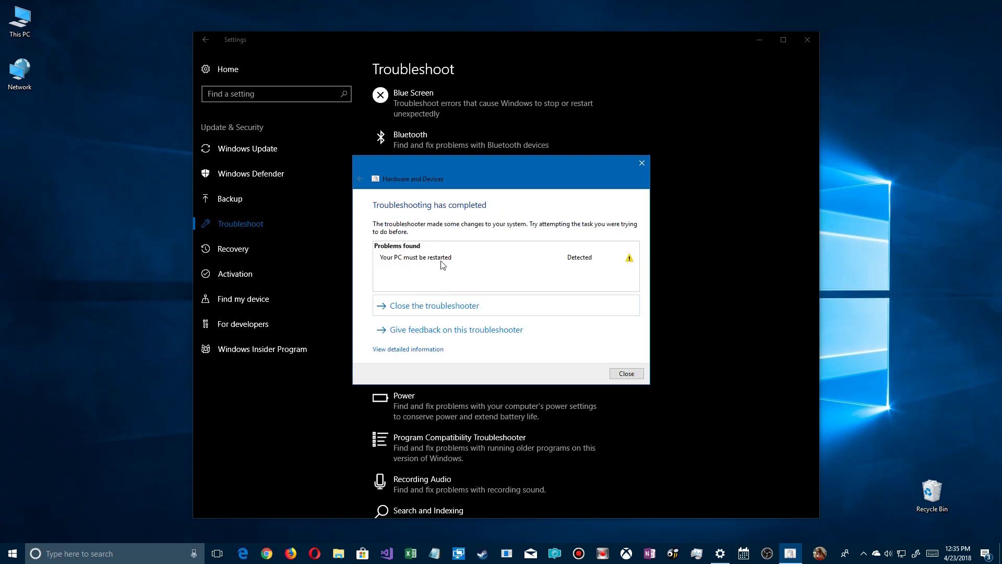
left_click(422, 349)
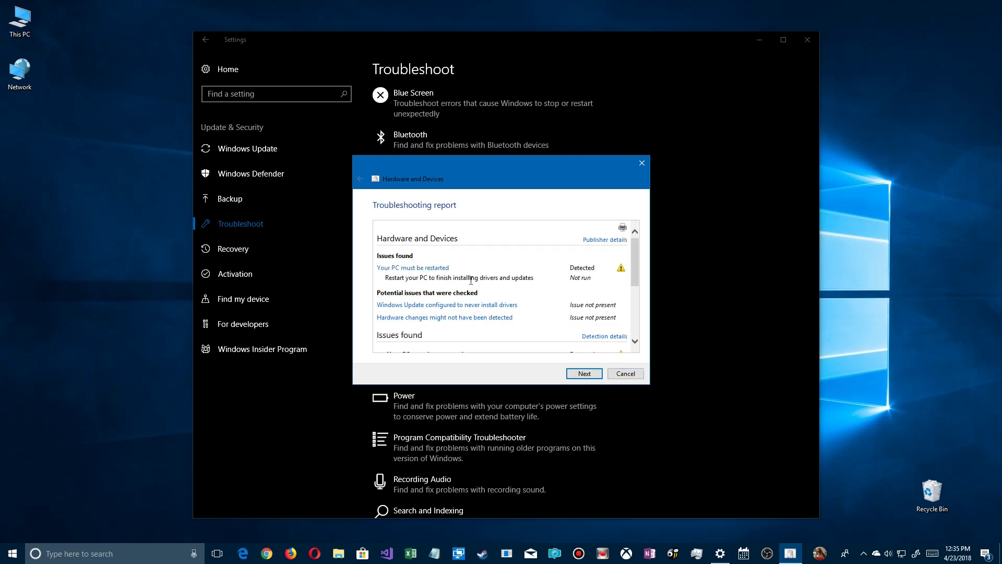
mouse_move(436, 309)
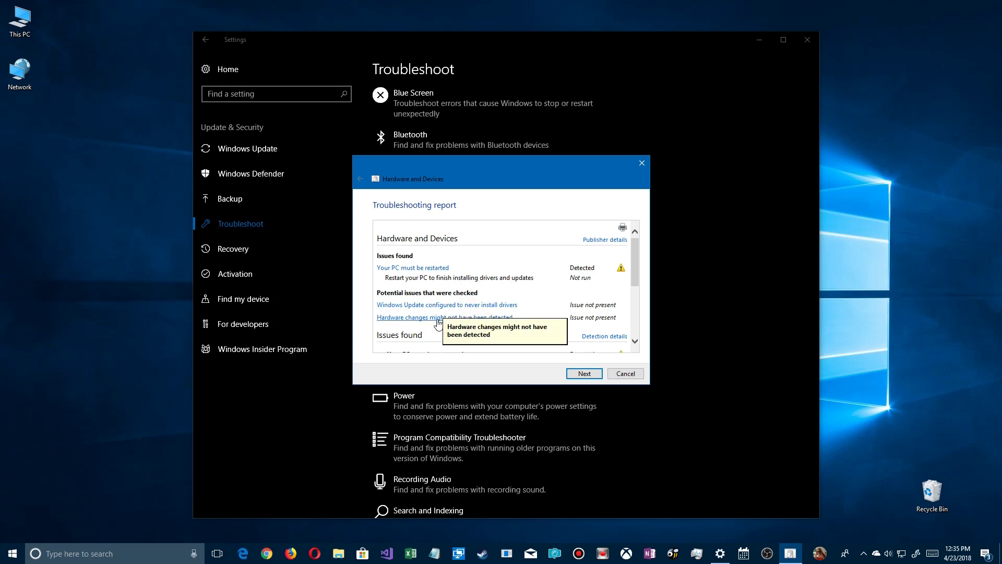
left_click(635, 342)
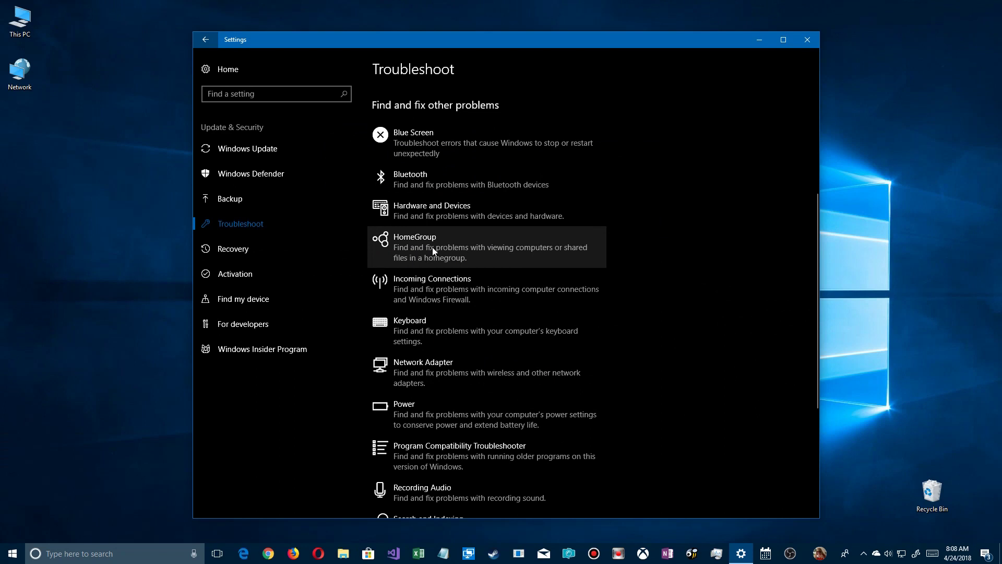
- Run the HomeGroup troubleshooter and choose to troubleshoot network problems first
left_click(432, 247)
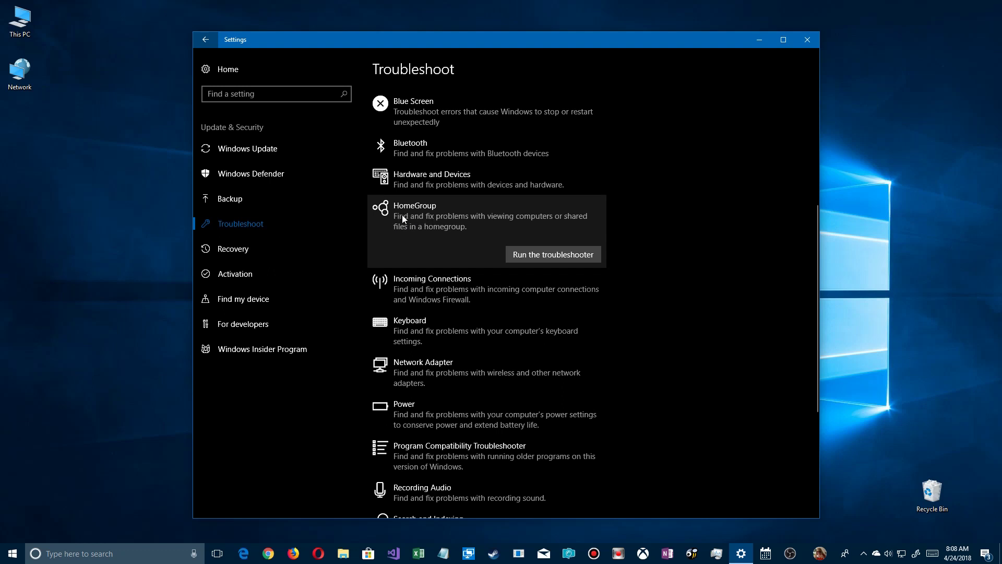
left_click(561, 255)
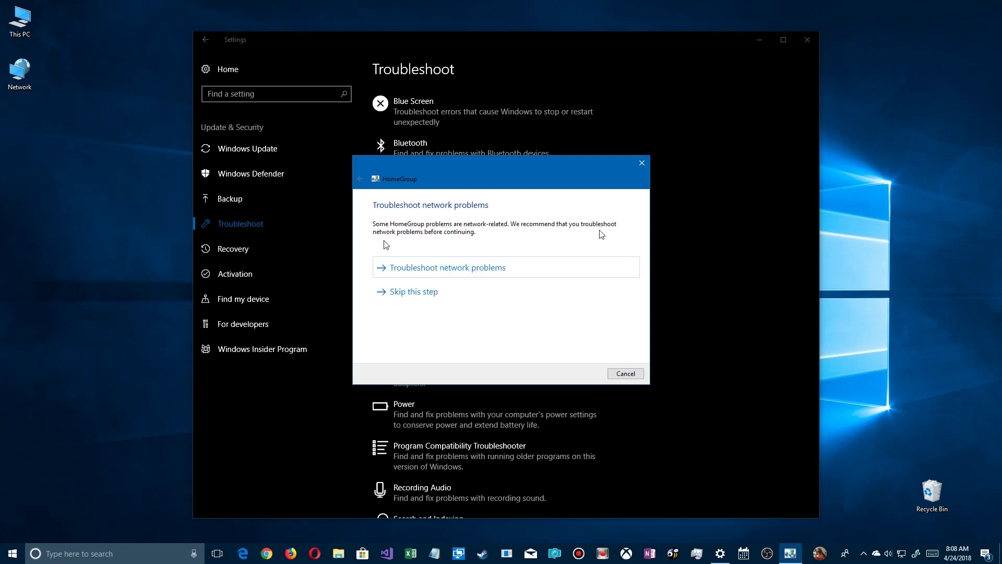
left_click(464, 270)
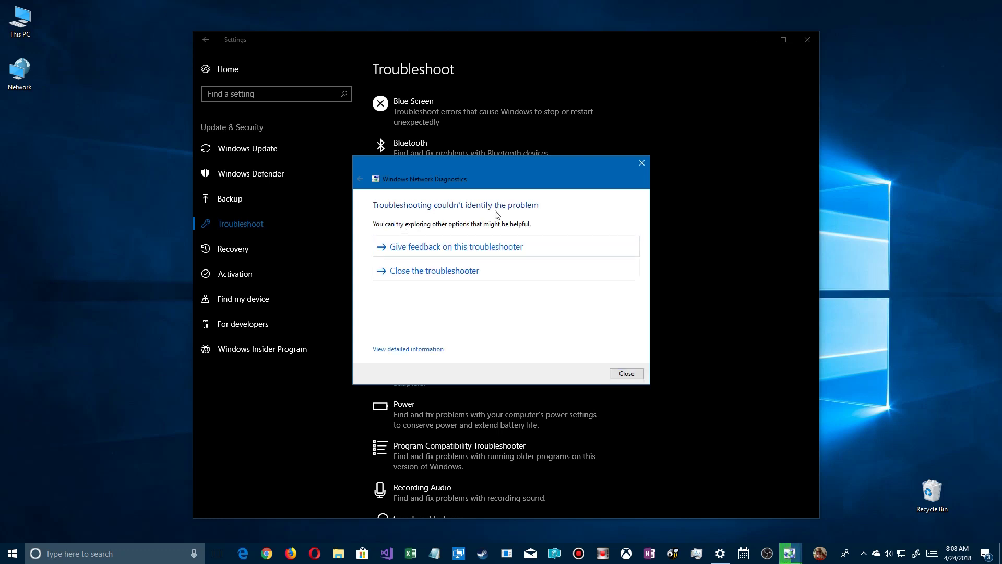
- Review the Windows Network Diagnostics report with its detection and publisher details expanded, and close that troubleshooter
left_click(402, 349)
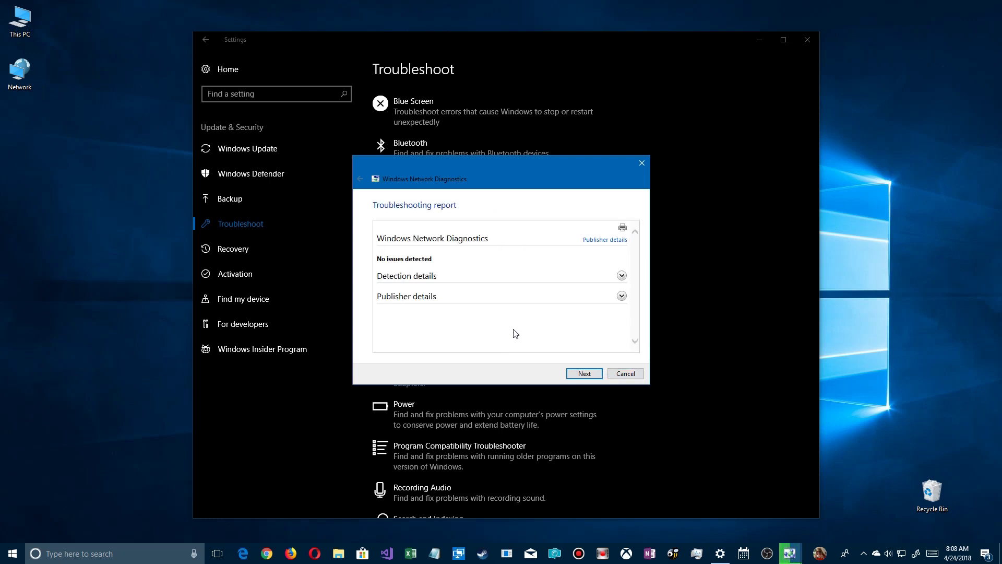
left_click(621, 276)
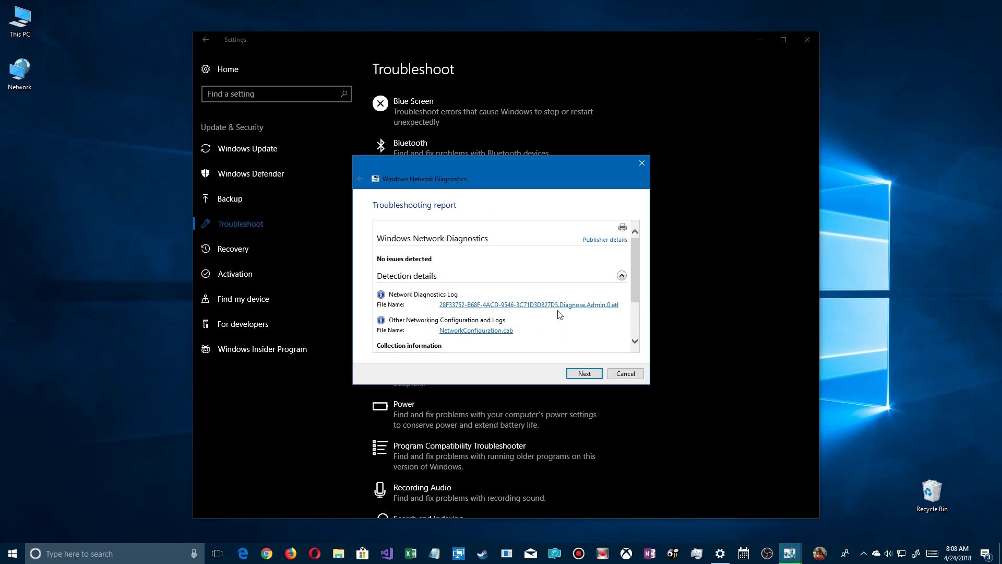
scroll(559, 314, "down", 2)
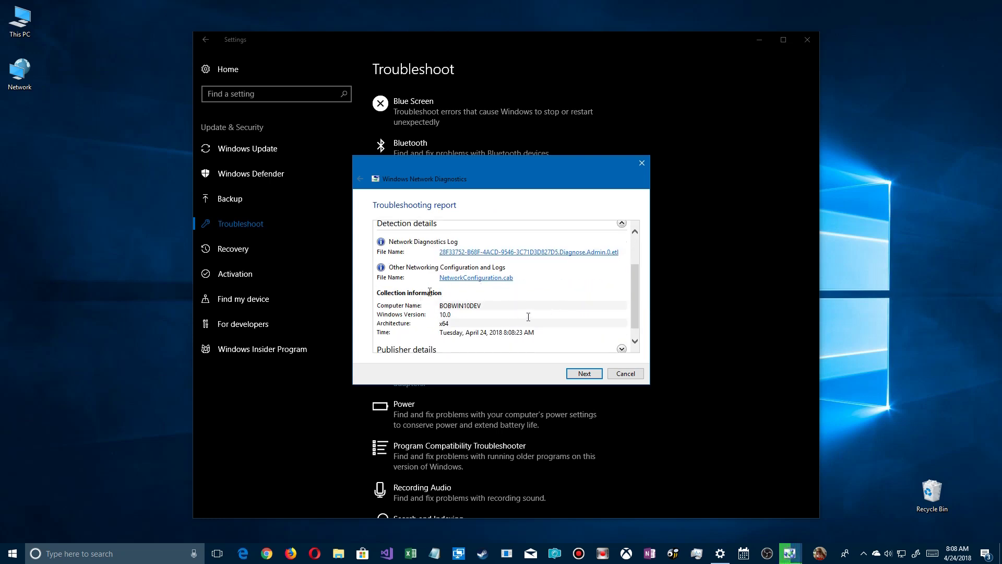
scroll(557, 312, "down", 1)
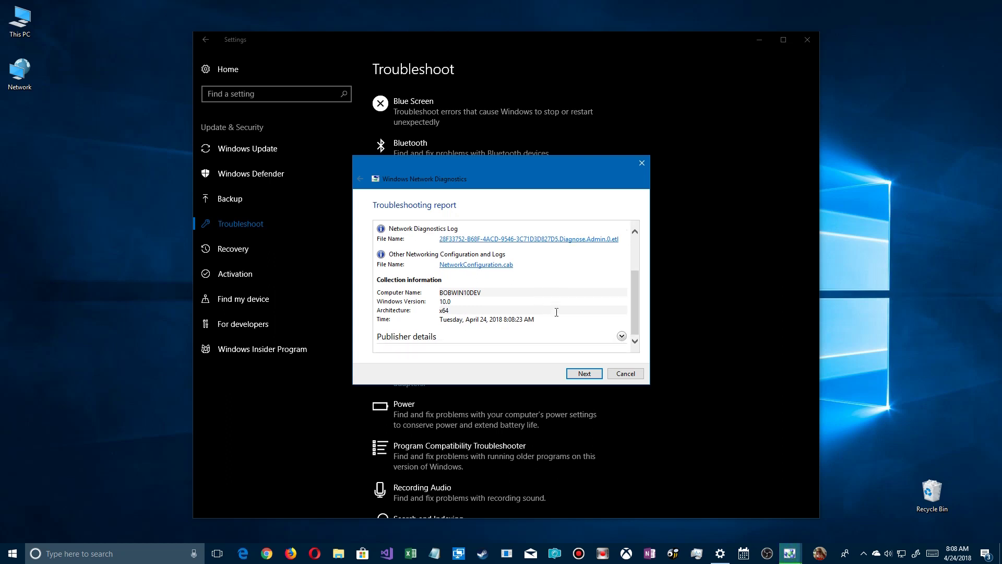
left_click(621, 335)
left_click(593, 374)
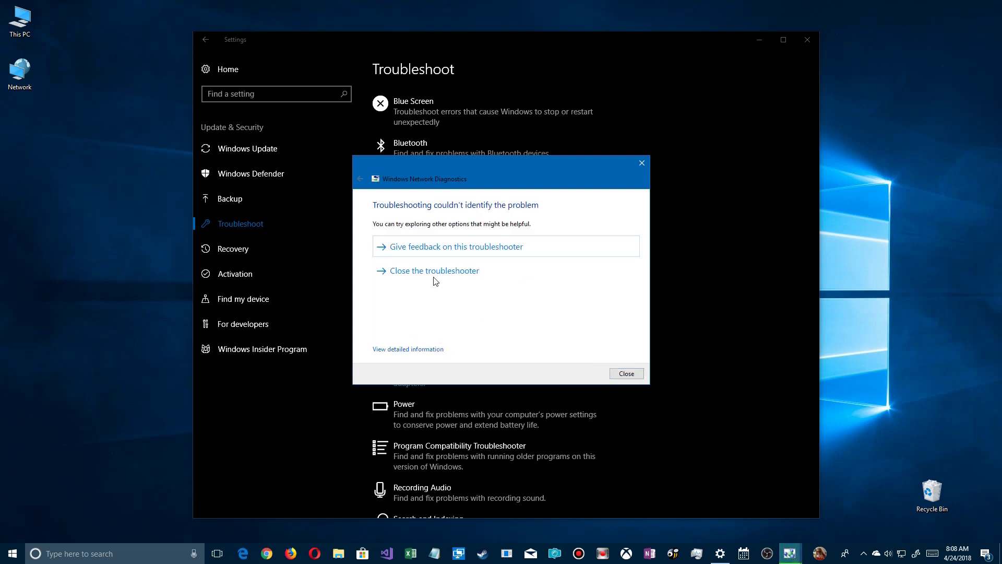
left_click(434, 272)
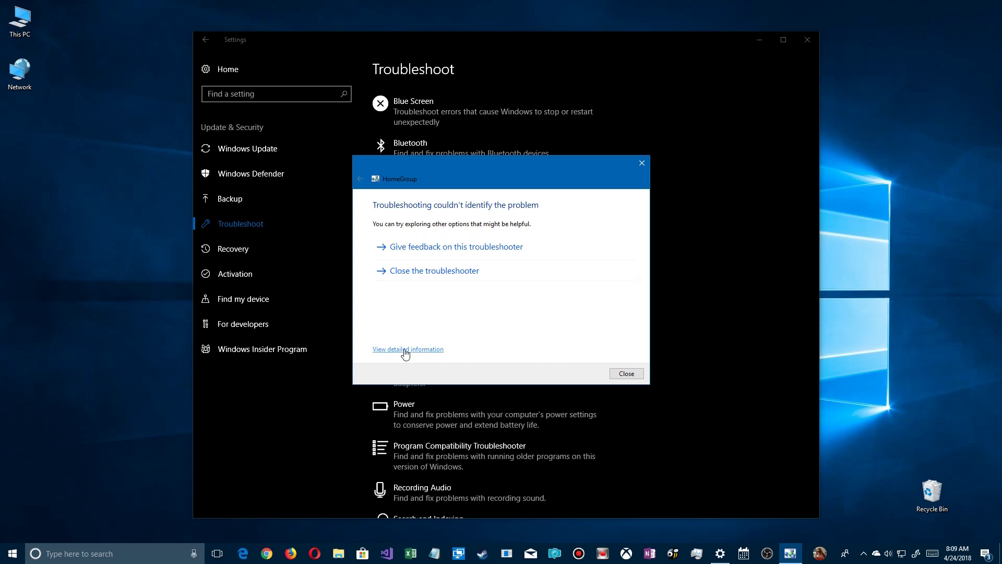
- Review the HomeGroup troubleshooting report, including its detection and publisher details, and close the troubleshooter
left_click(386, 349)
left_click(622, 278)
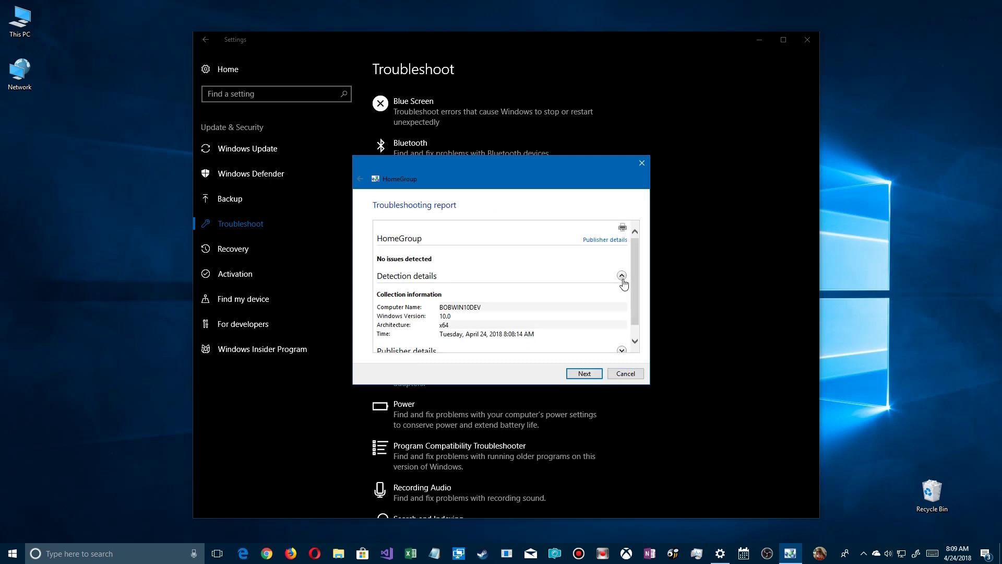
scroll(568, 315, "down", 1)
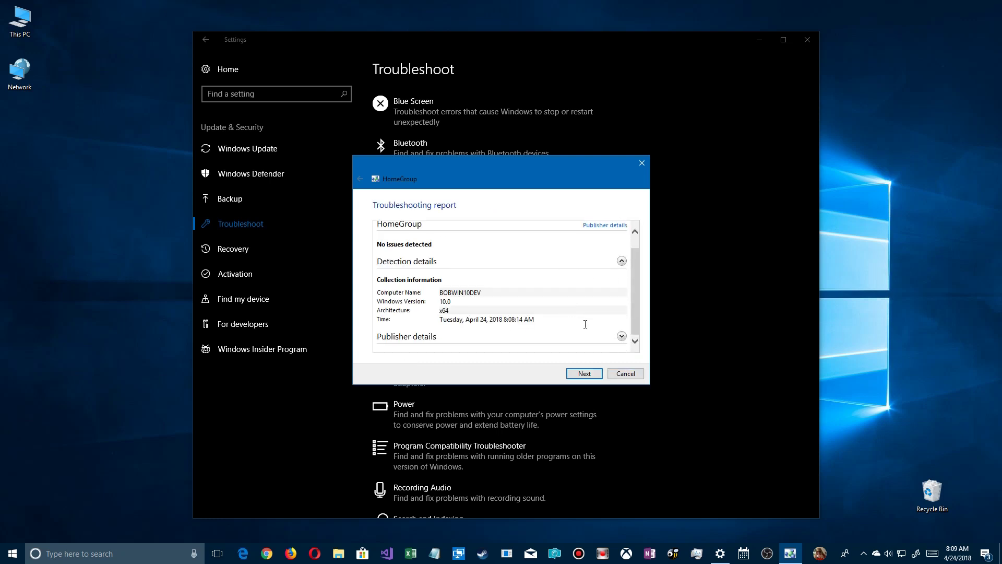
left_click(621, 336)
scroll(520, 316, "down", 3)
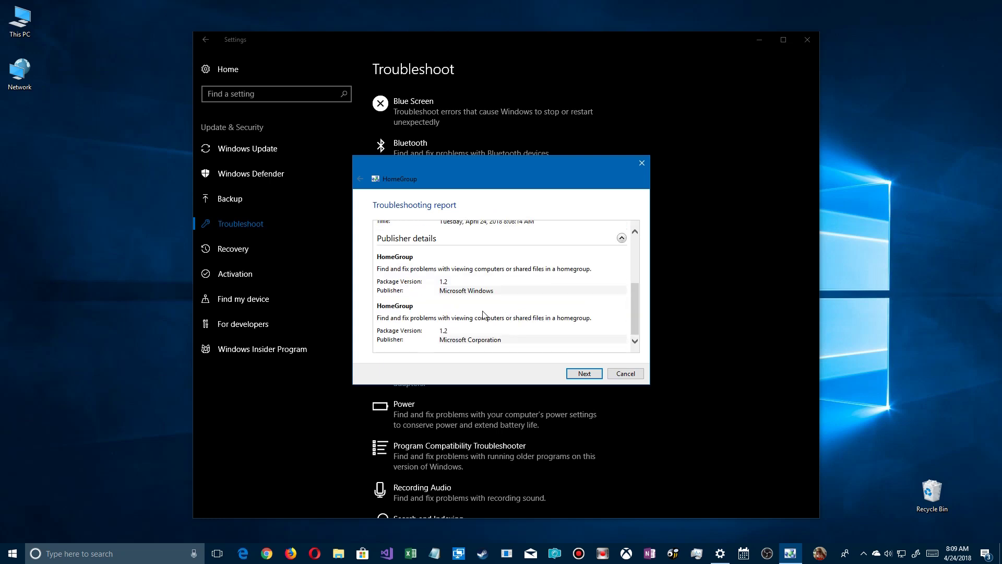
scroll(537, 314, "up", 3)
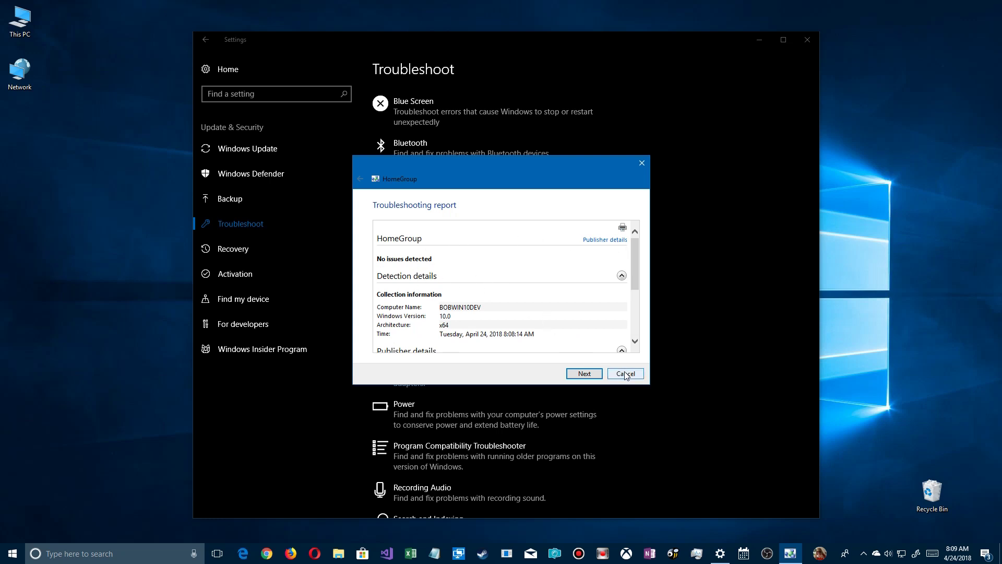
left_click(572, 375)
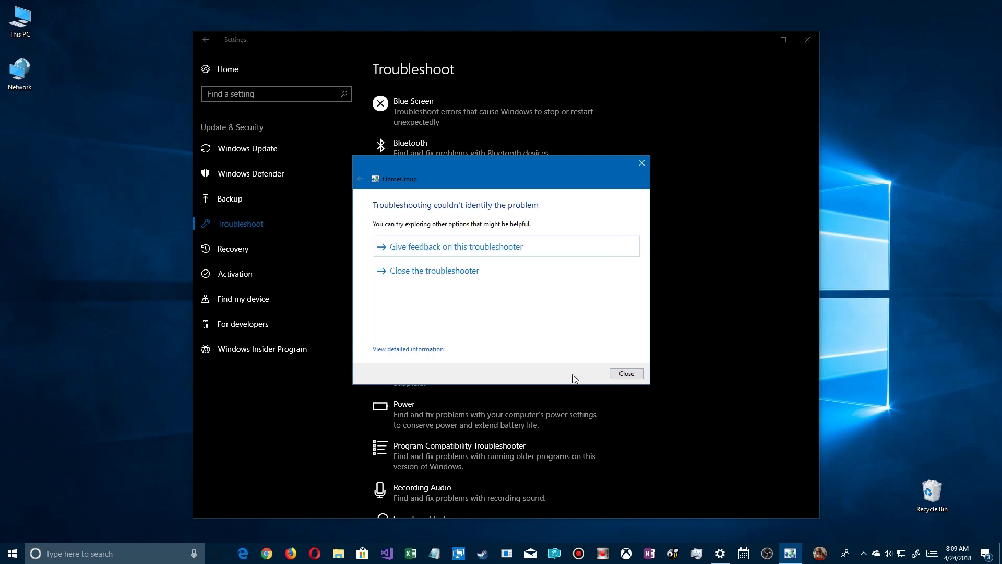
left_click(444, 272)
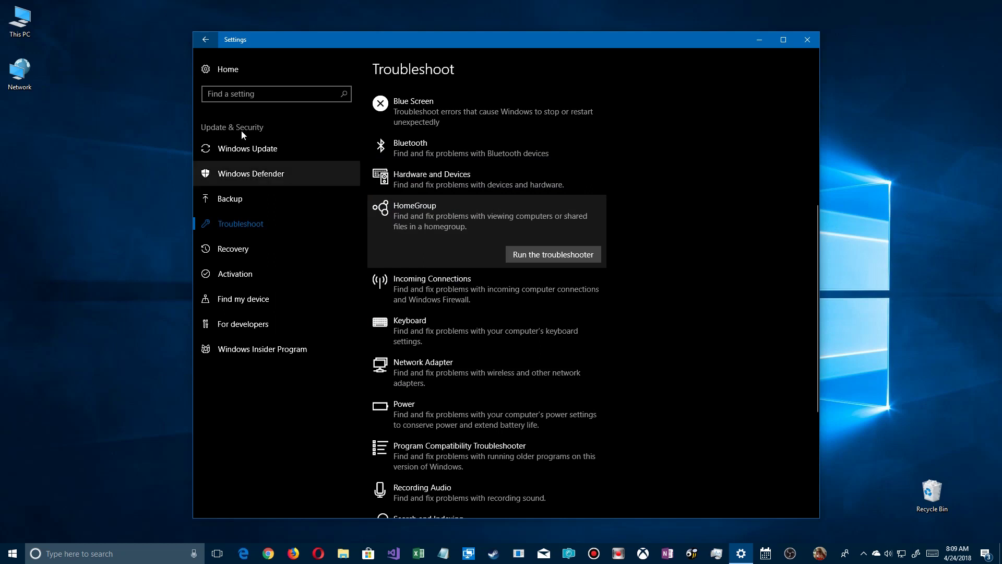
- Open the HomeGroup settings from the Network & Internet status page
left_click(206, 40)
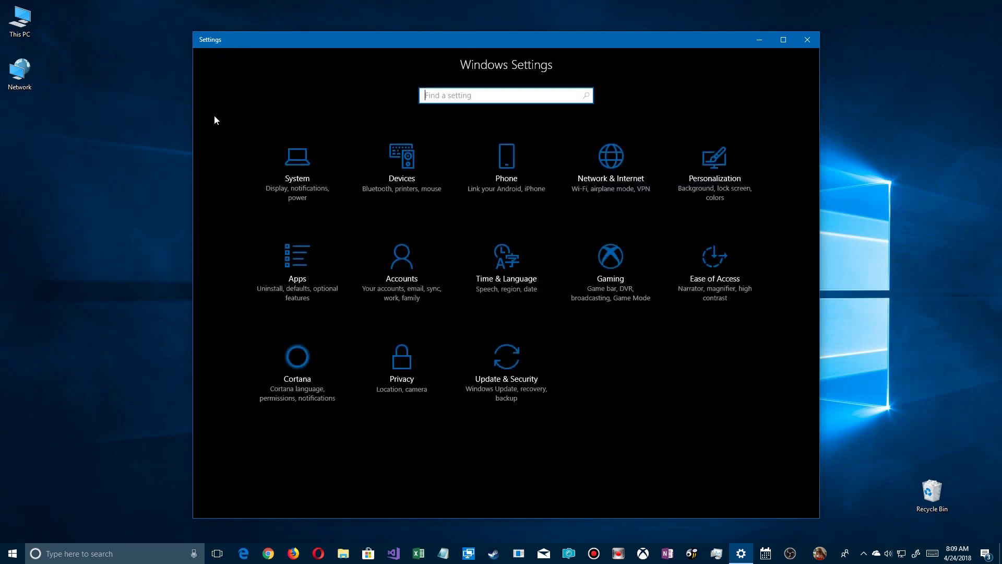
left_click(618, 179)
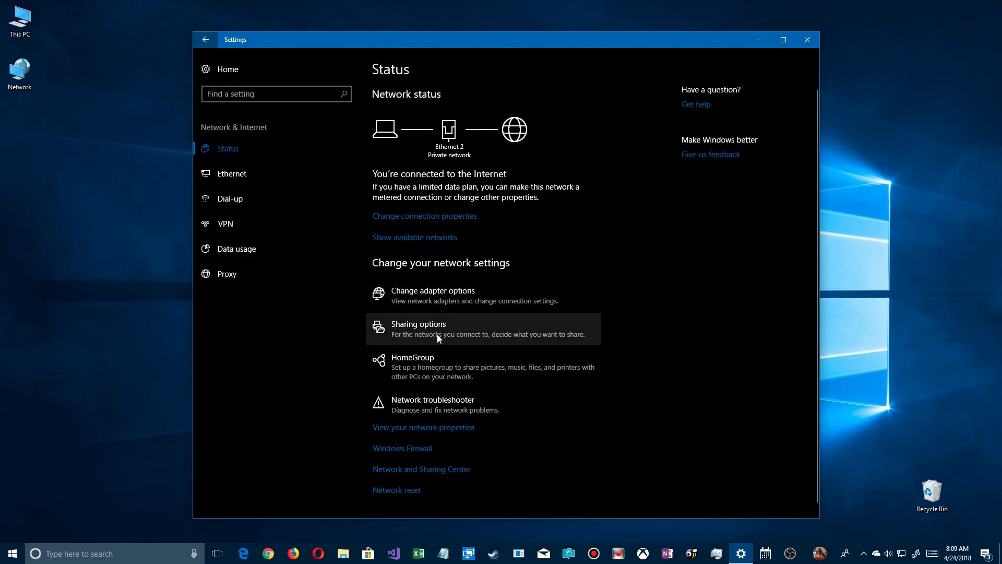
left_click(436, 370)
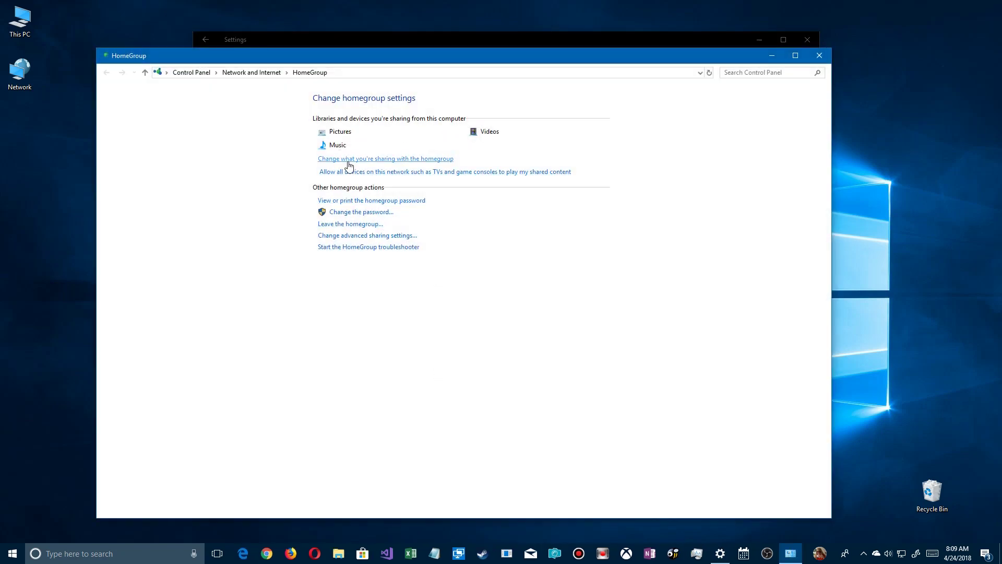
- Inspect which libraries and devices are shared with the homegroup, cancel without changes, and close the HomeGroup window
left_click(434, 163)
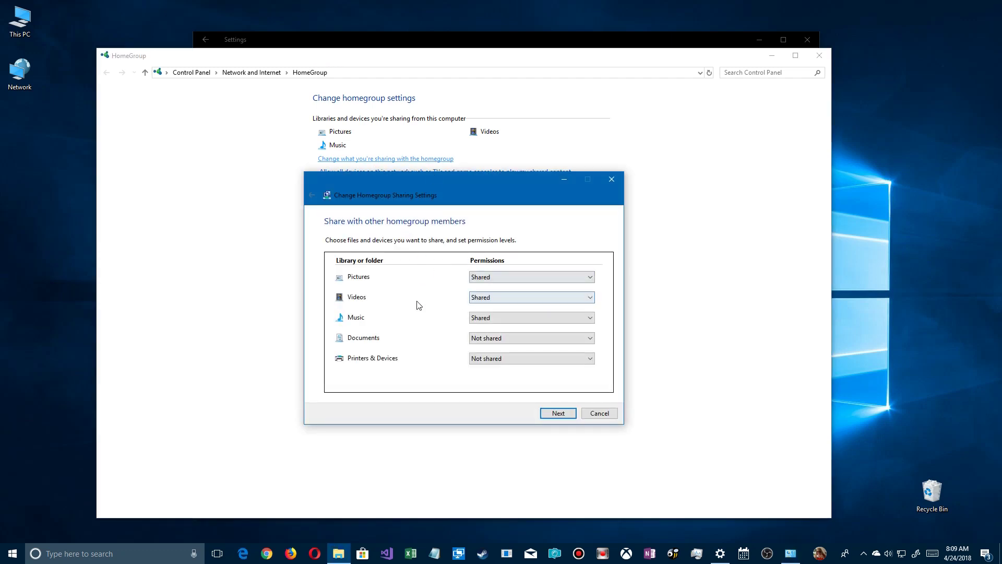
left_click(601, 413)
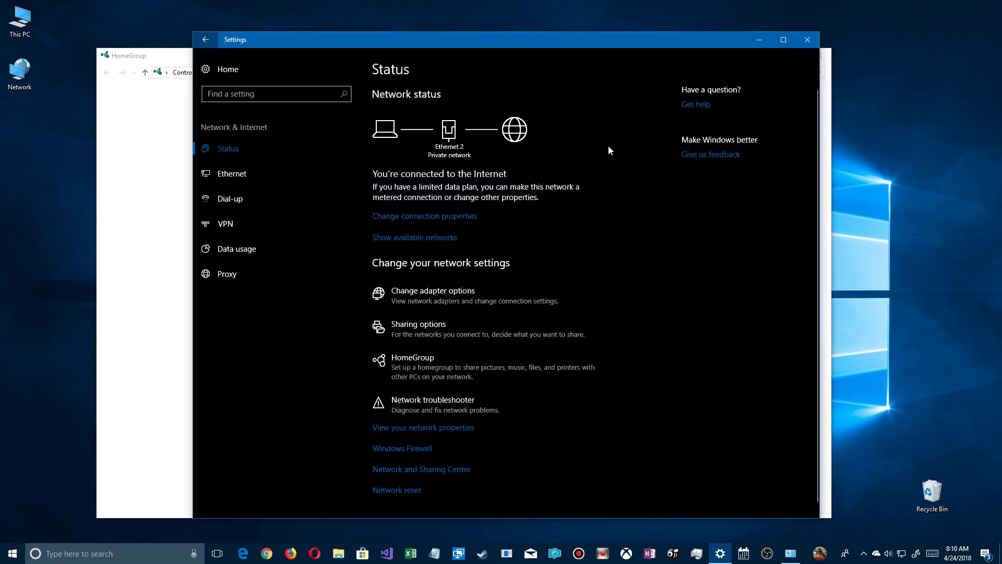
left_click(180, 59)
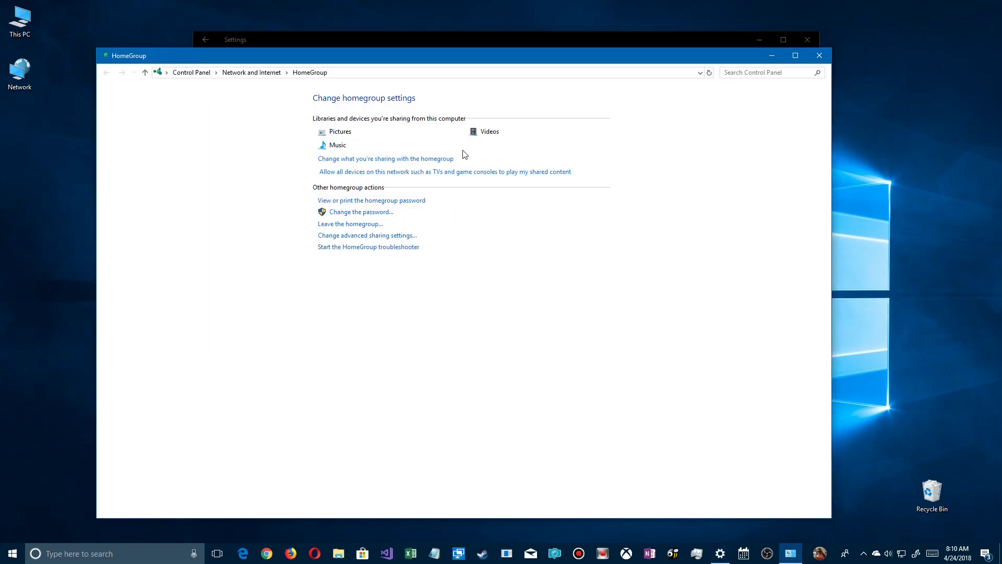
left_click(819, 56)
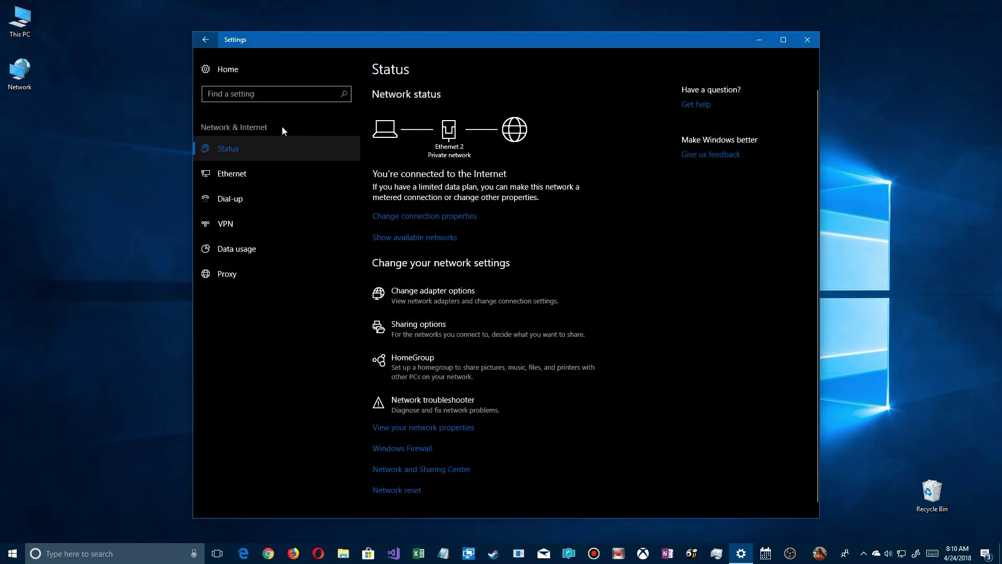
- Return to the Troubleshoot page under Update & Security and show the Find and fix other problems list
left_click(205, 67)
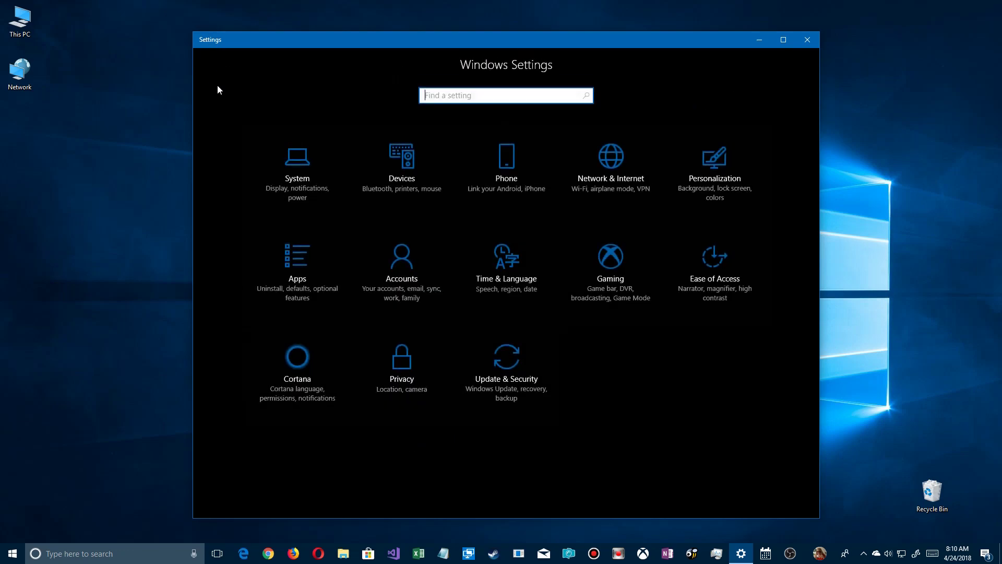
left_click(507, 368)
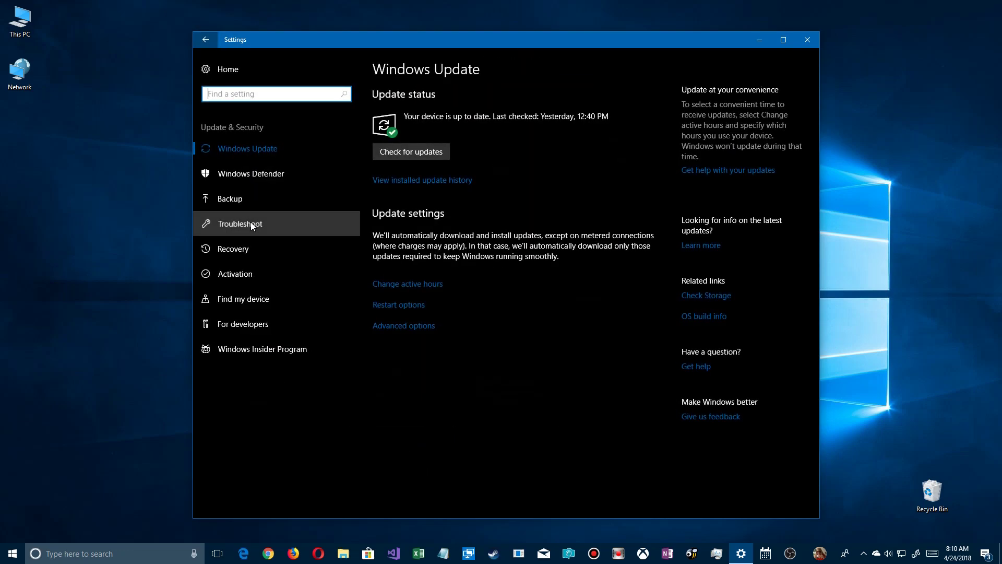
left_click(251, 222)
left_click_drag(817, 192, 816, 297)
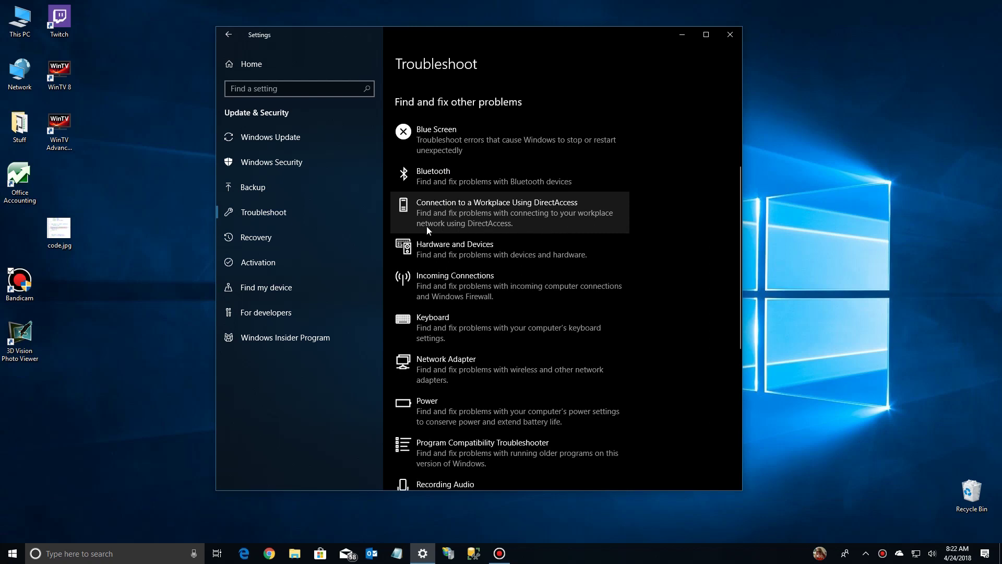
- Run the Connection to a Workplace Using DirectAccess troubleshooter through its compatibility notice and close it
left_click(481, 218)
left_click(549, 221)
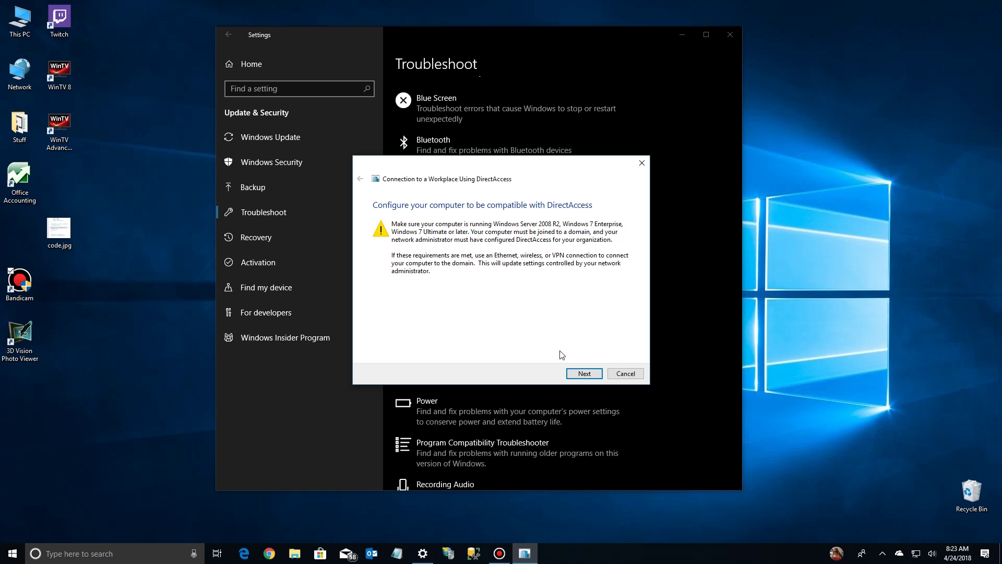
left_click(584, 374)
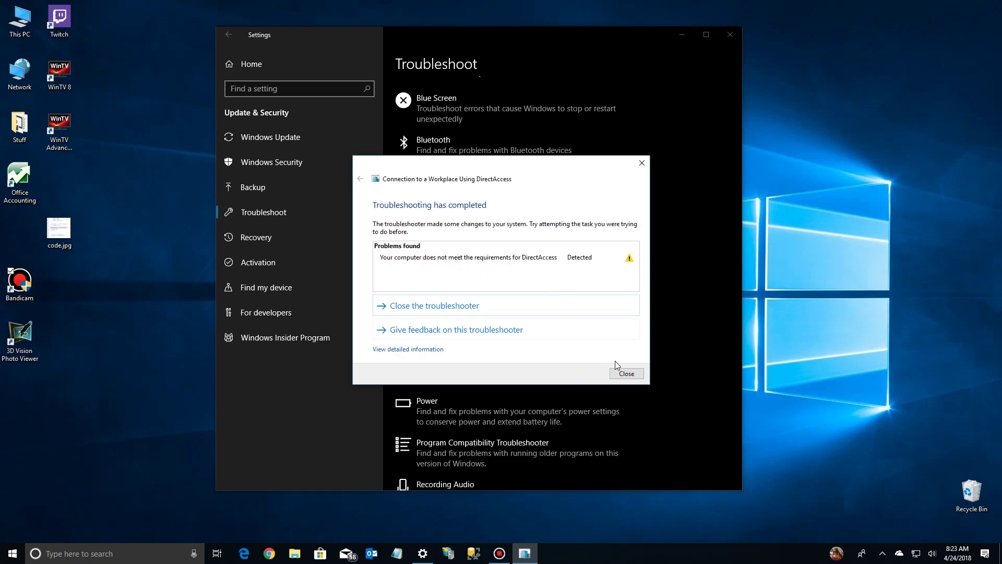
left_click(625, 373)
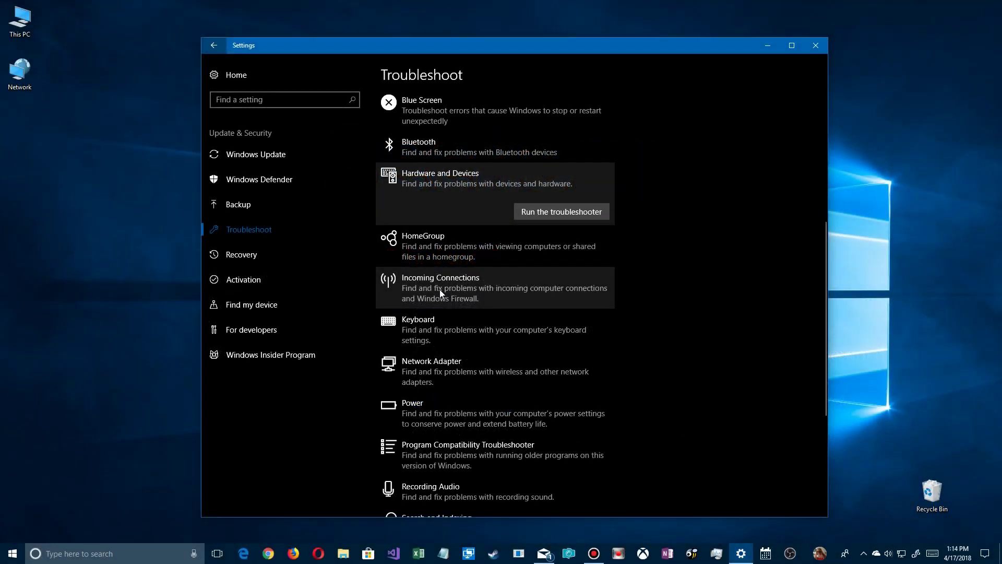
- Run the Incoming Connections troubleshooter for connecting to this computer using Remote Desktop Connection, and mark the reconnection task as completed
left_click(432, 291)
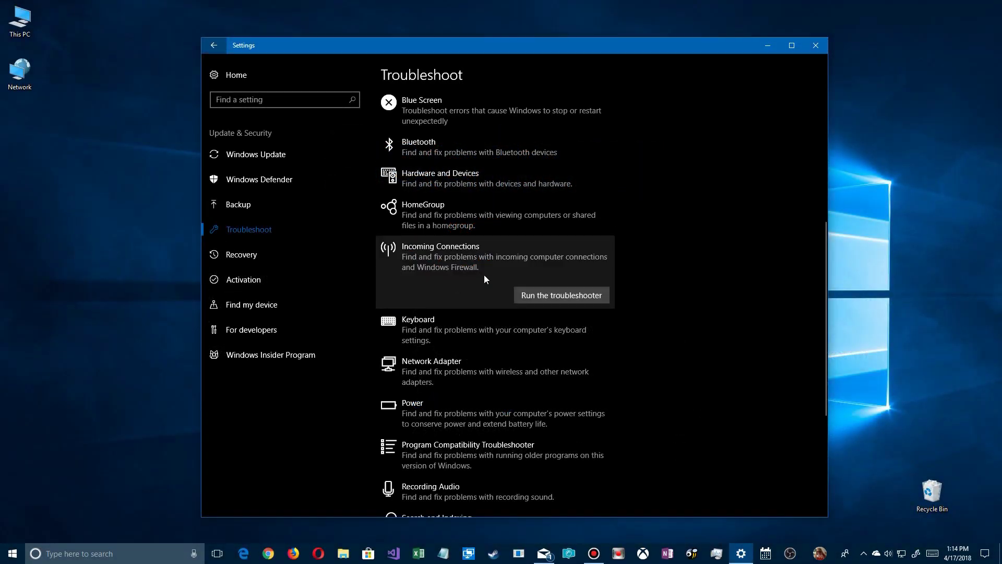
left_click(541, 296)
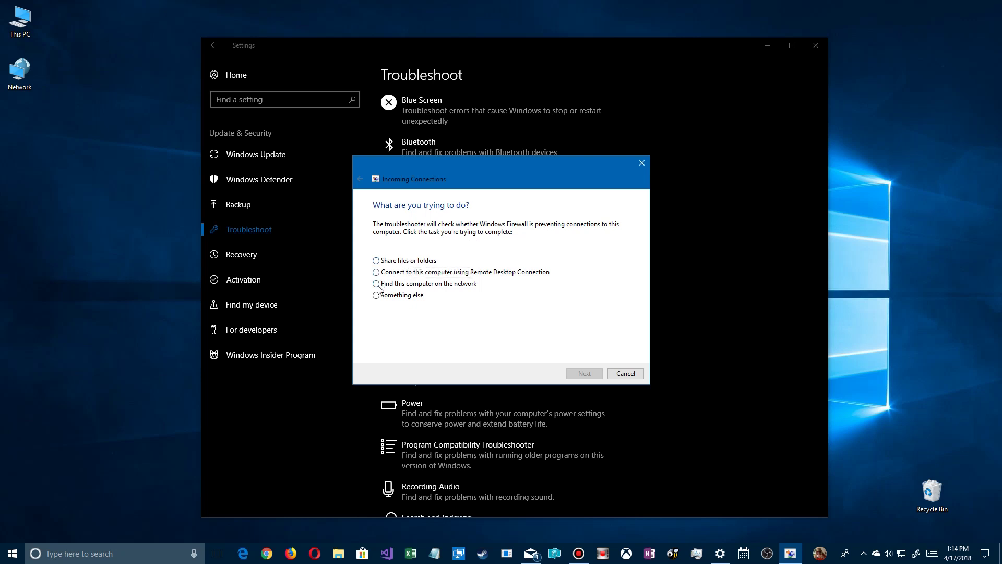
left_click(437, 262)
left_click(408, 274)
left_click(584, 374)
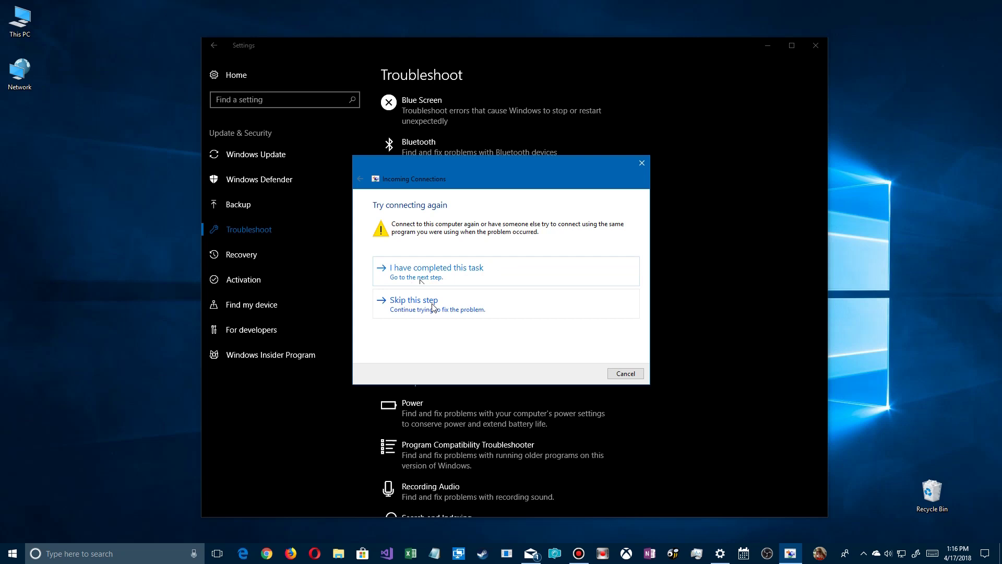
left_click(439, 272)
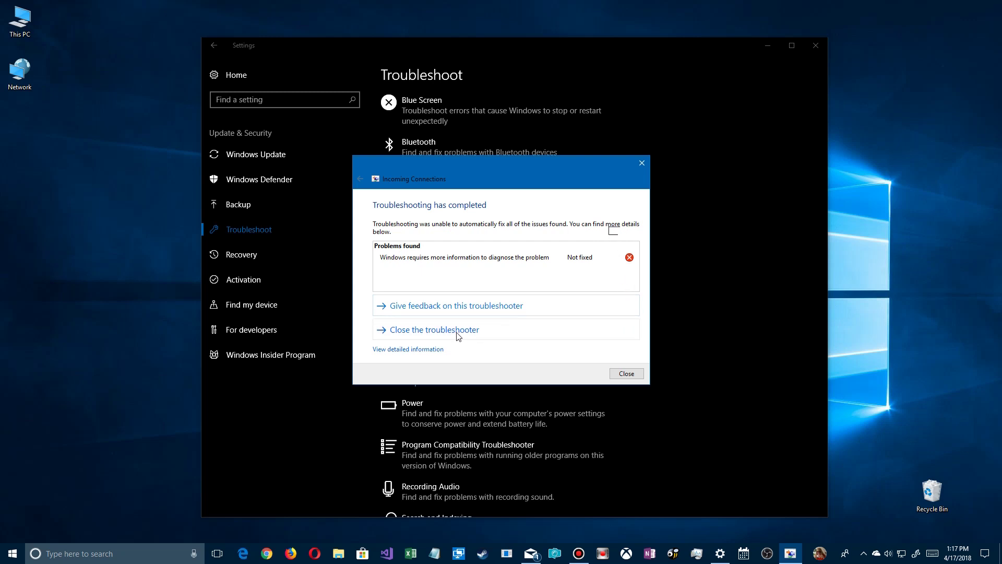
- Examine the Incoming Connections troubleshooting report, including its detection details, network adapter diagnostics, log files and collection information
left_click(415, 349)
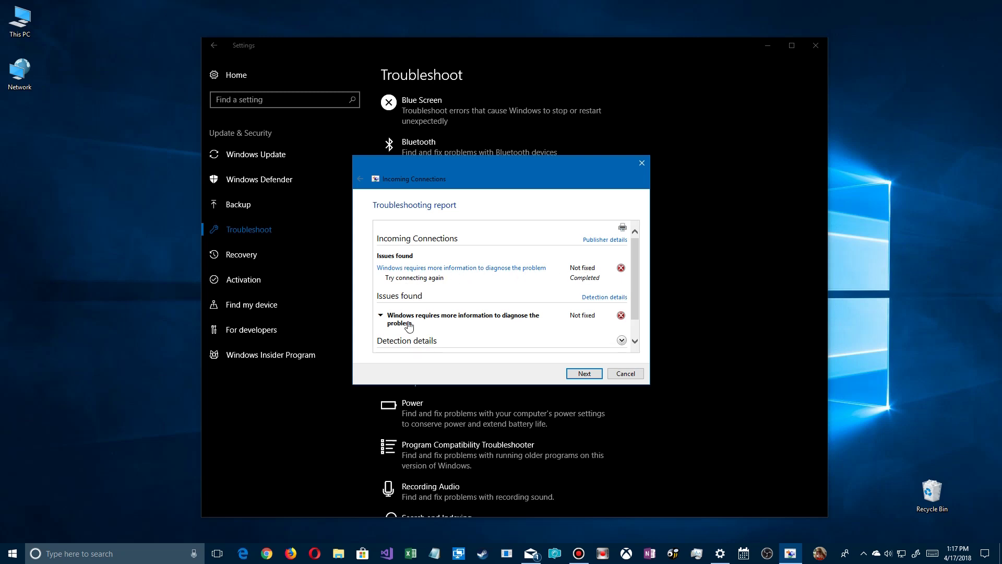
scroll(488, 325, "down", 1)
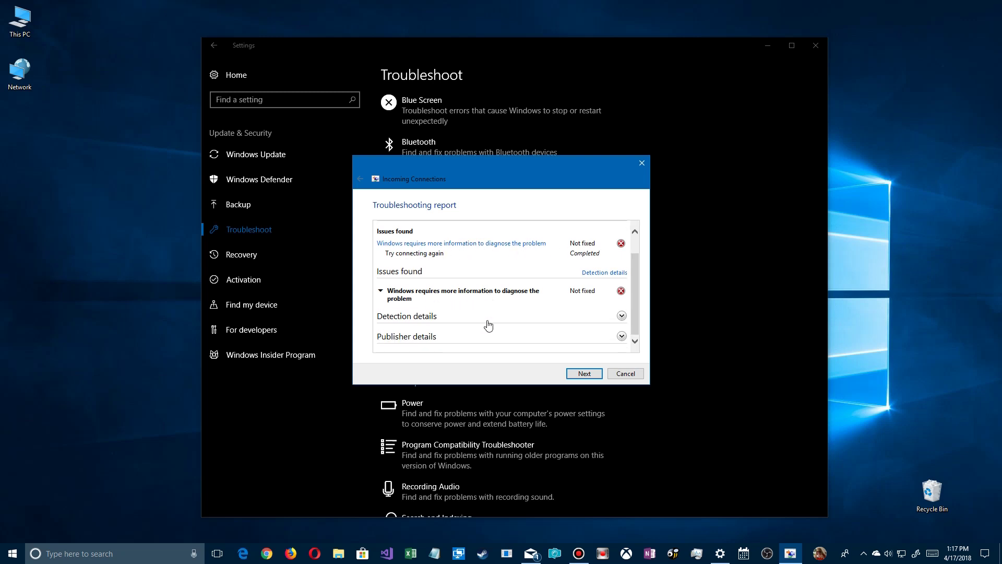
left_click(411, 317)
scroll(476, 304, "down", 4)
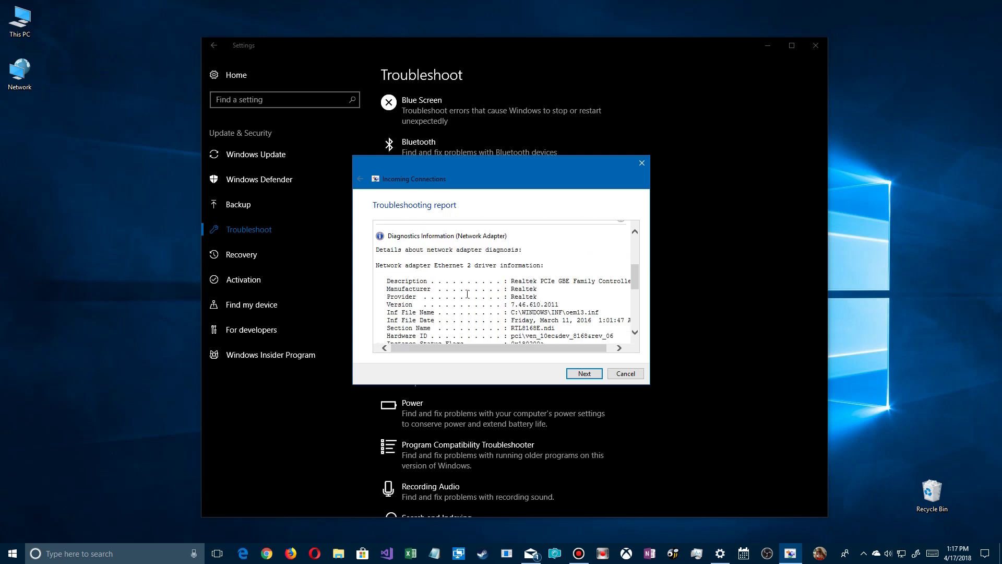
scroll(467, 294, "down", 4)
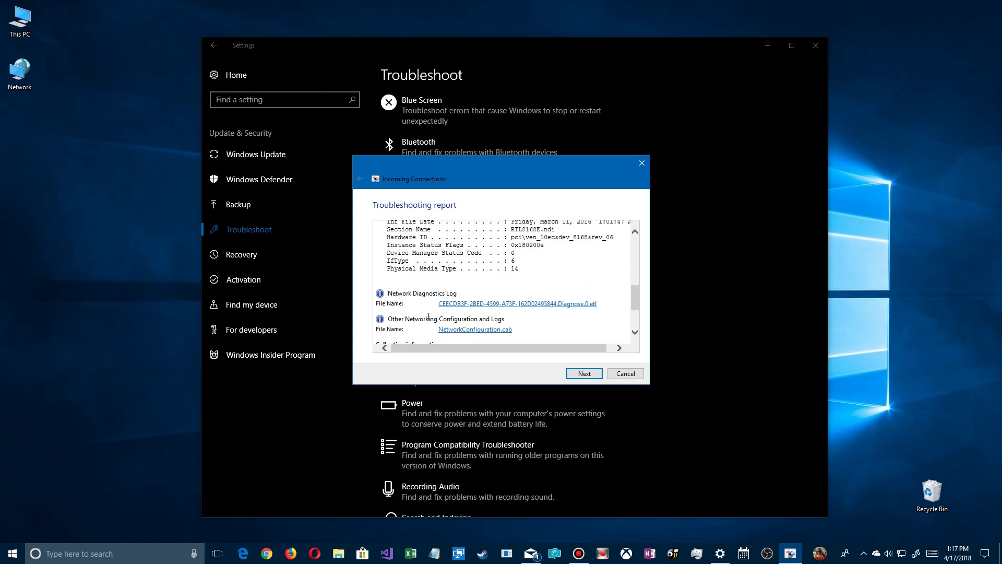
scroll(510, 343, "down", 3)
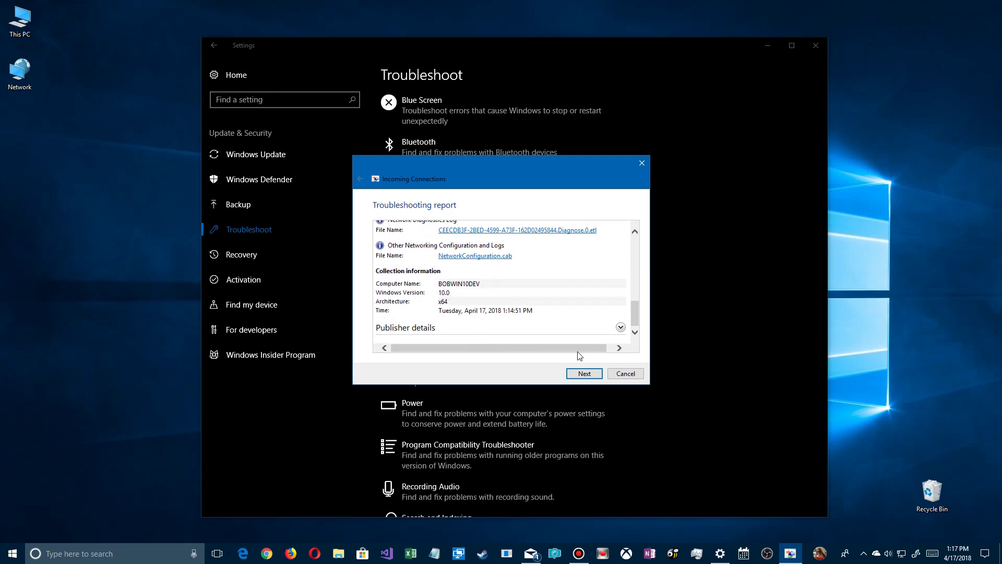
scroll(639, 254, "up", 10)
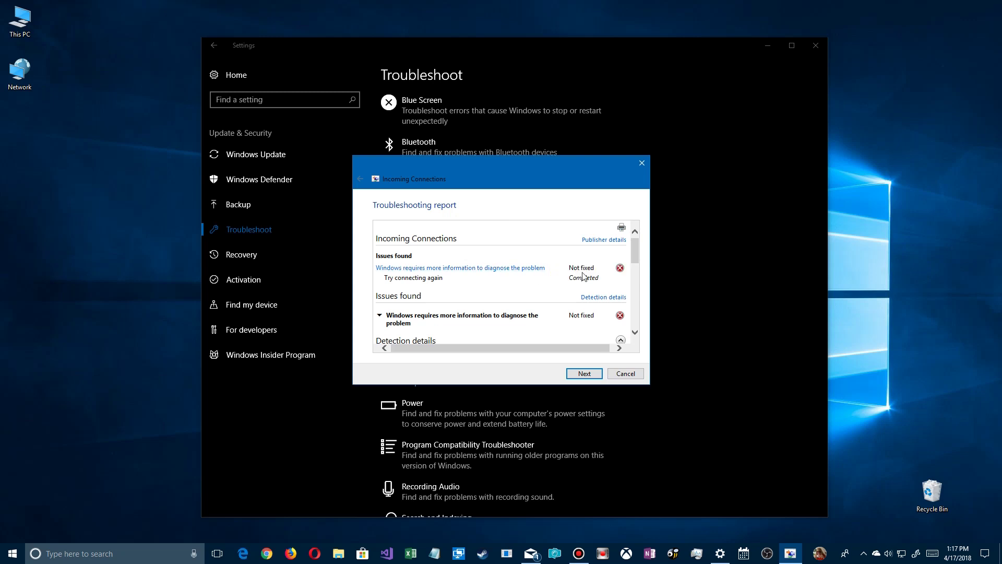
left_click(604, 297)
scroll(466, 294, "down", 5)
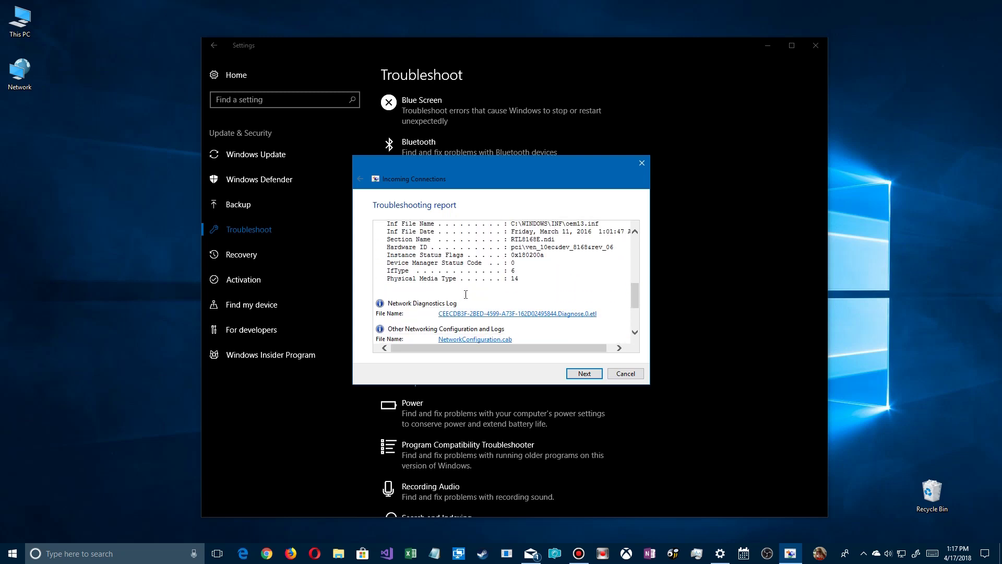
scroll(466, 294, "down", 2)
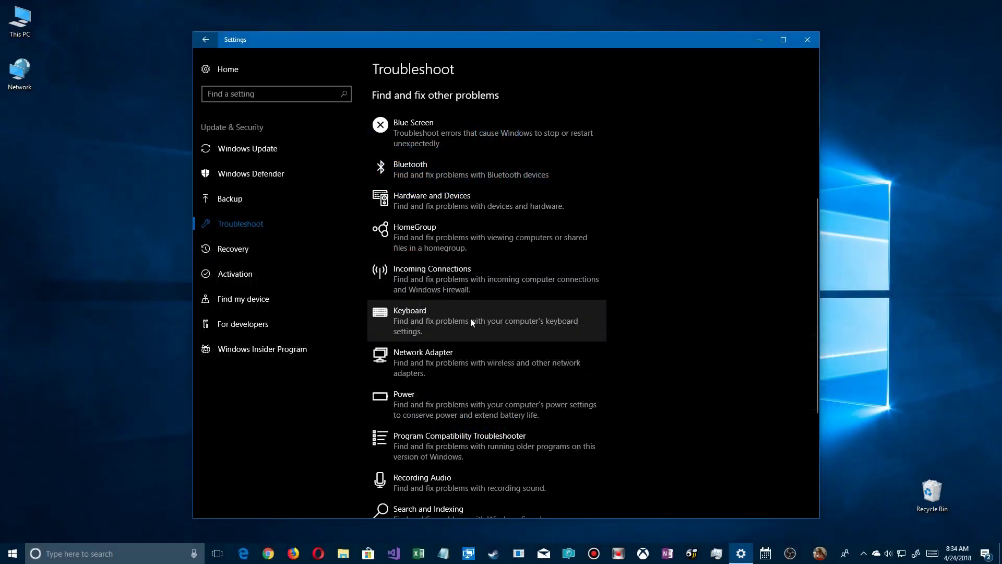
- Run the Keyboard troubleshooter, review its detailed report, and close the troubleshooter
left_click(407, 318)
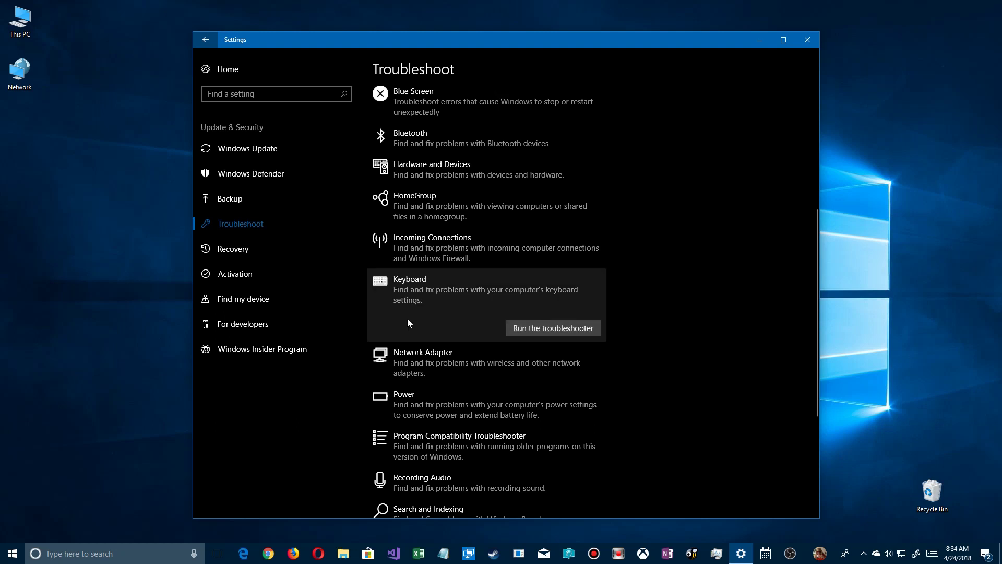
left_click(553, 329)
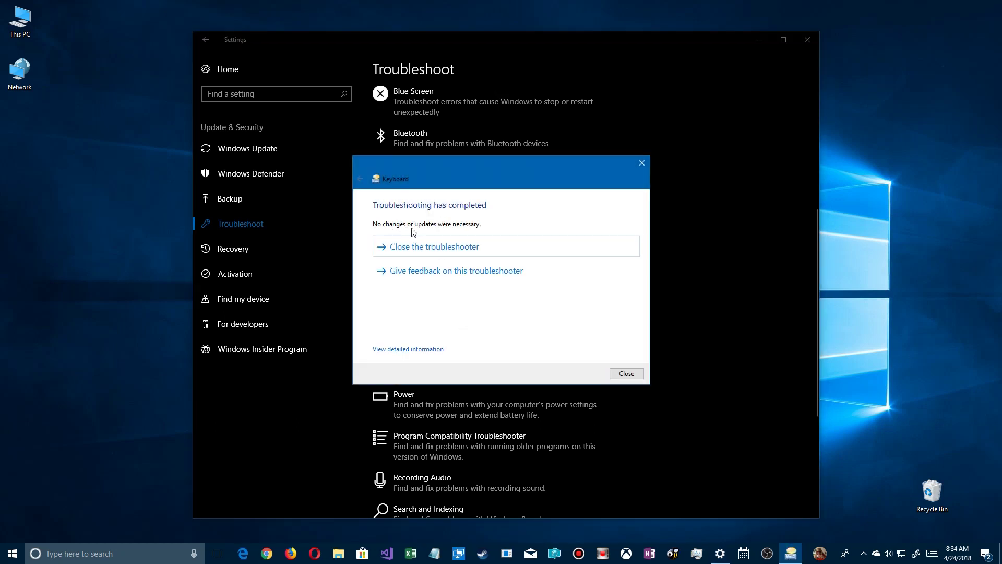
left_click(408, 349)
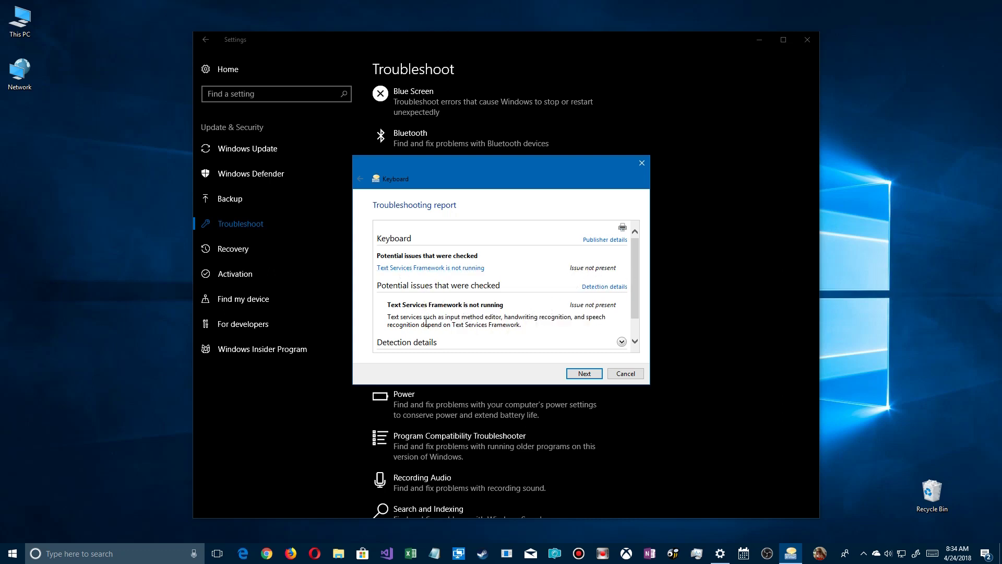
left_click(584, 373)
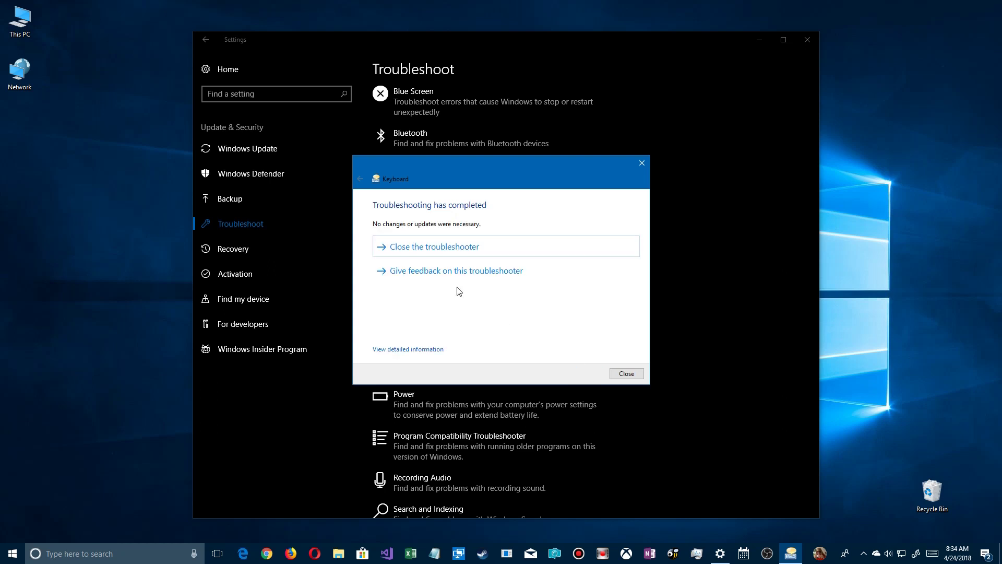
left_click(431, 253)
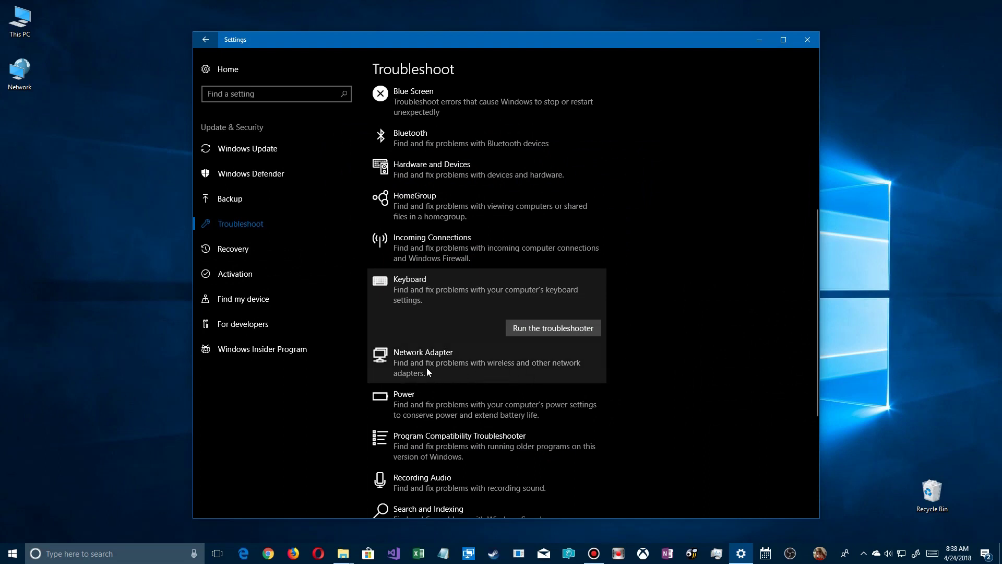
- Run the Network Adapter troubleshooter on all network adapters
left_click(444, 359)
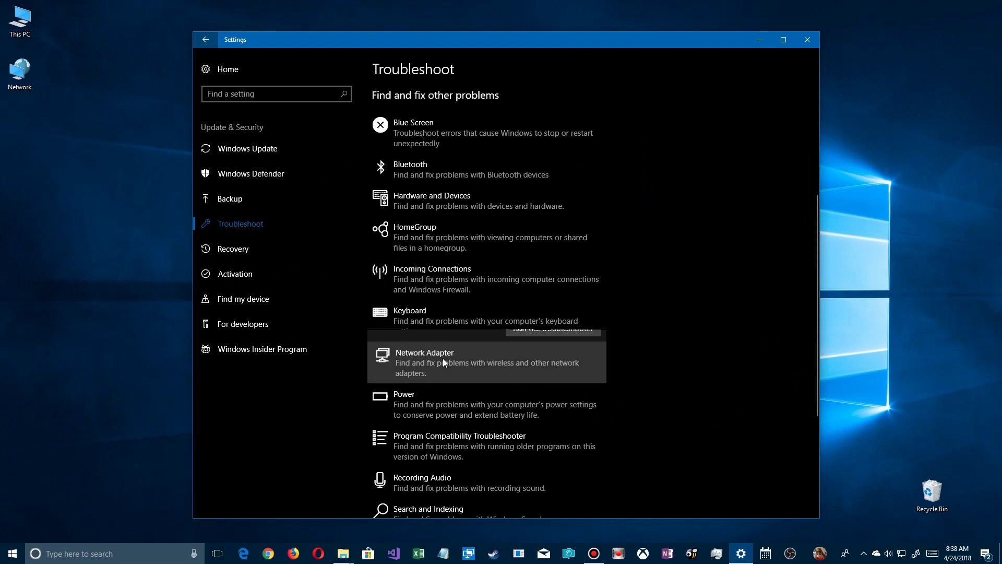
left_click(554, 402)
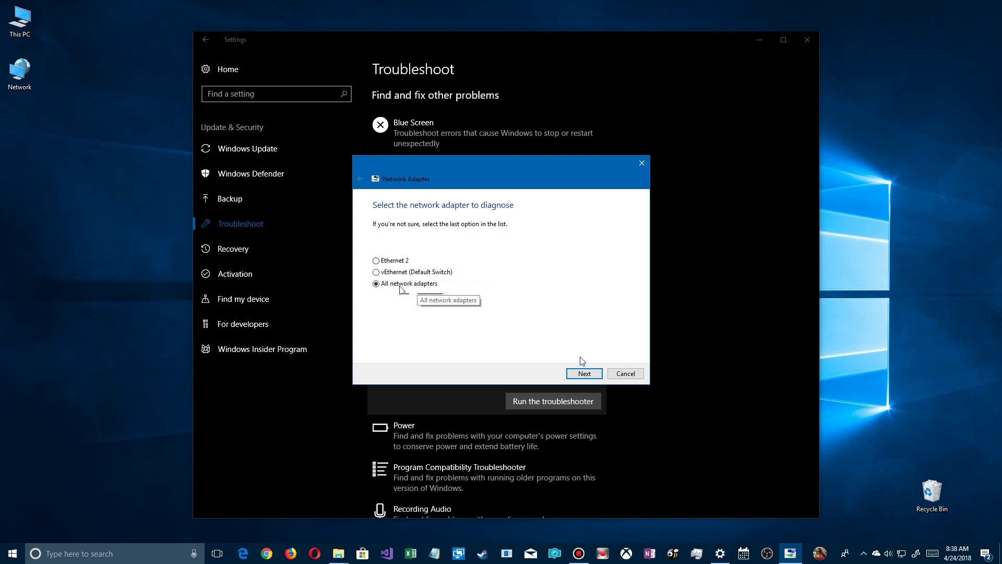
left_click(583, 374)
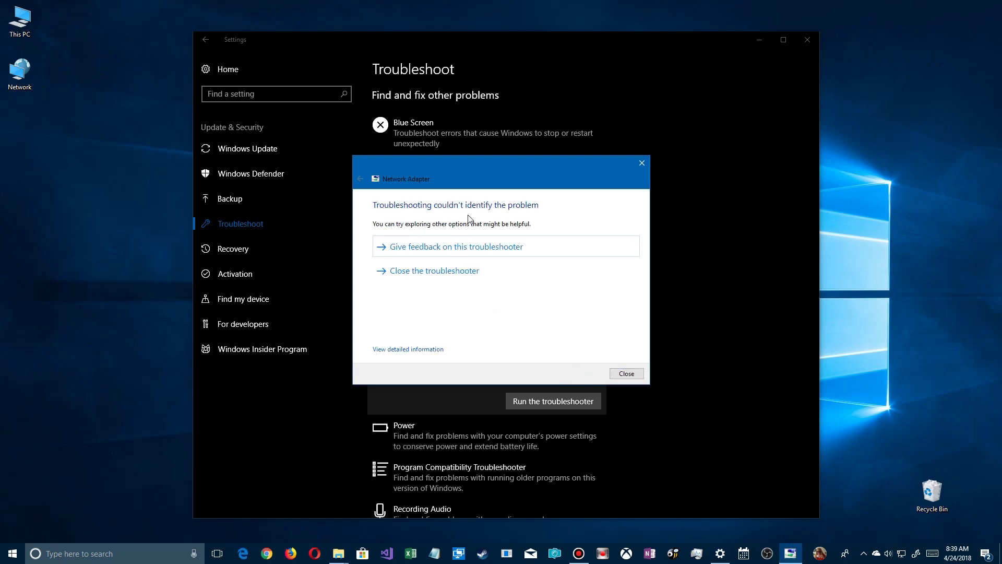
- Review the detection details for both adapters and the logs in the Network Adapter report, and close the troubleshooter
left_click(420, 350)
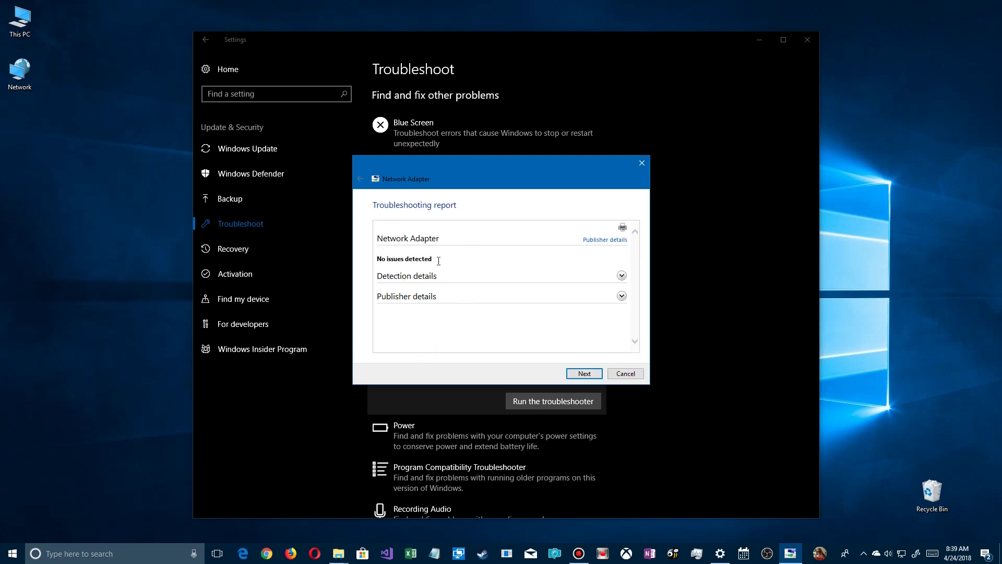
left_click(621, 276)
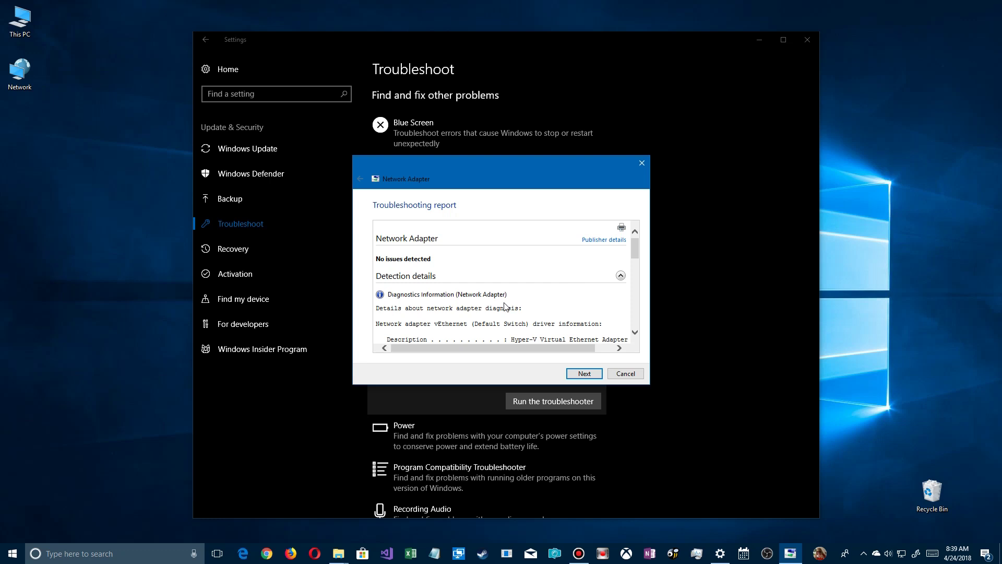
left_click_drag(406, 308, 554, 311)
left_click(635, 333)
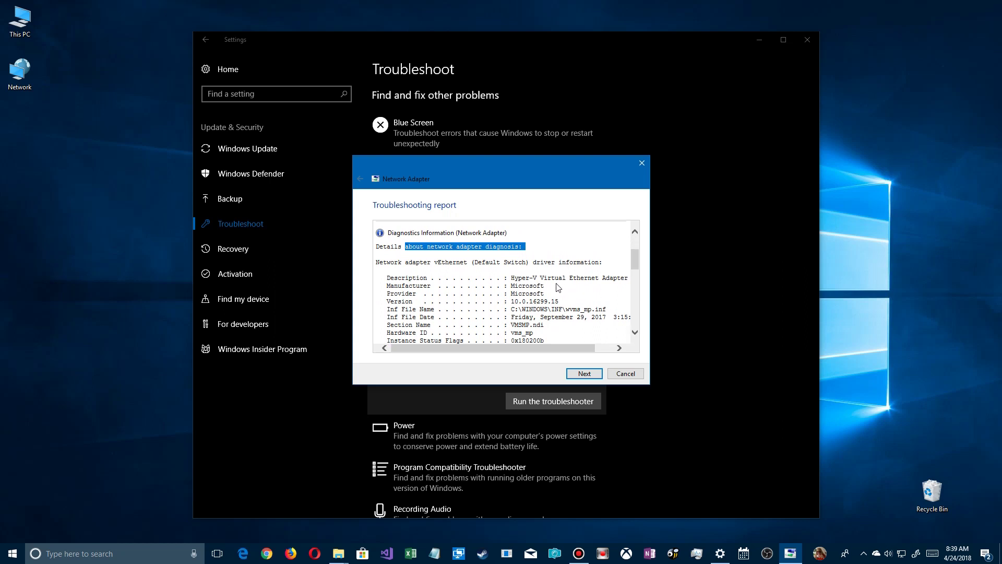
left_click_drag(542, 281, 633, 285)
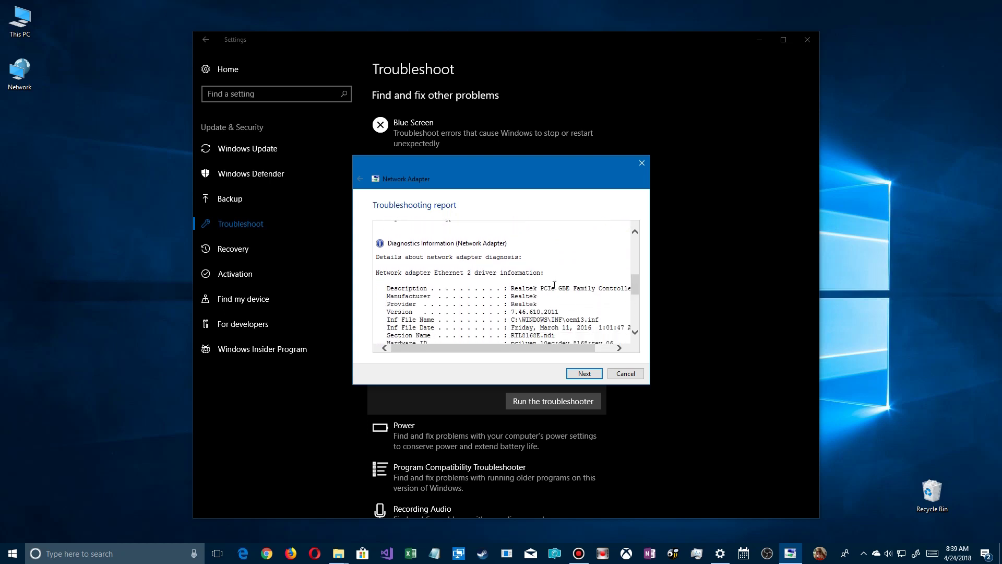
left_click_drag(500, 295, 552, 293)
left_click_drag(635, 287, 636, 316)
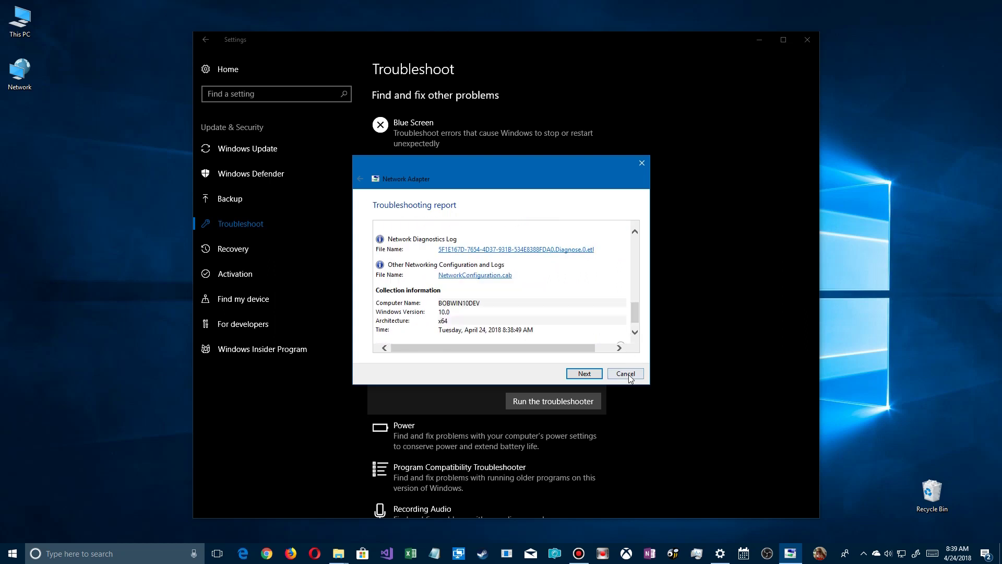
left_click(585, 374)
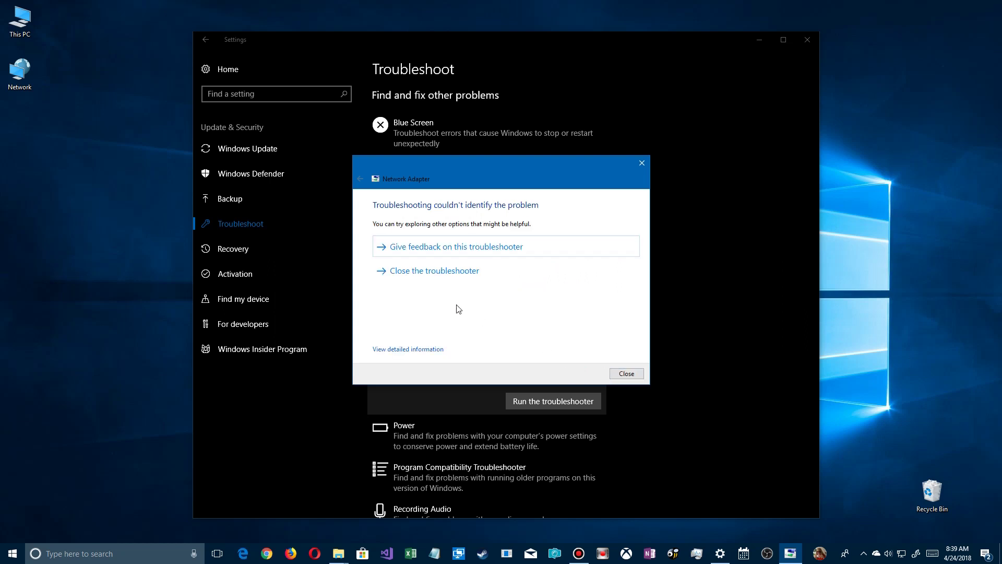
left_click(438, 272)
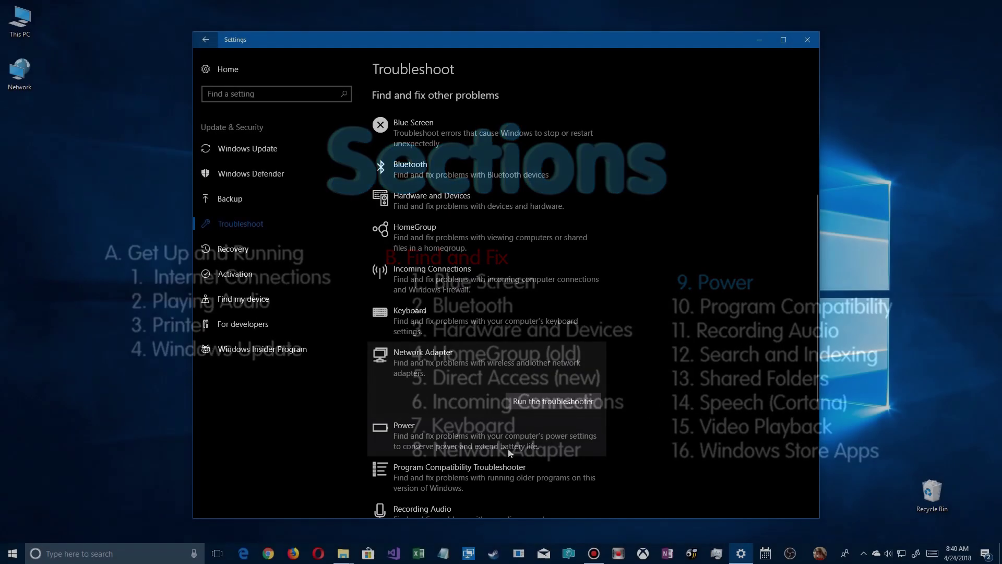
- Run the Power troubleshooter and review the sleep fixes, potential issues and issue descriptions in its detailed report
left_click(465, 437)
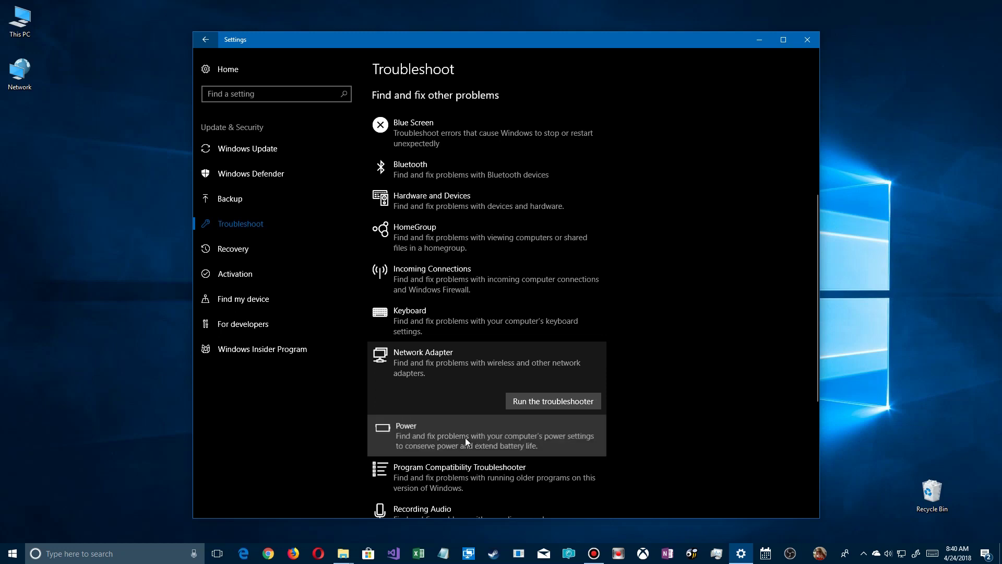
left_click(534, 442)
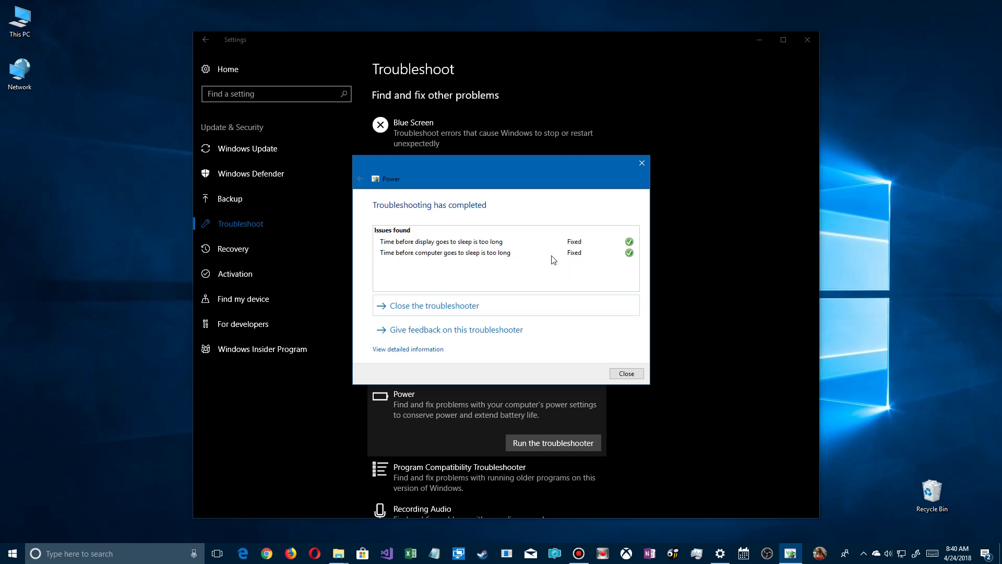
left_click(412, 349)
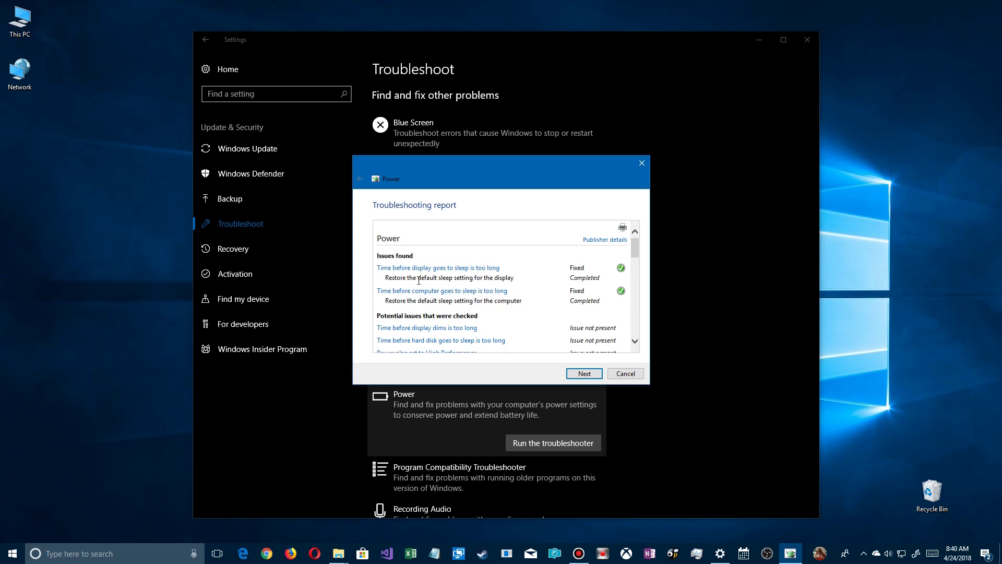
left_click_drag(486, 277, 515, 278)
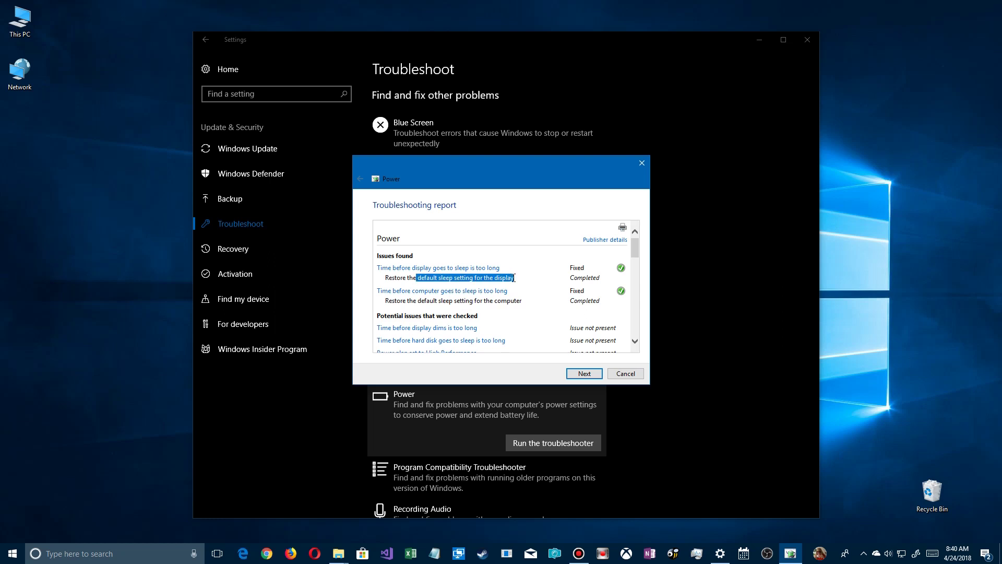
left_click_drag(391, 303, 536, 303)
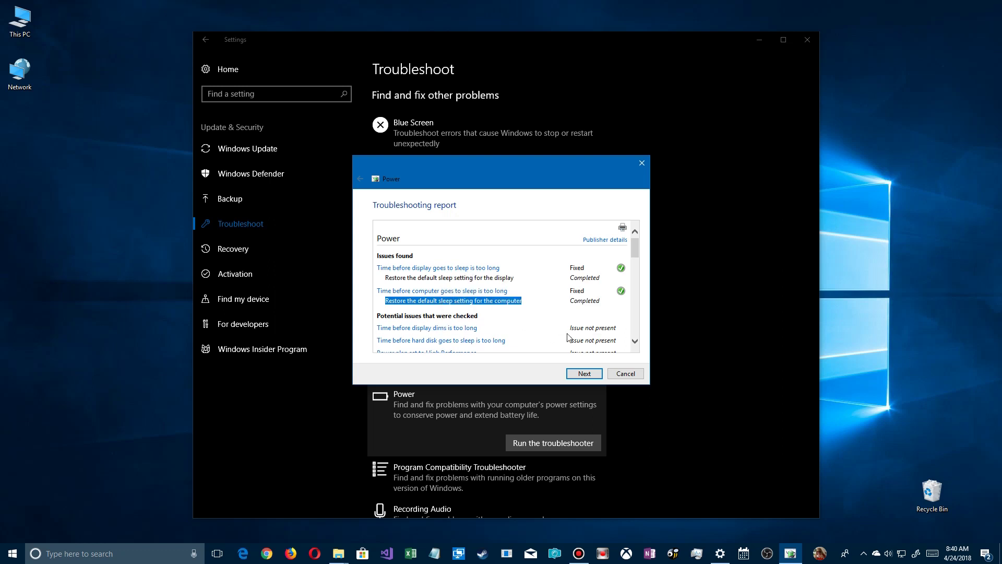
scroll(634, 343, "down", 3)
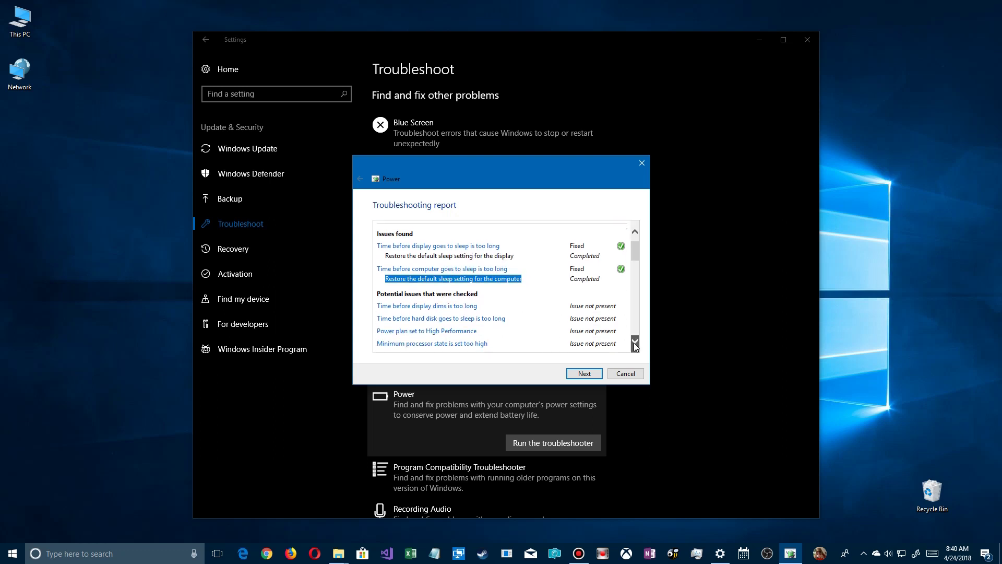
left_click(634, 342)
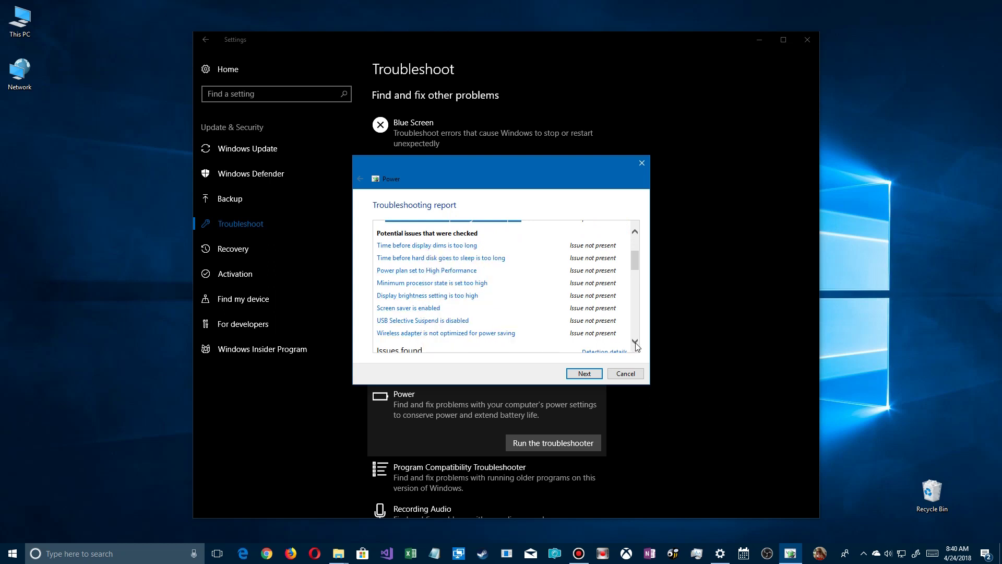
scroll(635, 341, "down", 3)
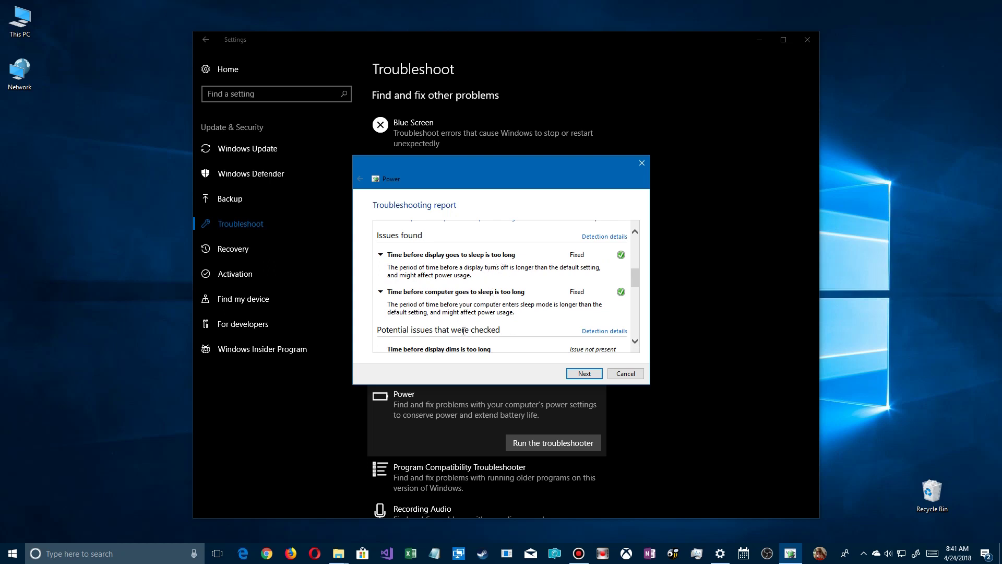
scroll(635, 343, "down", 4)
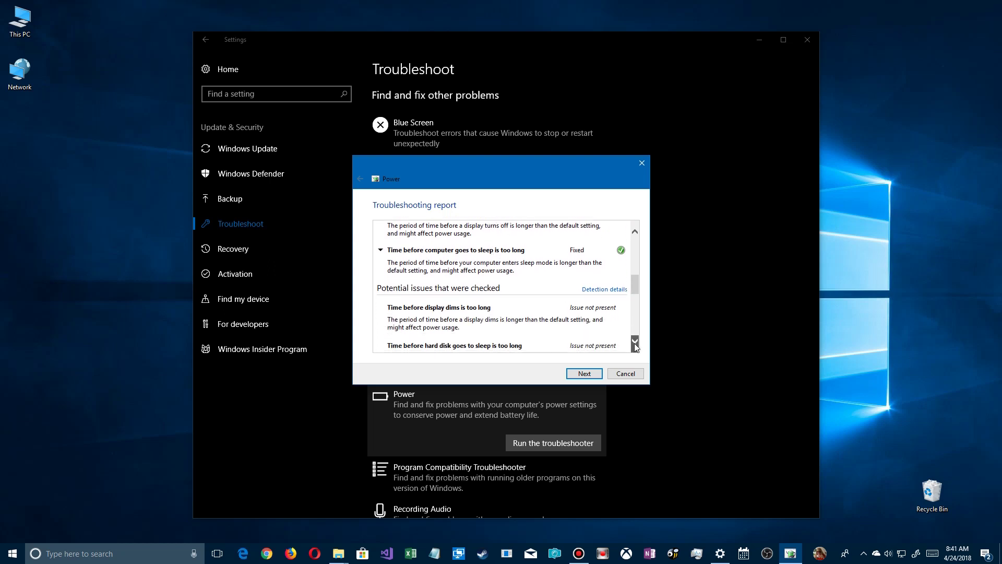
left_click(584, 374)
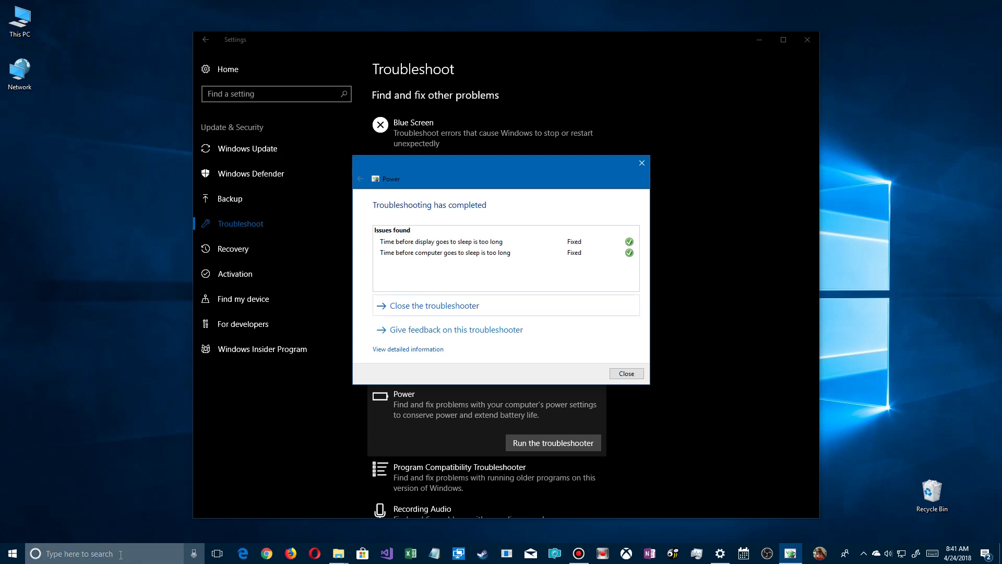
- In the Power & sleep settings, set the plugged-in screen turn-off time to 30 minutes and PC sleep to Never
left_click(204, 41)
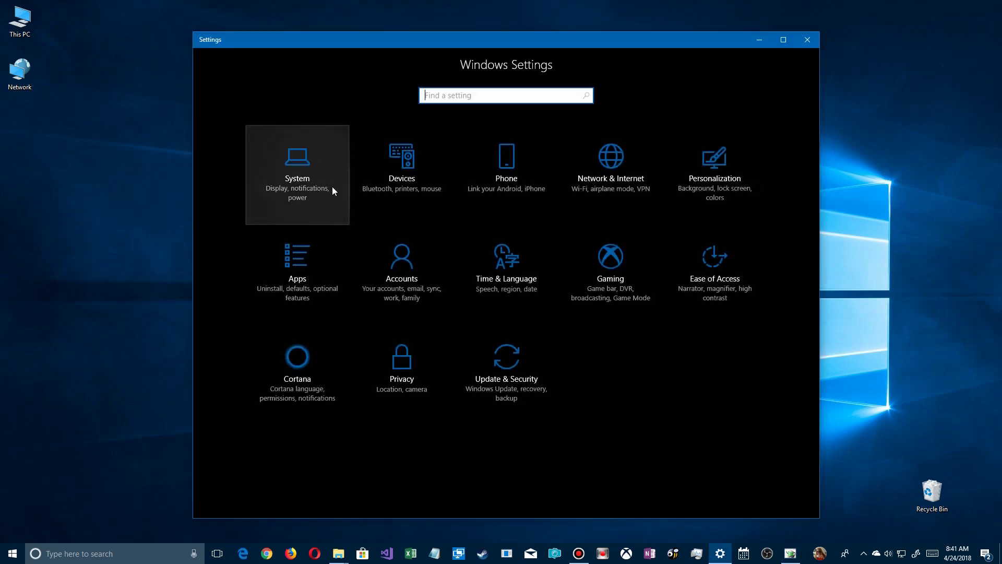
left_click(333, 191)
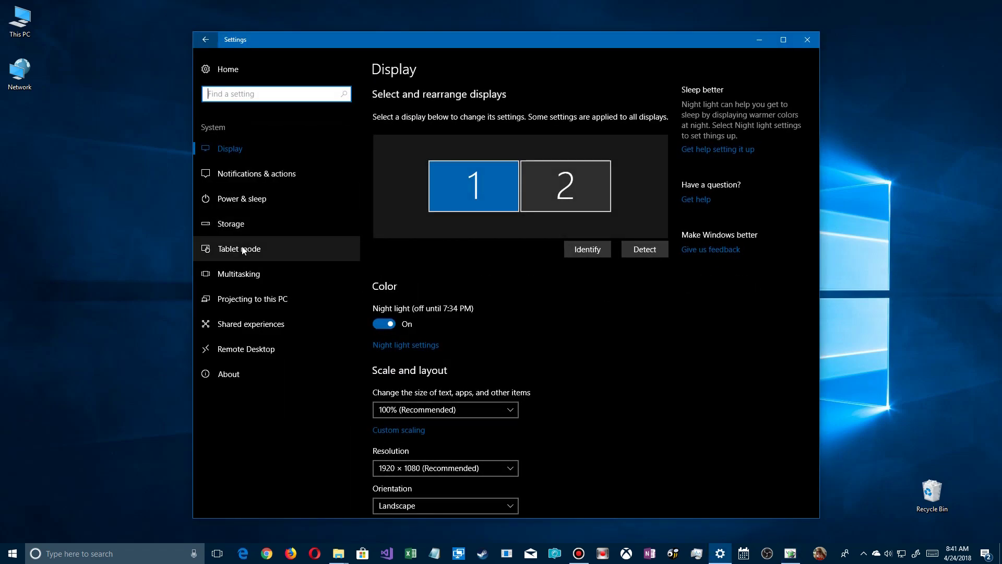
left_click(236, 202)
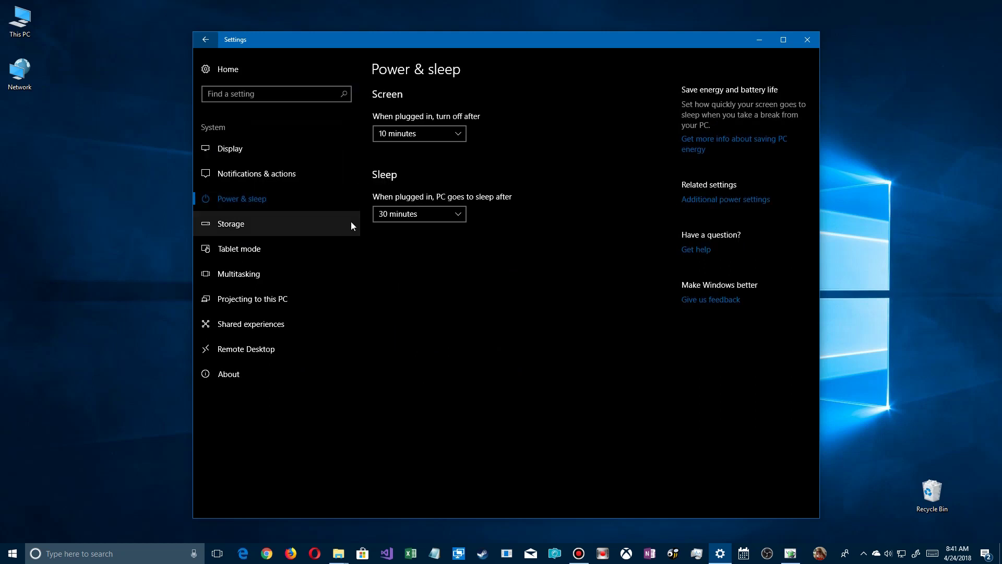
left_click(396, 134)
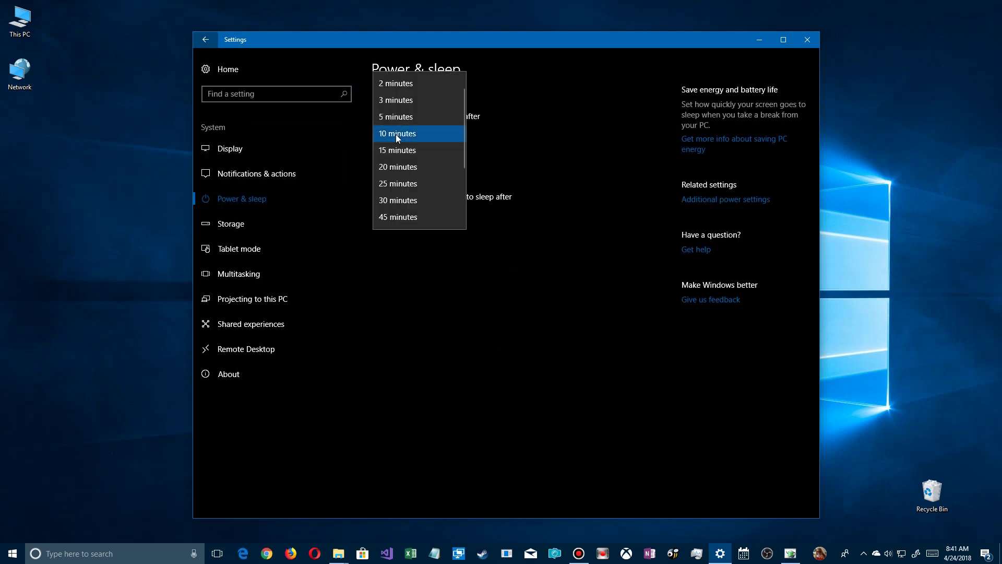
left_click(396, 200)
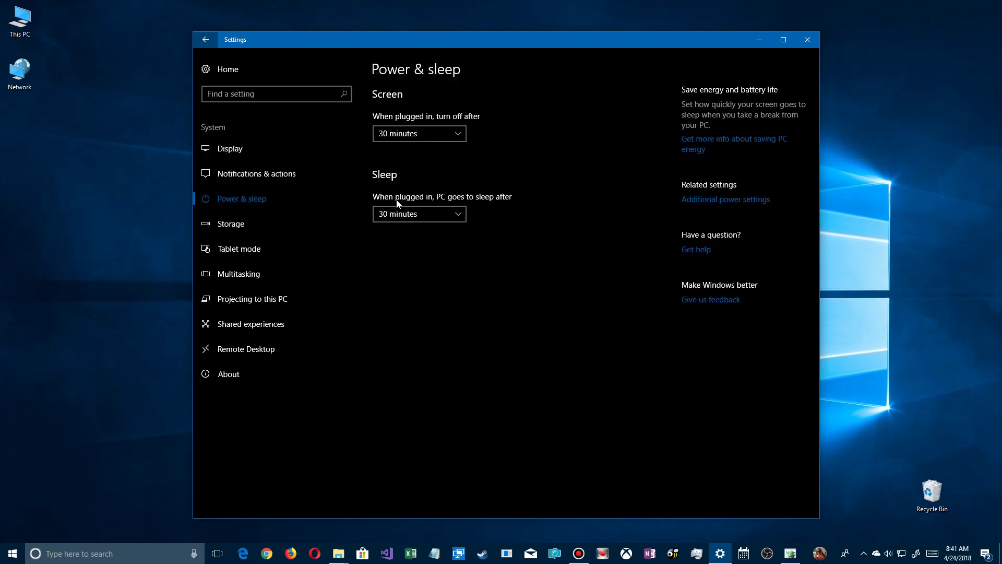
left_click(401, 215)
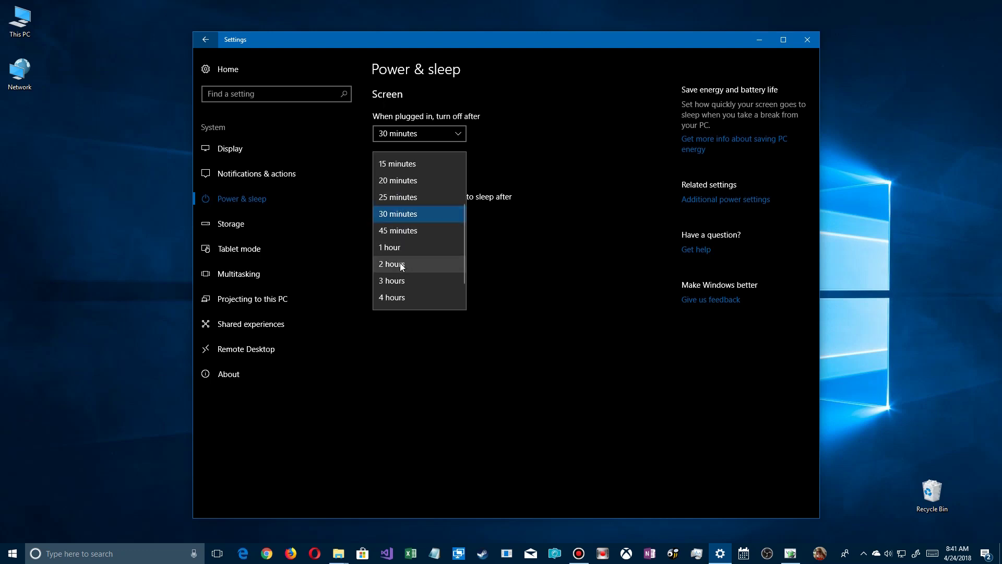
scroll(399, 287, "down", 1)
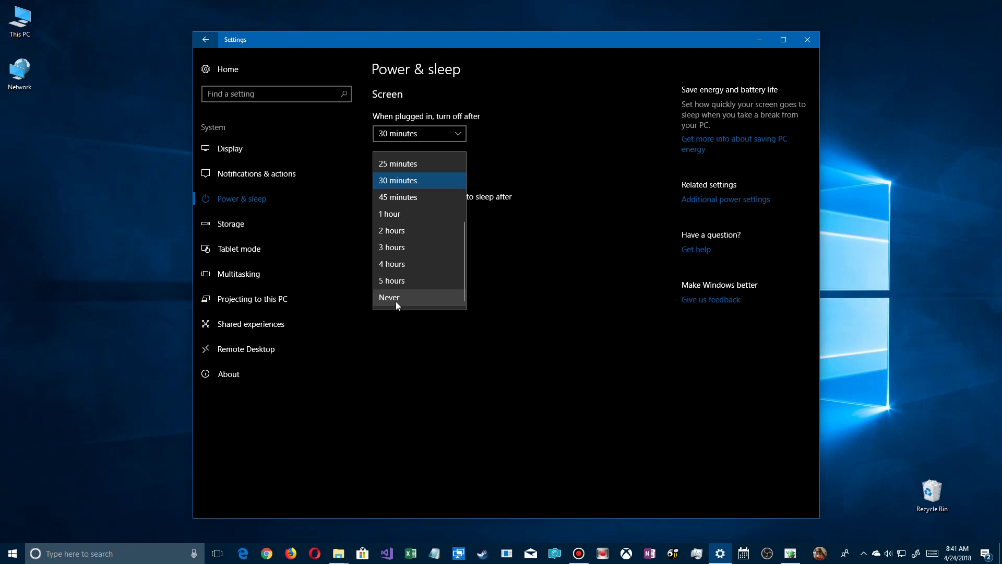
left_click(396, 303)
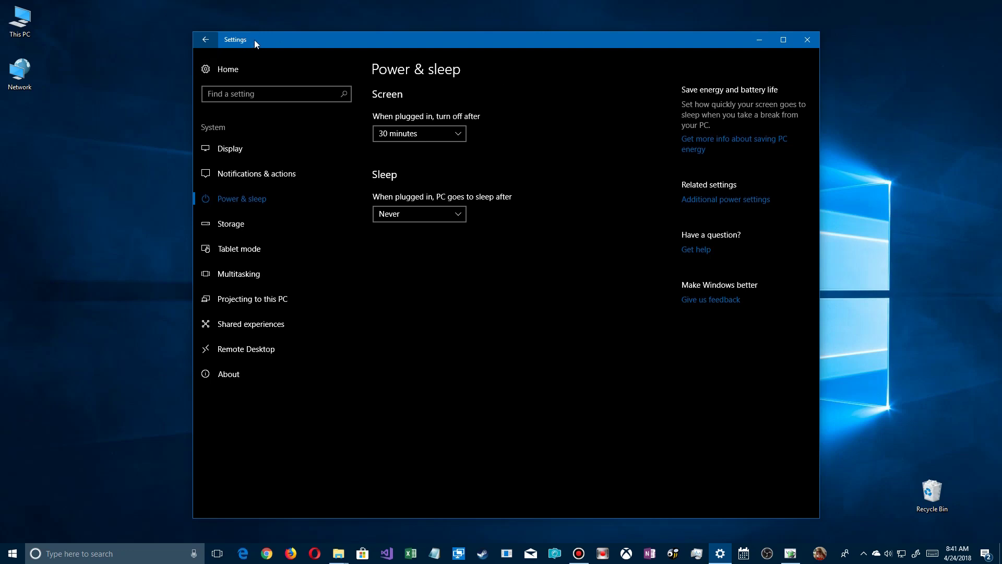
- Return to the Troubleshoot page under Update & Security and close the completed Power troubleshooter
left_click(206, 40)
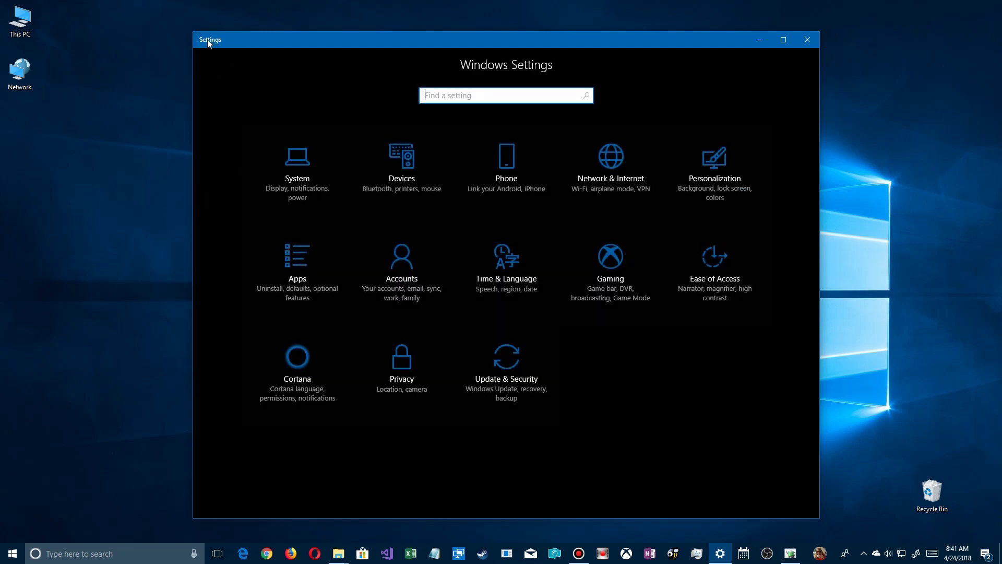
left_click(510, 383)
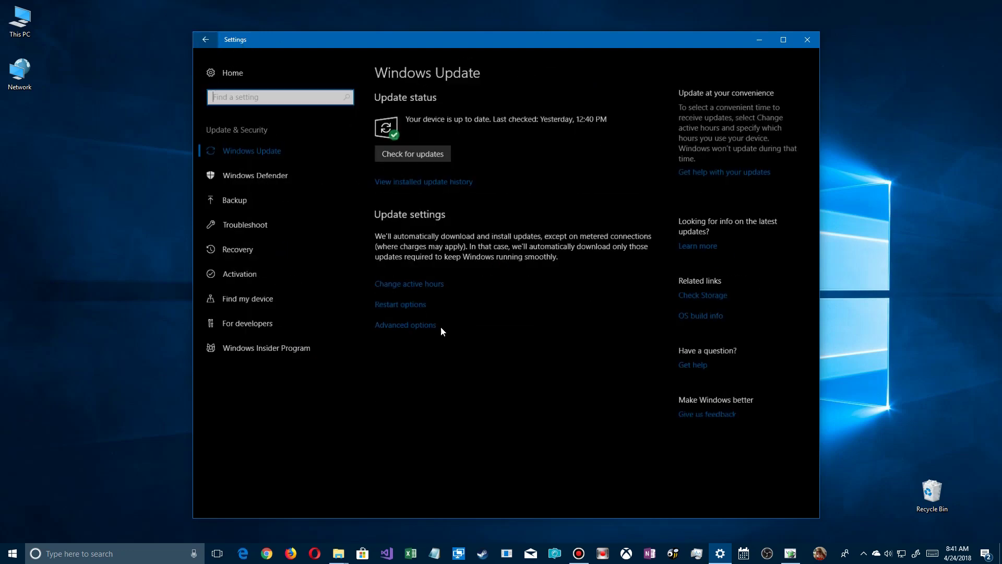
left_click(232, 223)
scroll(563, 321, "down", 7)
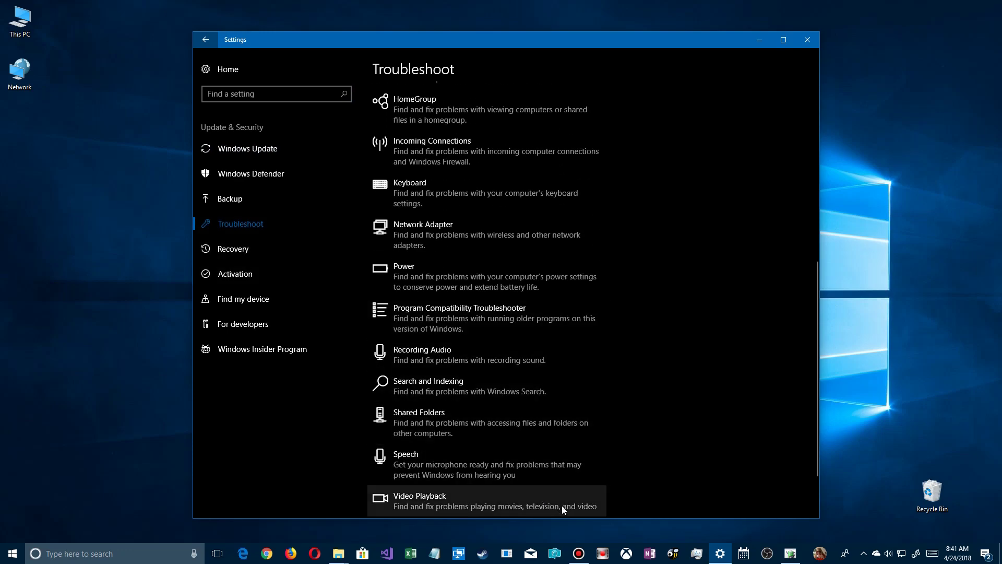
left_click(791, 553)
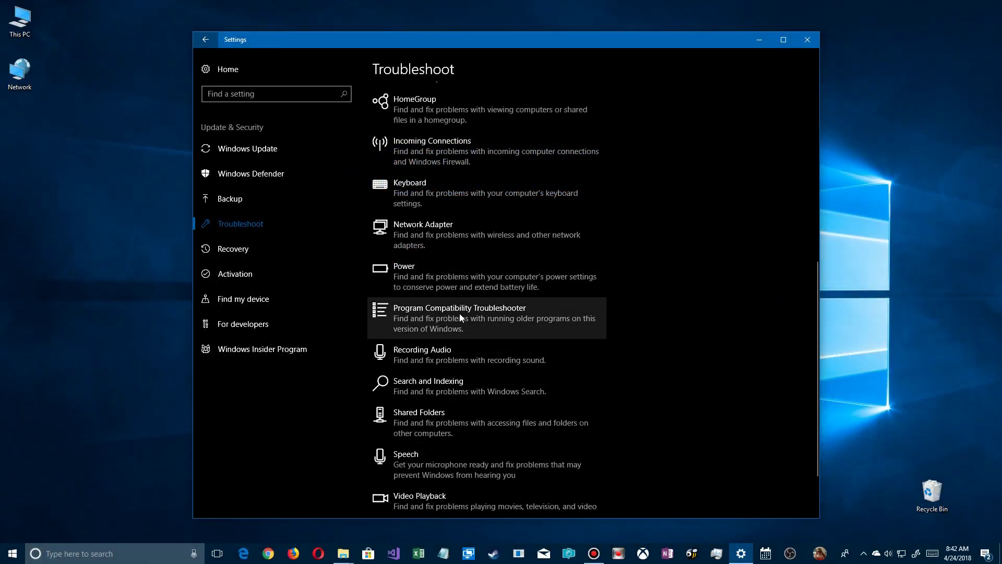
- Run the Program Compatibility Troubleshooter
left_click(495, 313)
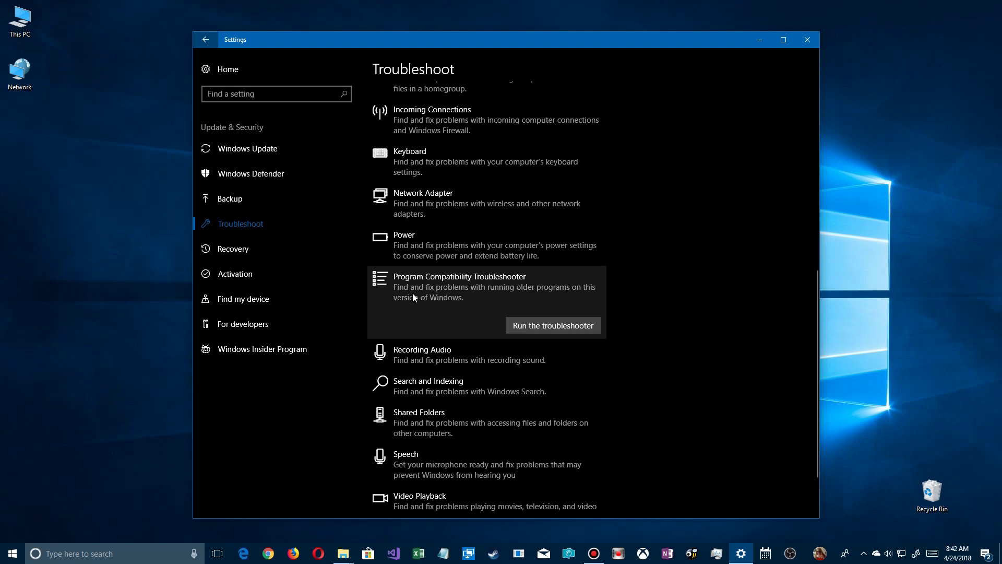
left_click(549, 324)
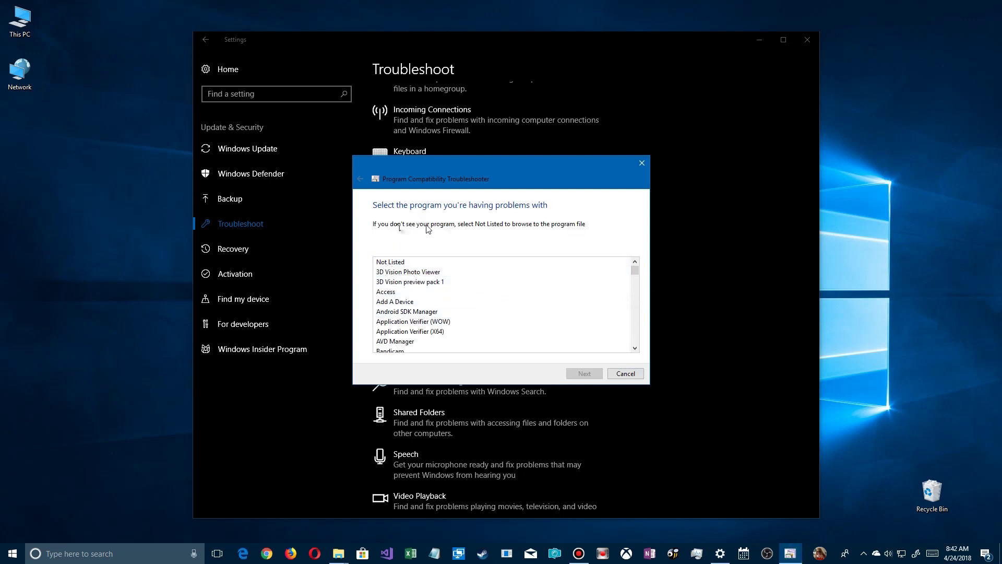
- Look through the troubleshooter's list of installed programs for candidates with compatibility problems
scroll(399, 310, "down", 8)
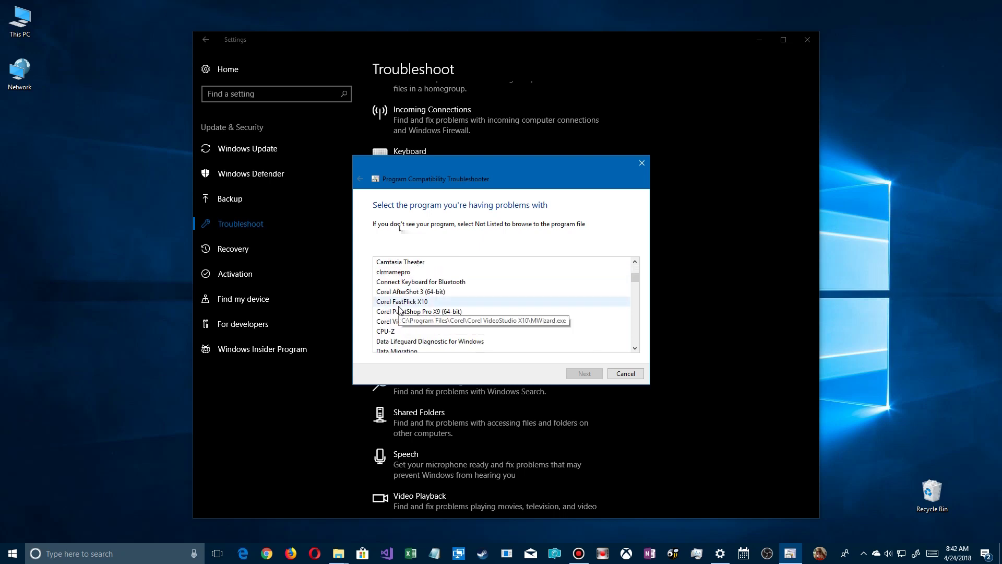
scroll(396, 308, "down", 5)
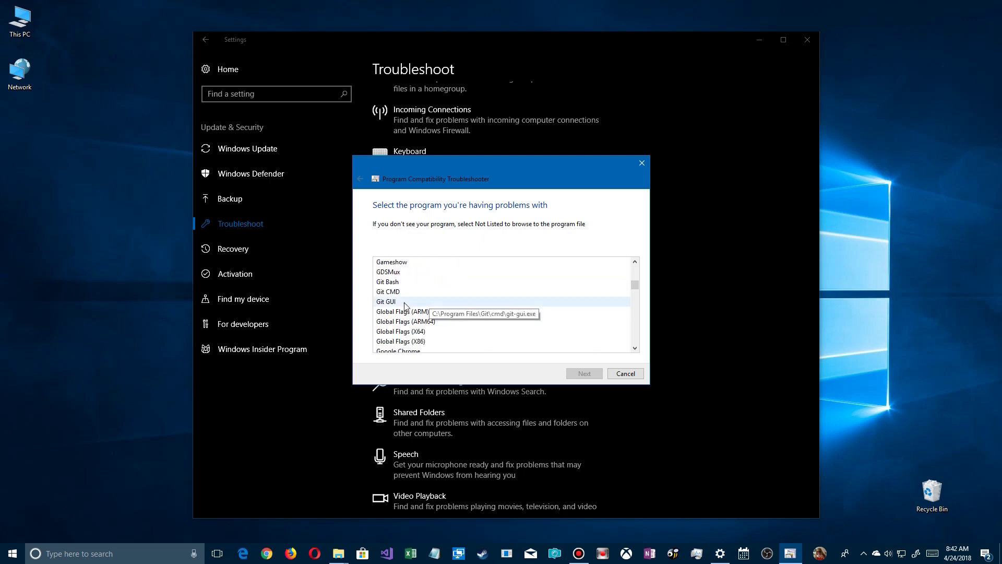
scroll(485, 306, "down", 5)
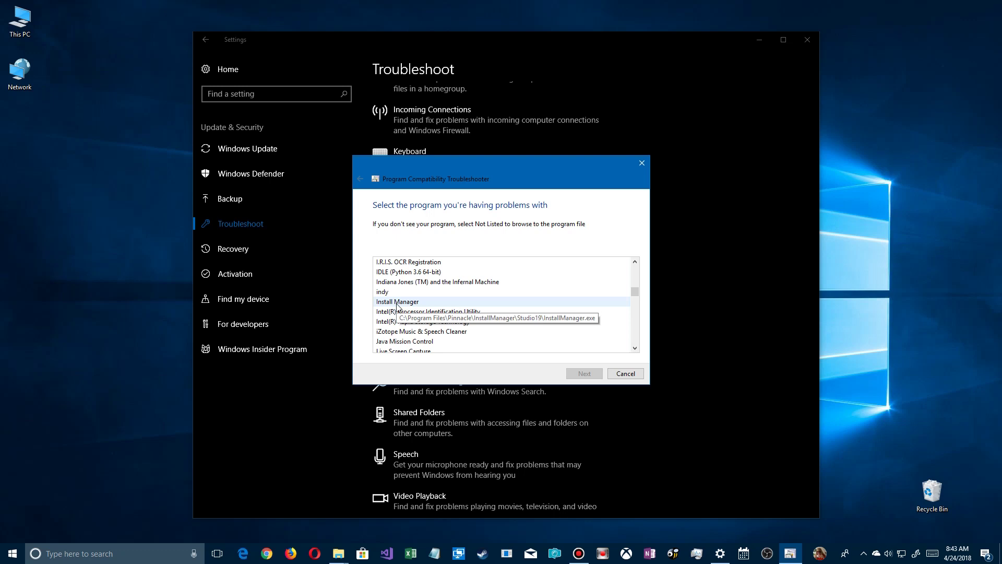
scroll(490, 308, "down", 7)
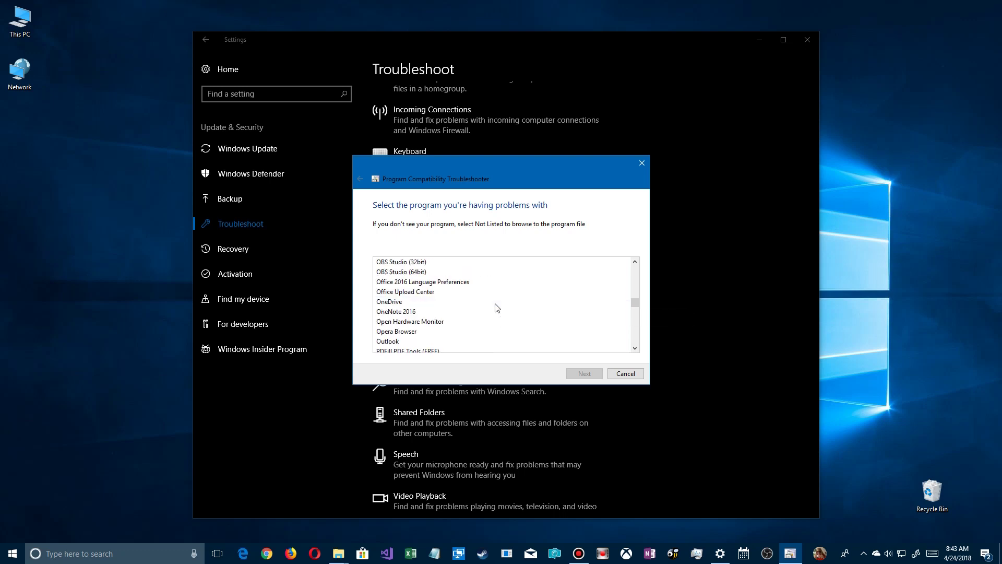
scroll(466, 307, "up", 10)
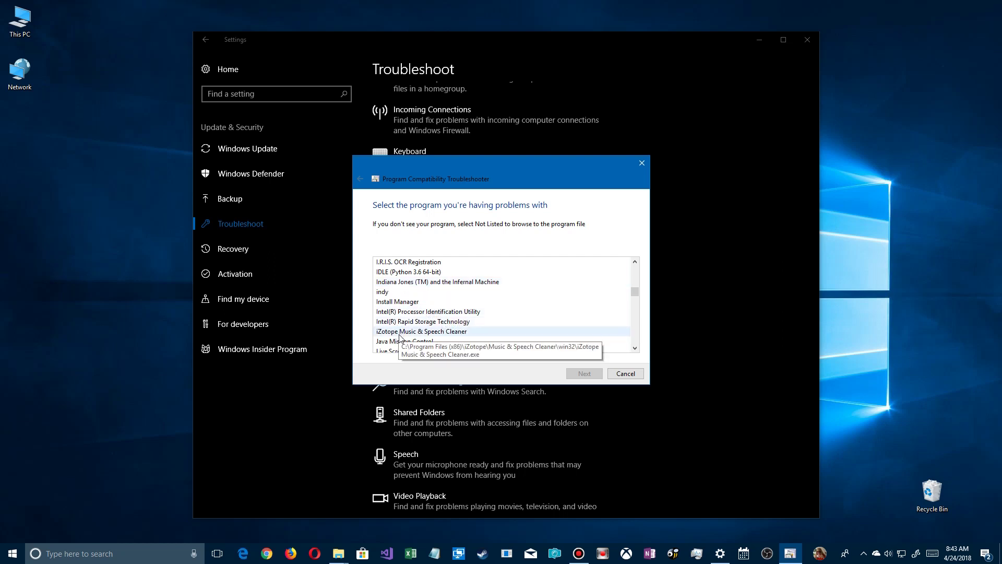
scroll(430, 327, "up", 15)
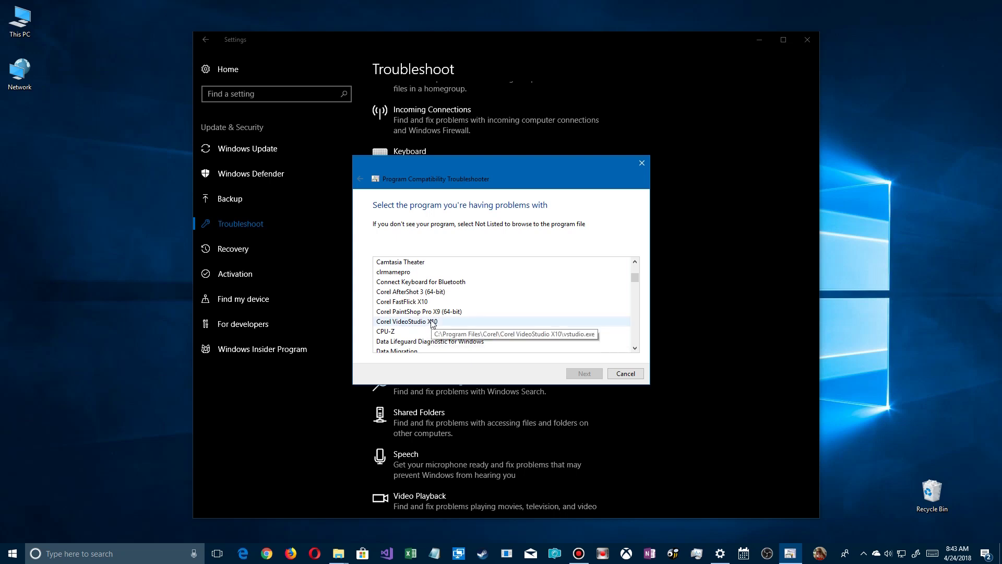
scroll(432, 324, "down", 3)
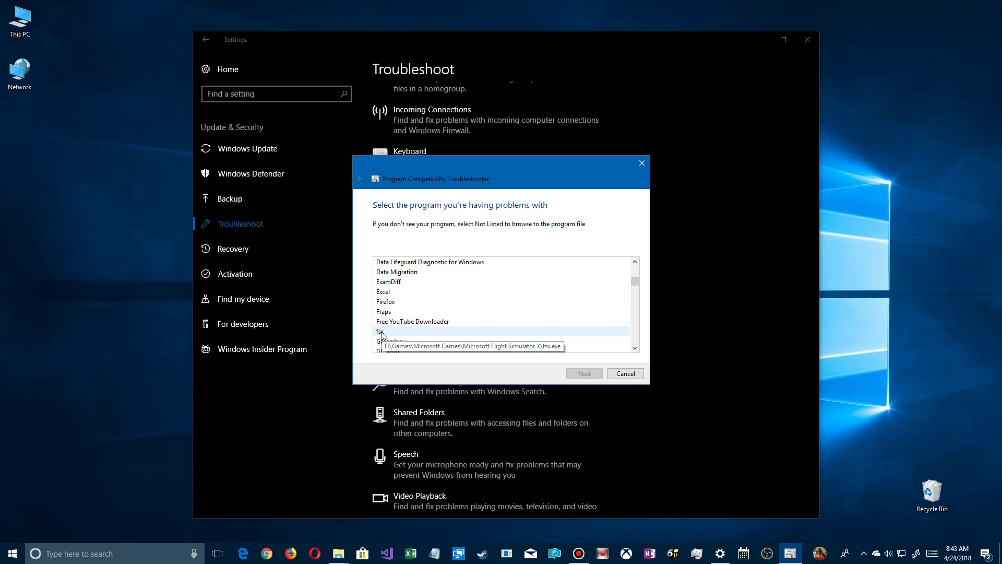
scroll(477, 326, "down", 12)
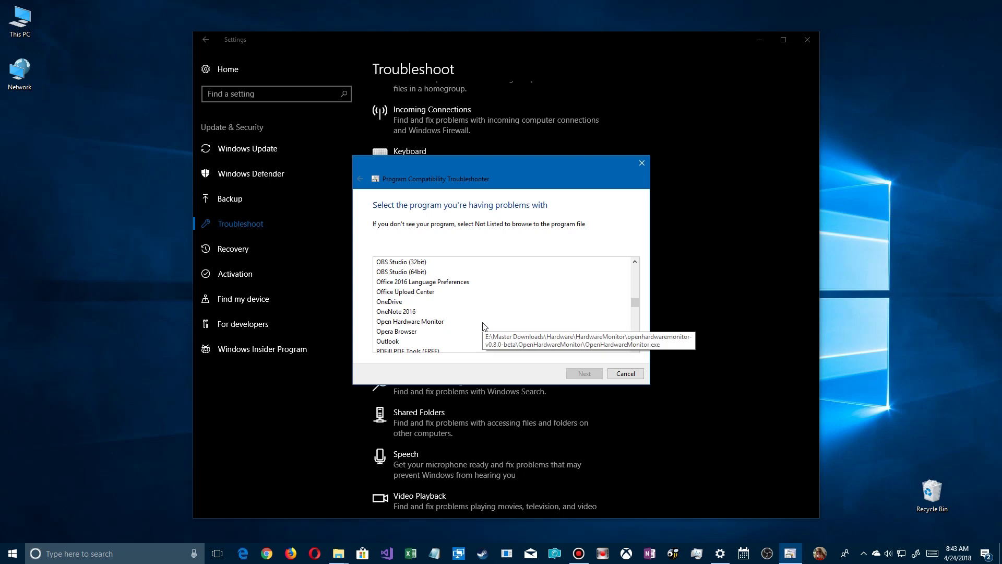
scroll(482, 327, "down", 3)
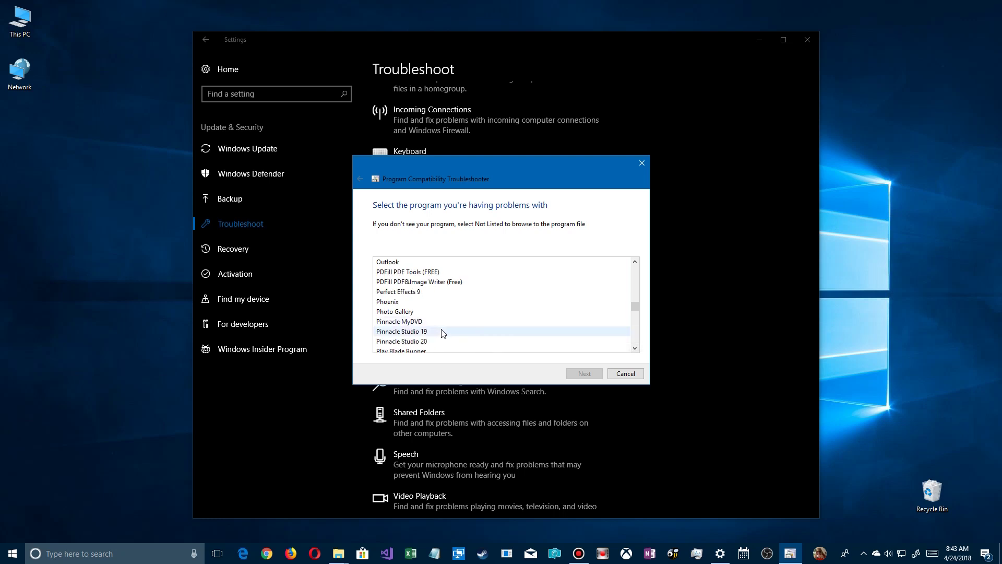
scroll(443, 333, "down", 10)
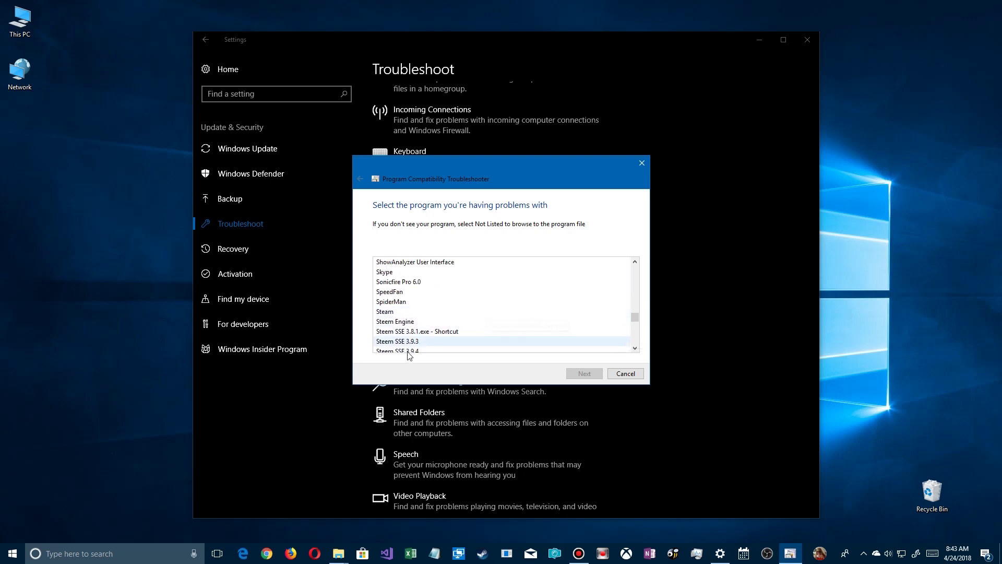
scroll(469, 329, "down", 10)
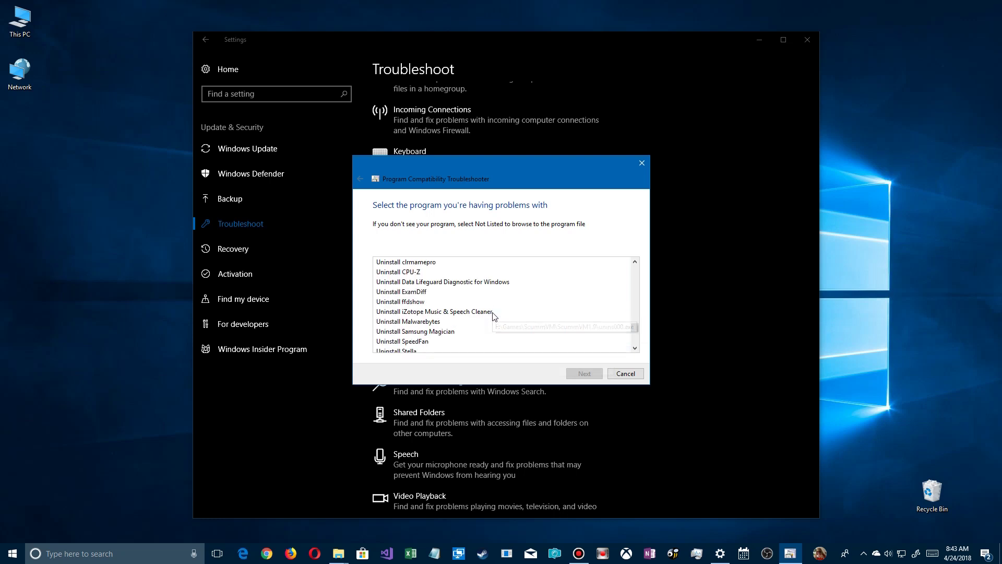
scroll(495, 315, "up", 4)
scroll(494, 316, "up", 6)
scroll(508, 318, "down", 3)
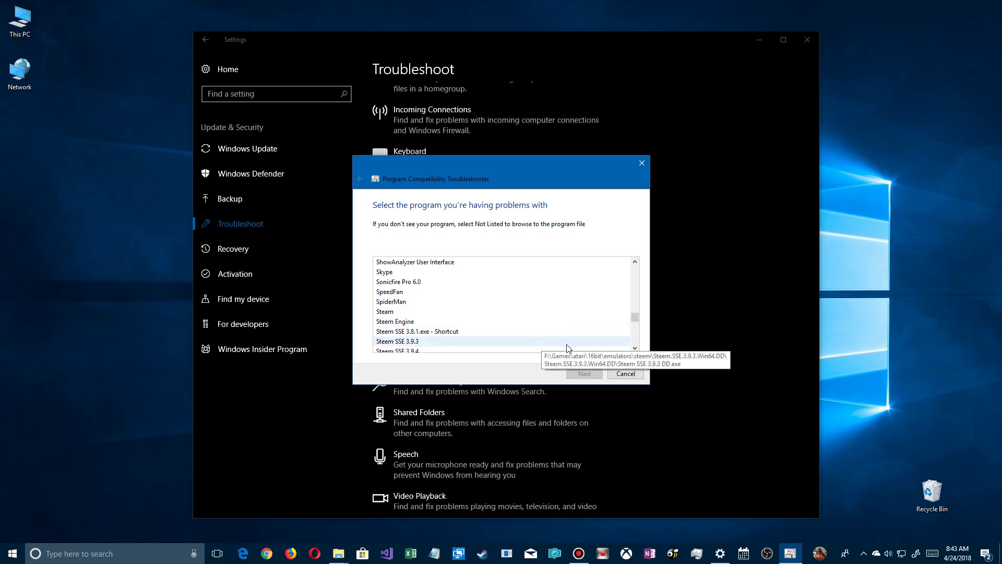
- Choose Not Listed as the problem program and start browsing for its executable file
left_click_drag(635, 317, 636, 269)
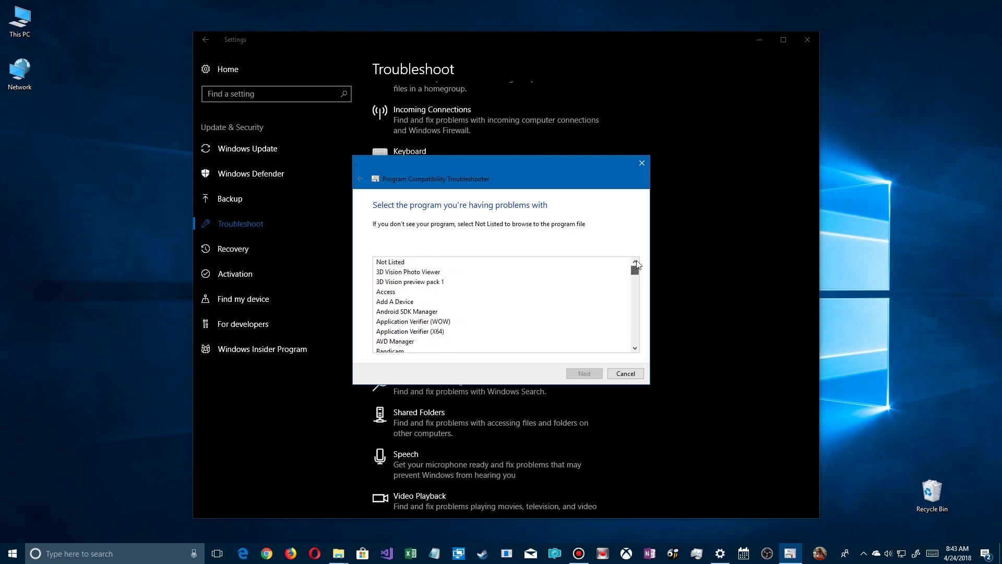
left_click(391, 264)
left_click(585, 372)
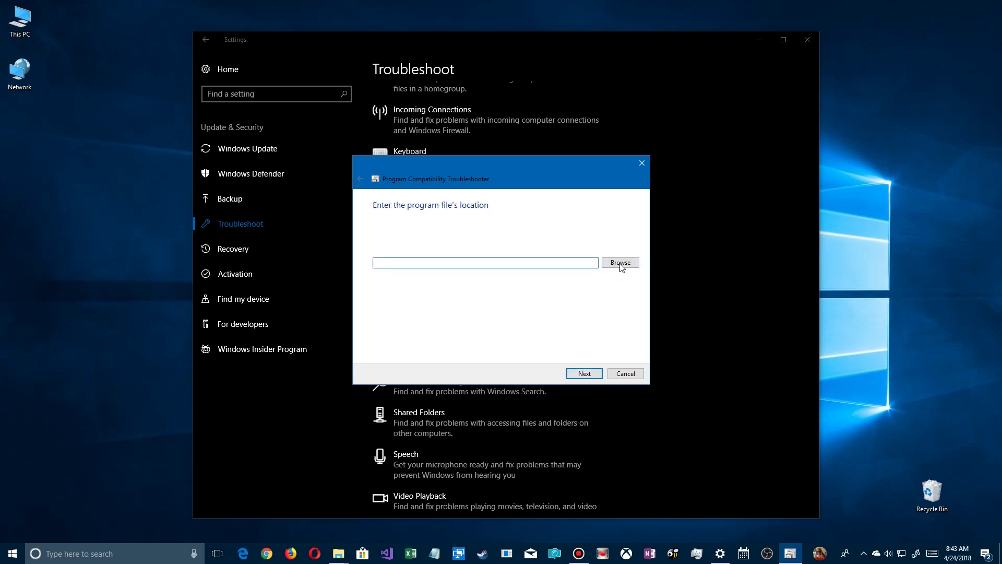
left_click(621, 262)
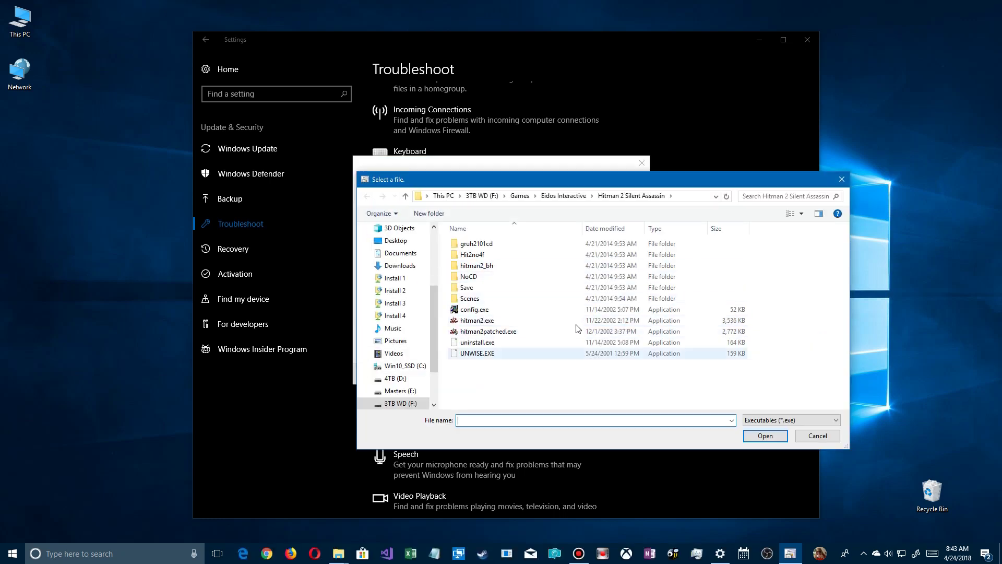
- Browse from the Games folder through Steam, steamapps and common to the Call of Juarez - Bound in Blood folder
left_click(519, 197)
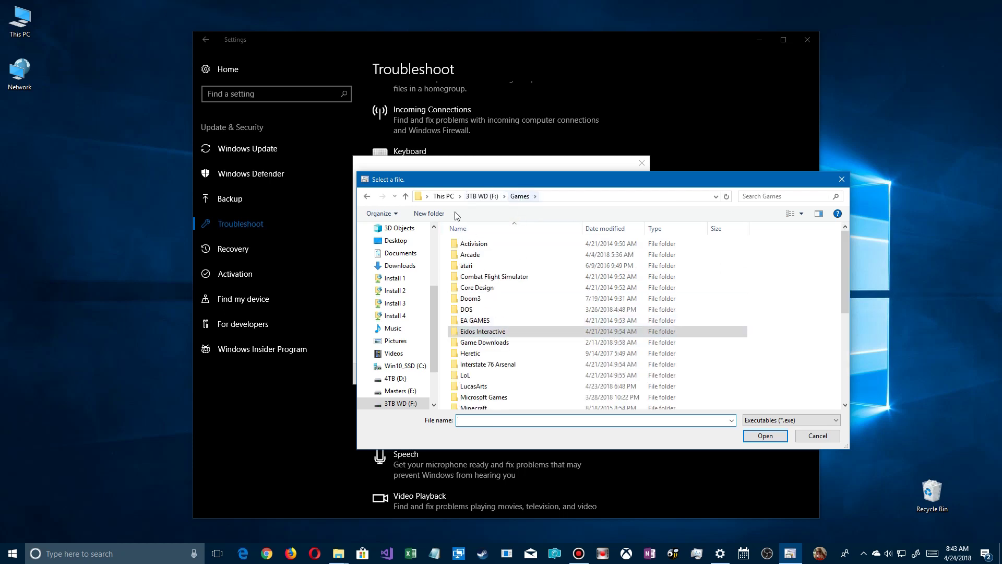
scroll(472, 349, "down", 6)
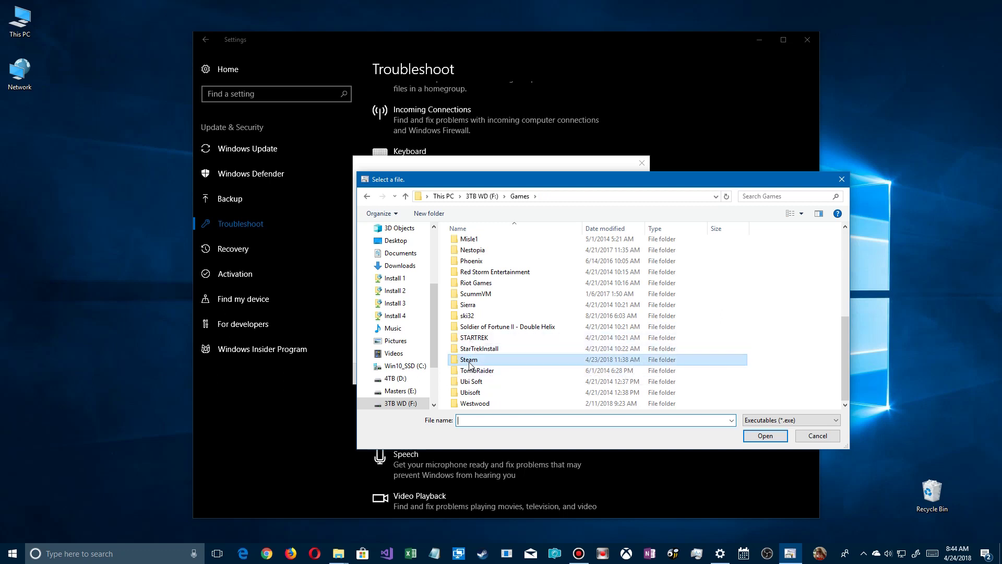
double_click(469, 359)
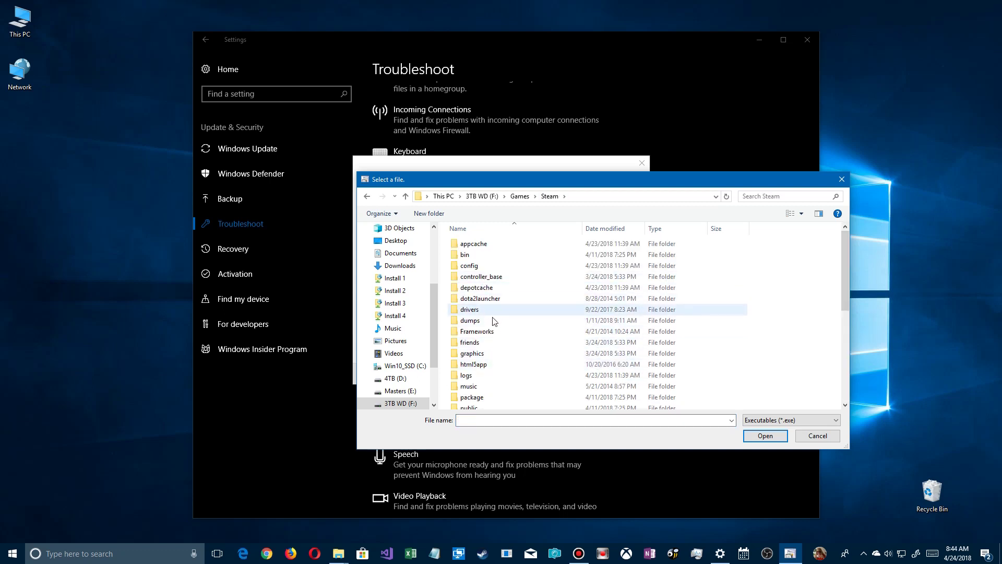
scroll(490, 316, "down", 5)
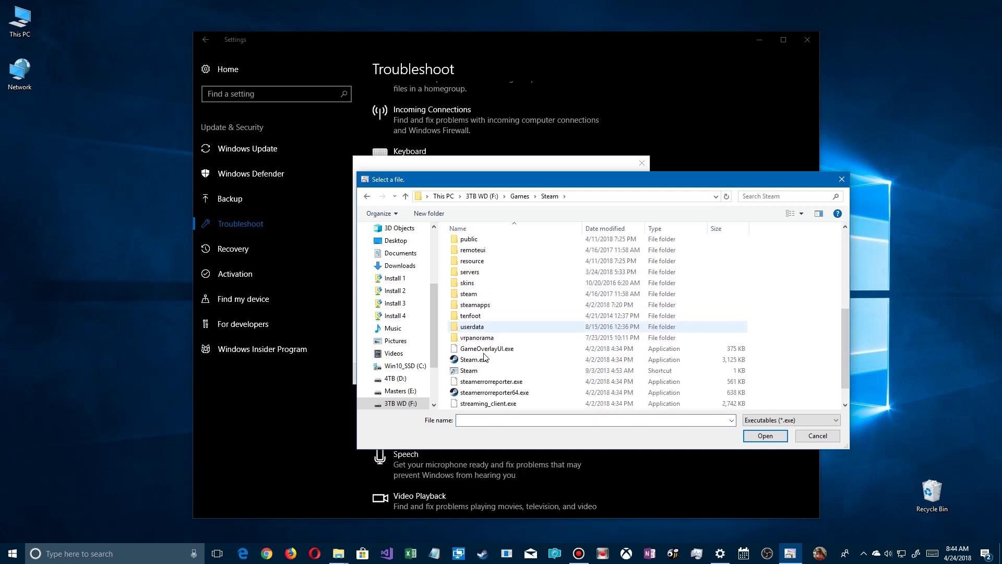
double_click(474, 305)
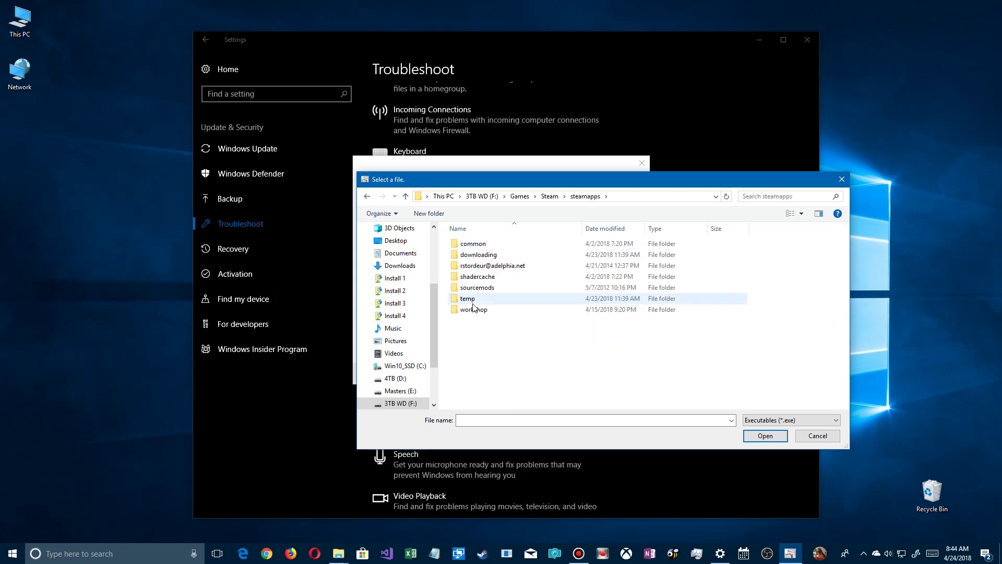
double_click(474, 245)
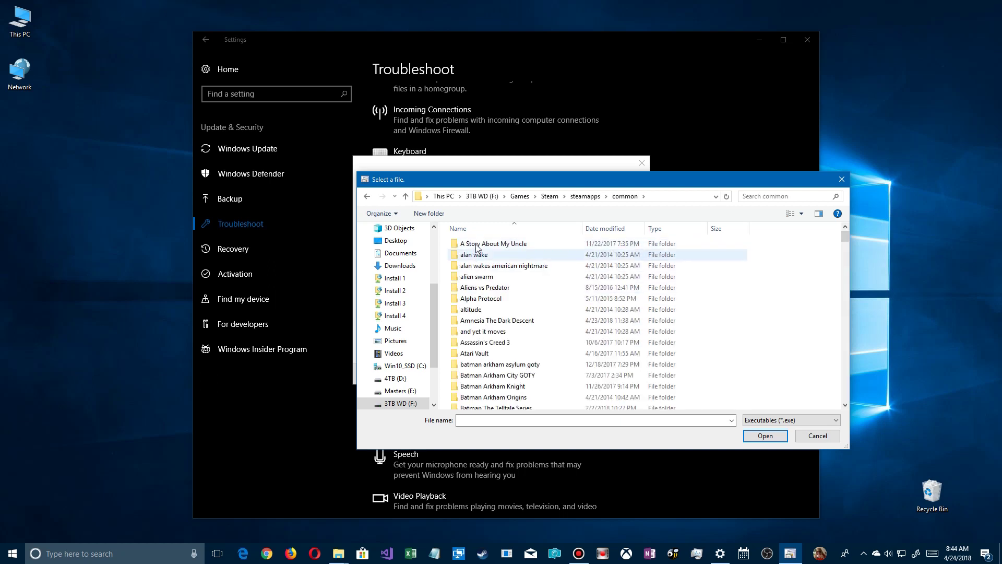
scroll(493, 396, "down", 2)
scroll(493, 396, "down", 3)
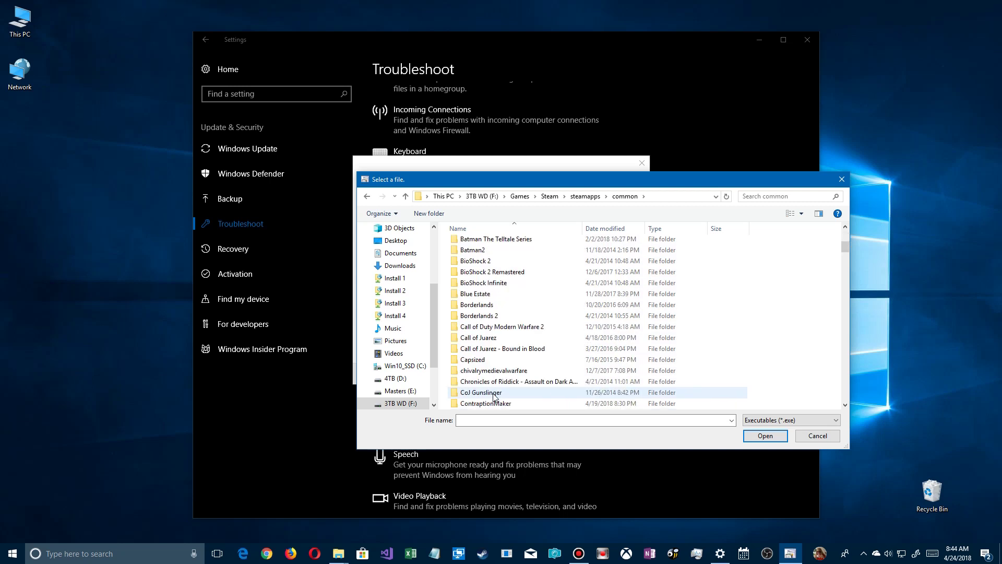
double_click(517, 350)
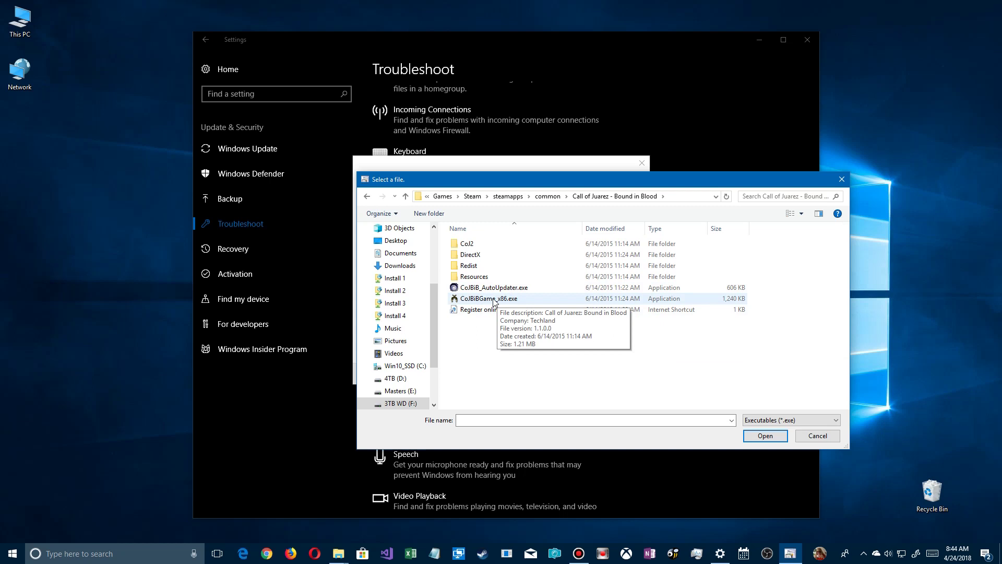
- View the compatibility settings in the properties of CoJBiBGame_x86.exe and close them without changes
left_click(493, 301)
right_click(493, 301)
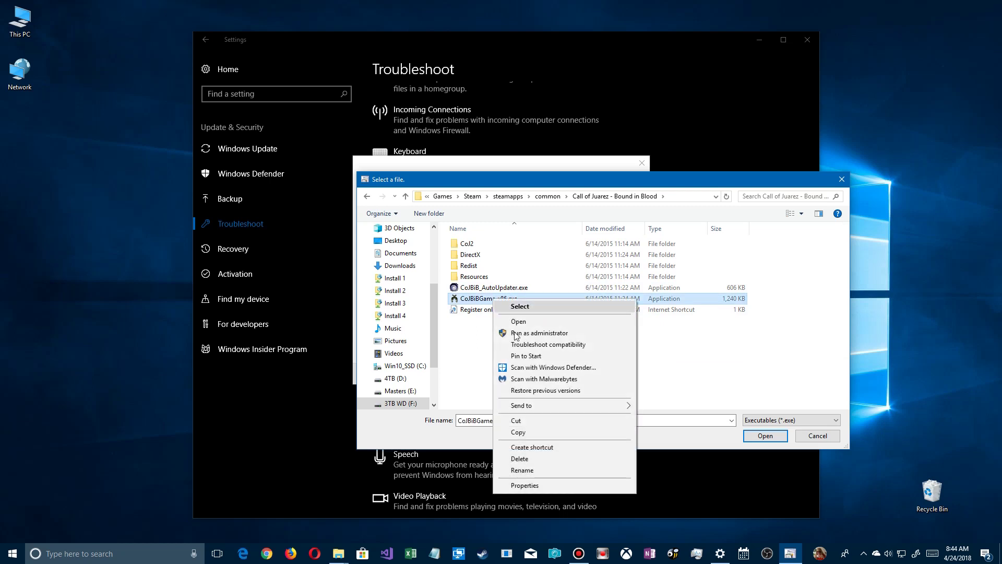
left_click(524, 485)
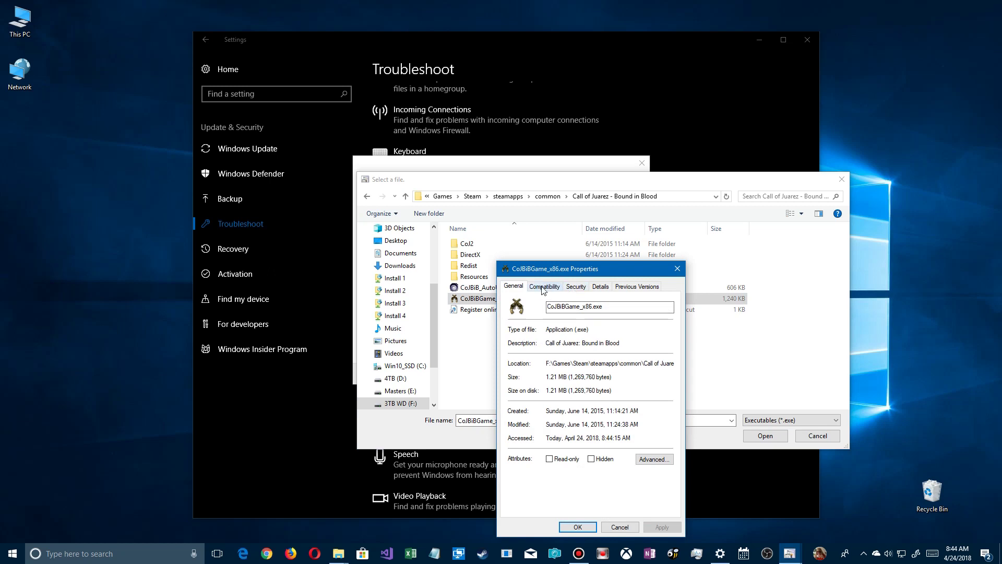
left_click(544, 288)
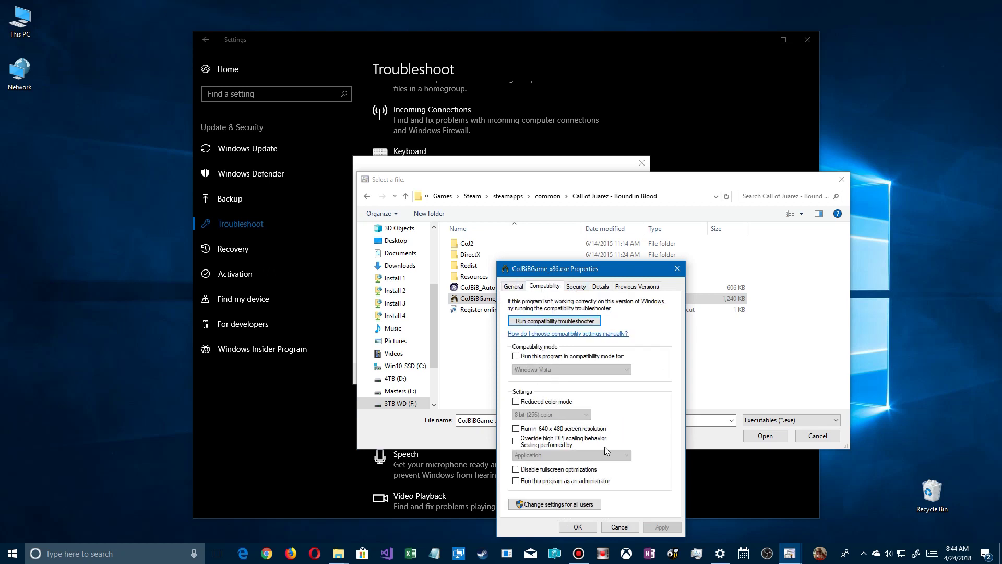
left_click(619, 527)
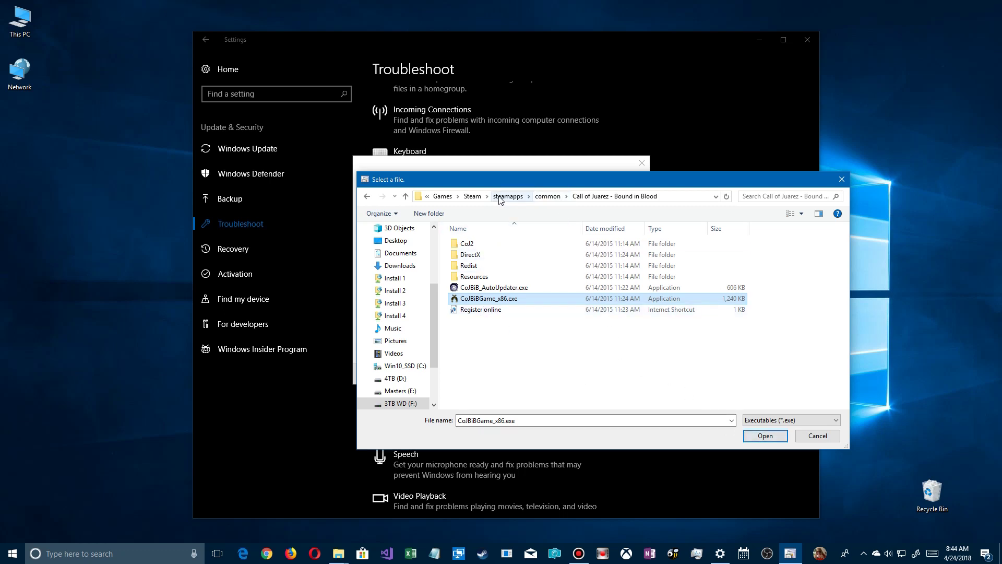
- Browse to the Microsoft Flight Simulator X folder under Games > Microsoft Games and find its executables
left_click(450, 198)
scroll(509, 349, "up", 1)
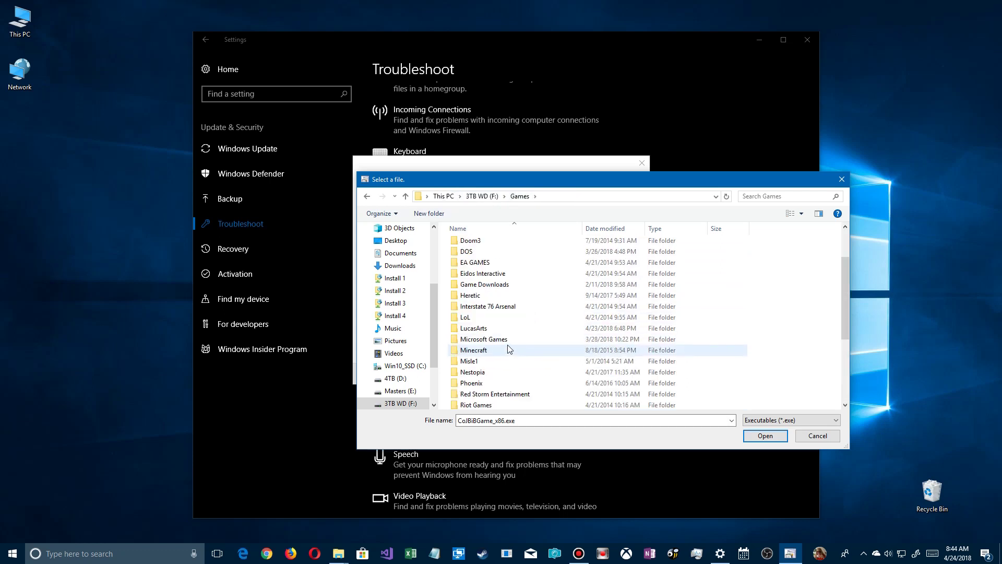
scroll(506, 350, "down", 4)
left_click(491, 374)
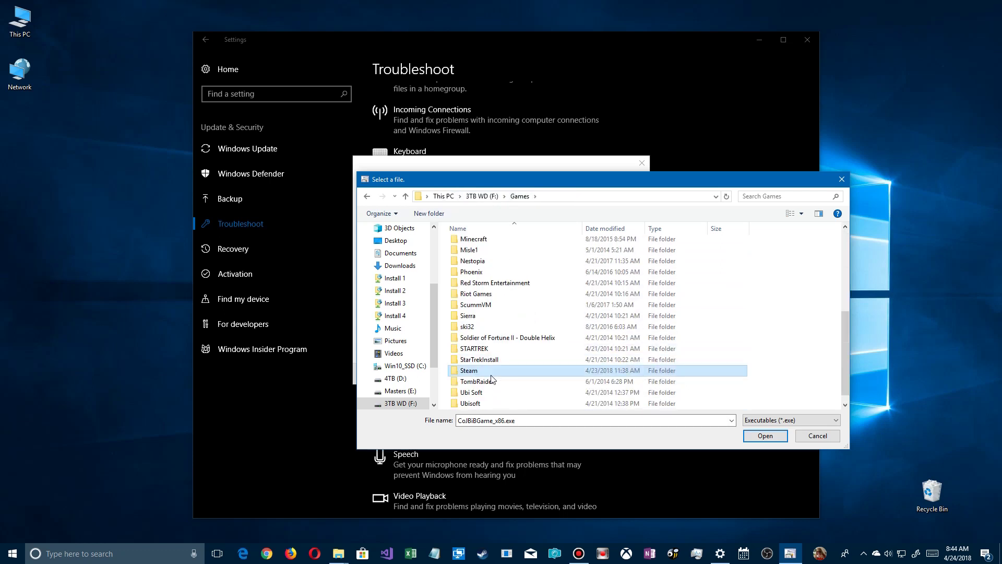
scroll(490, 370, "down", 1)
scroll(489, 368, "up", 2)
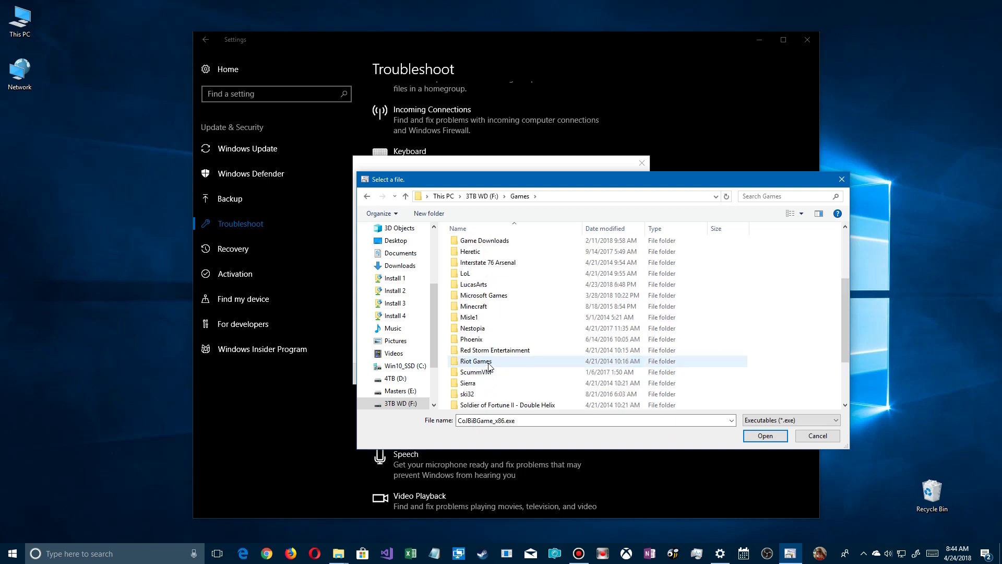
left_click(486, 296)
double_click(488, 296)
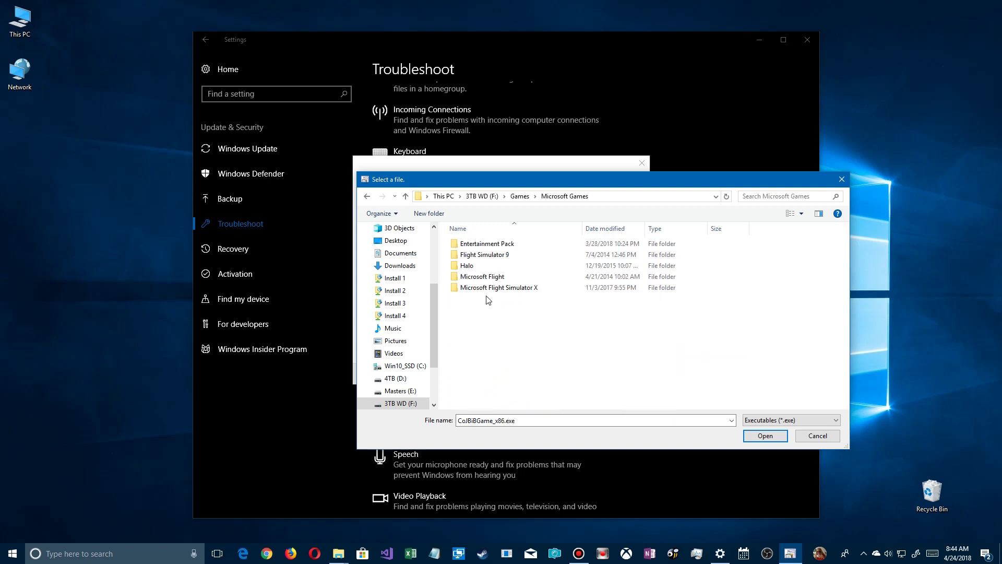
double_click(476, 288)
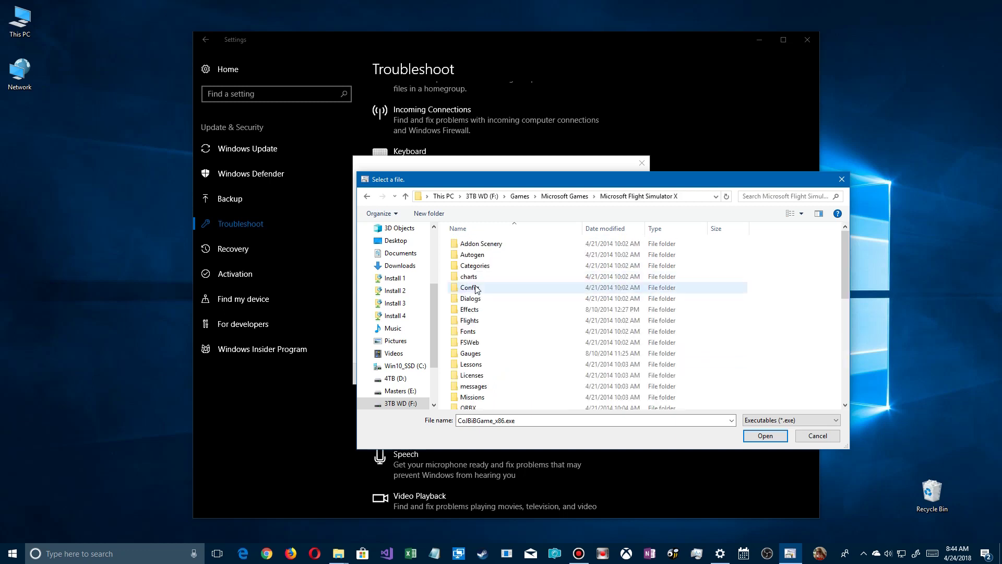
scroll(513, 345, "down", 5)
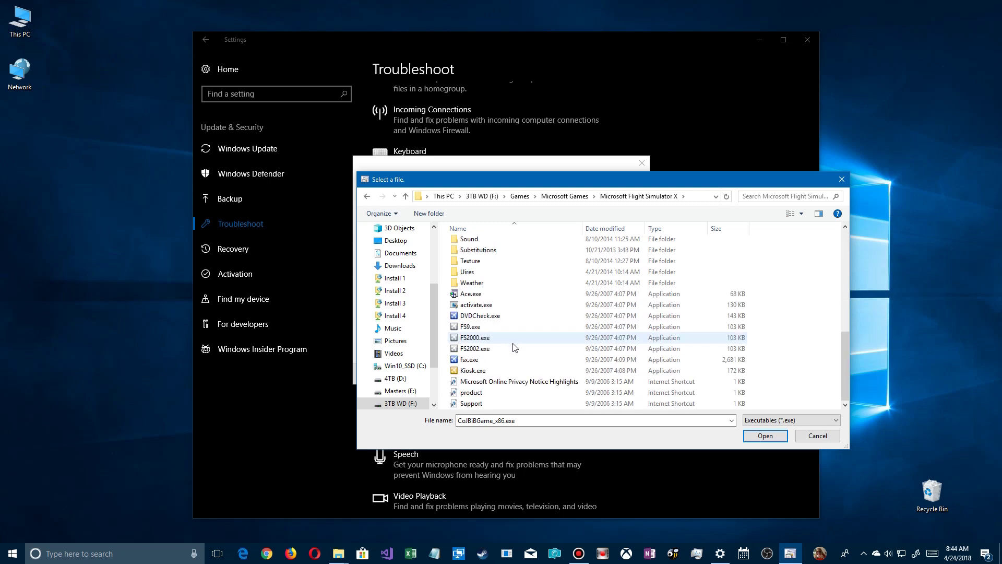
- View the compatibility settings in the properties of FS9.exe and close them without changes
left_click(471, 328)
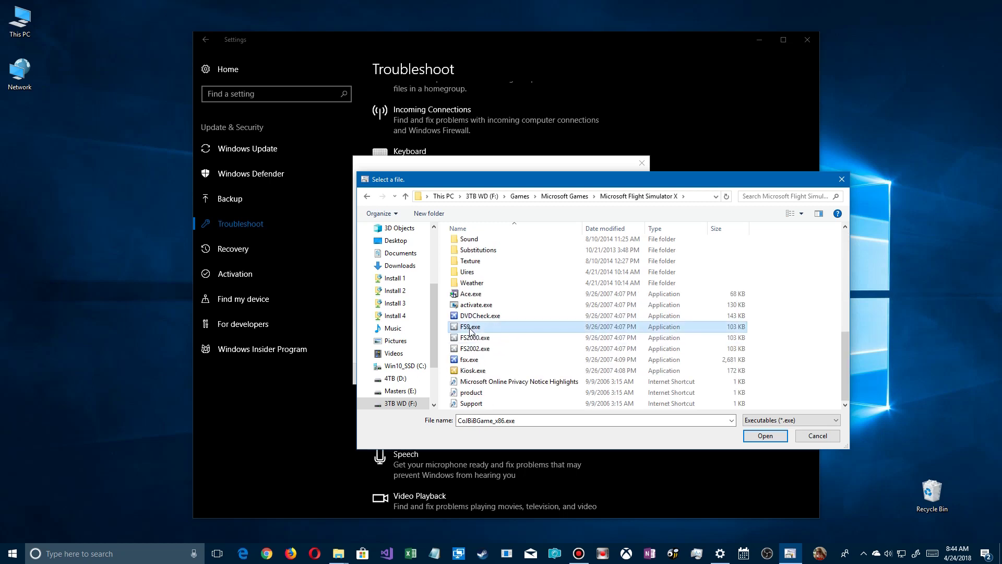
right_click(485, 328)
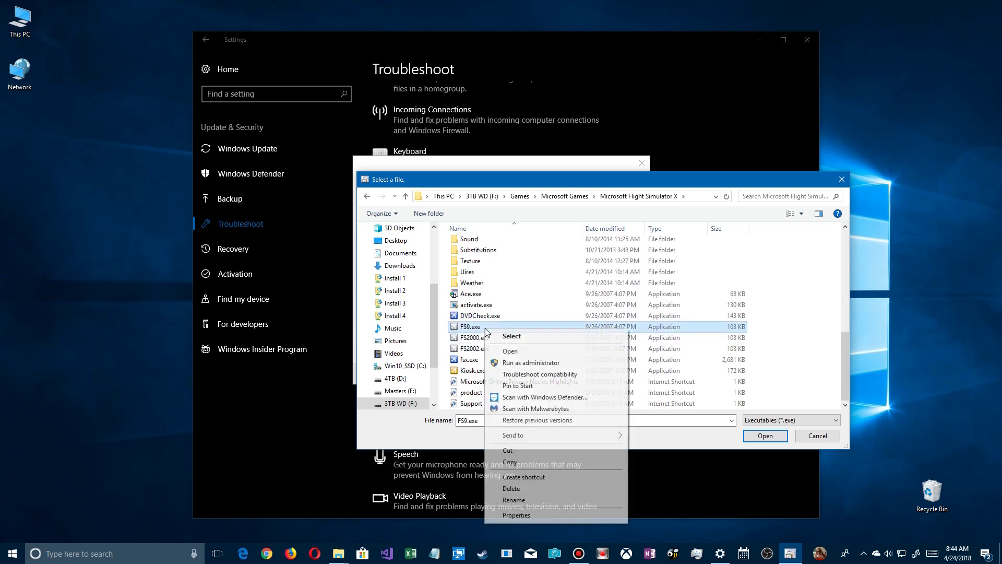
left_click(542, 515)
left_click(580, 287)
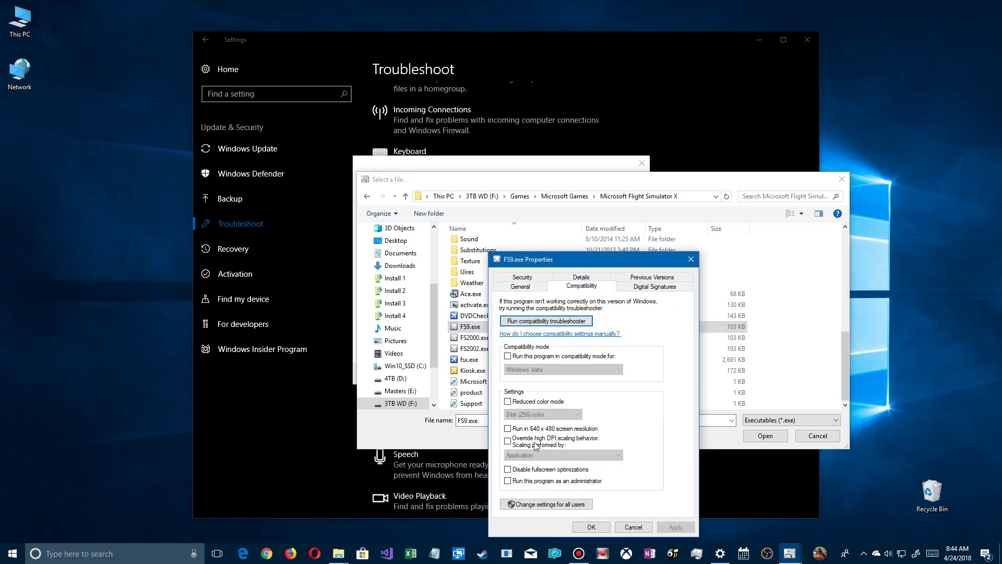
left_click(634, 528)
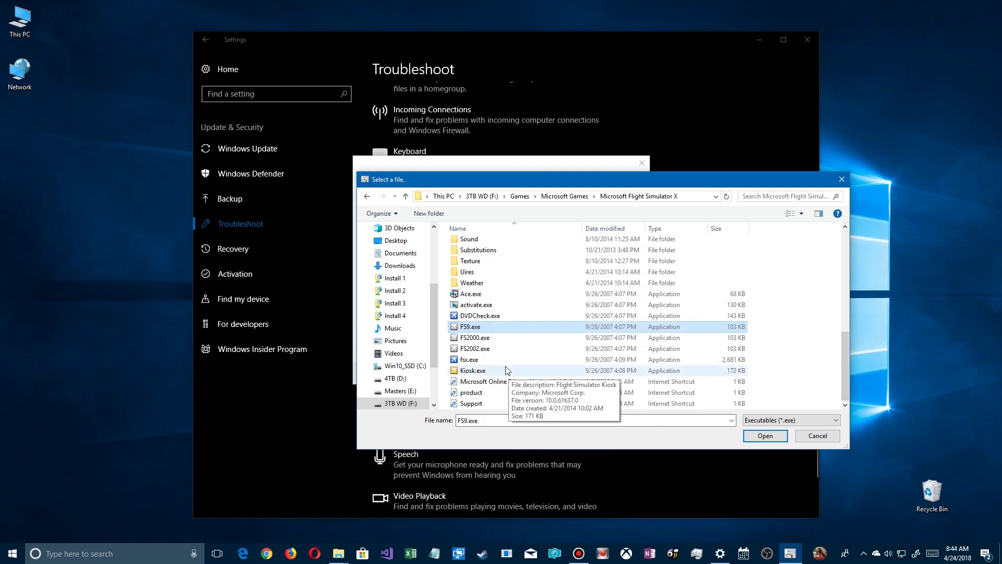
- View the compatibility settings in the properties of fsx.exe and close them without changes
left_click(469, 361)
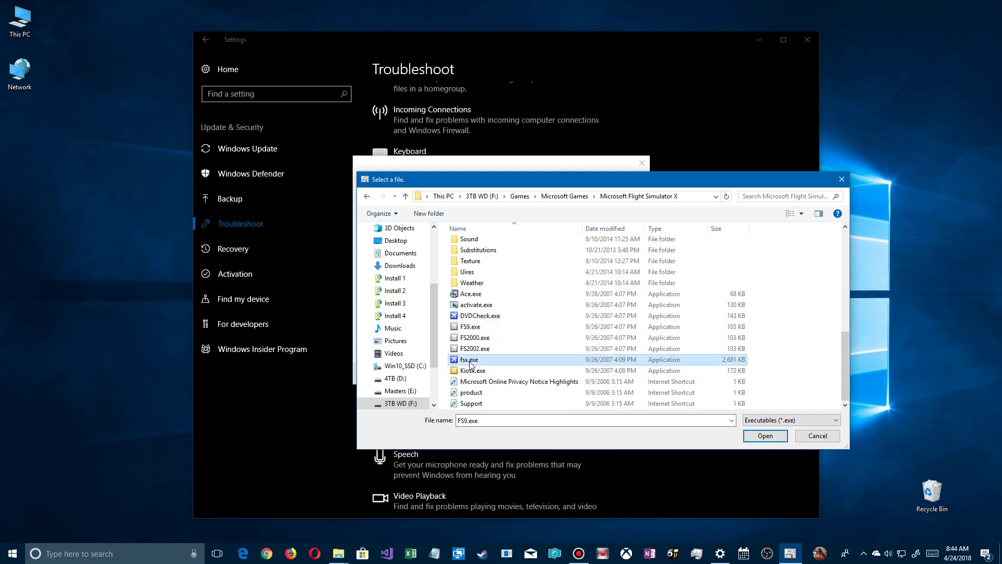
right_click(470, 361)
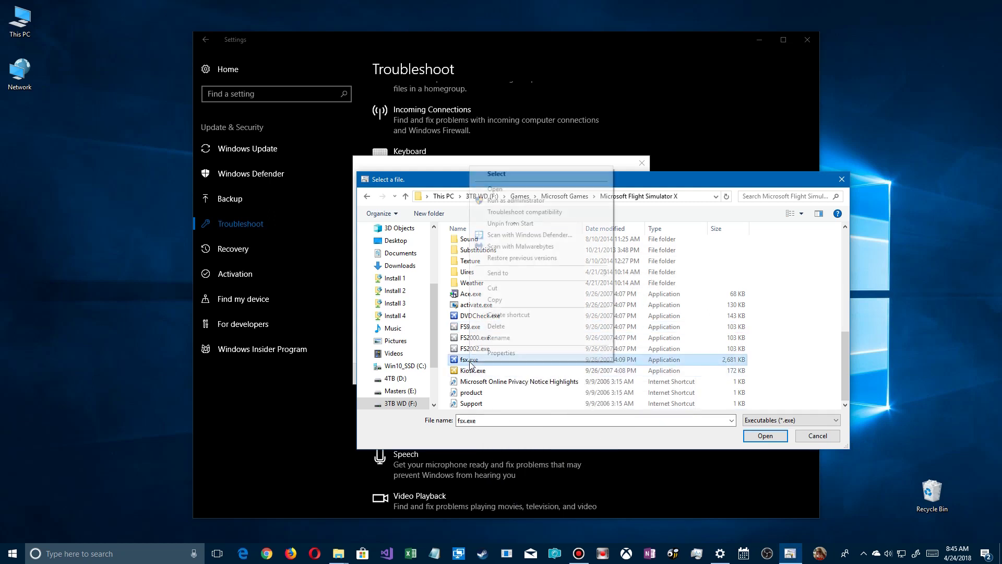
left_click(495, 353)
left_click(564, 289)
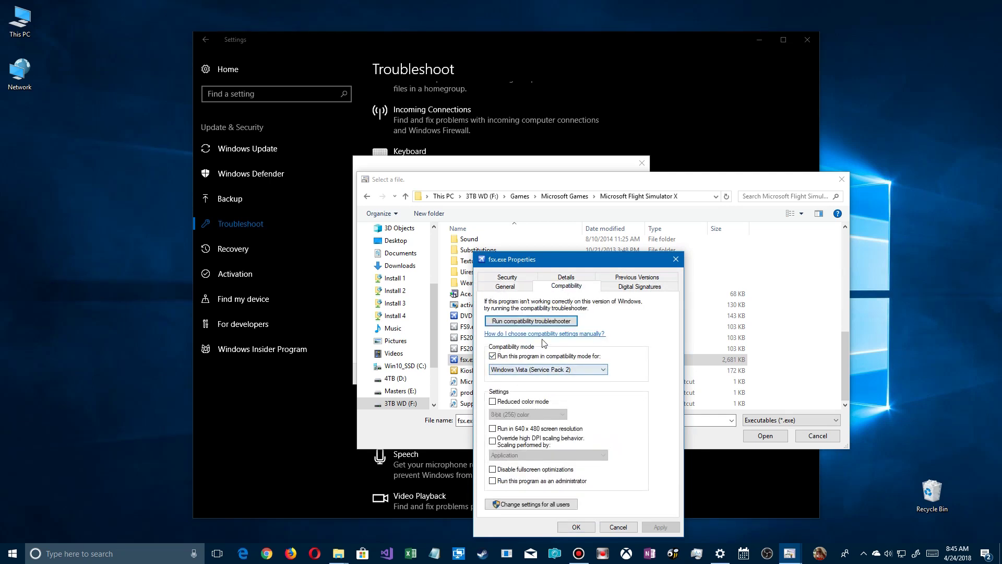
left_click(624, 528)
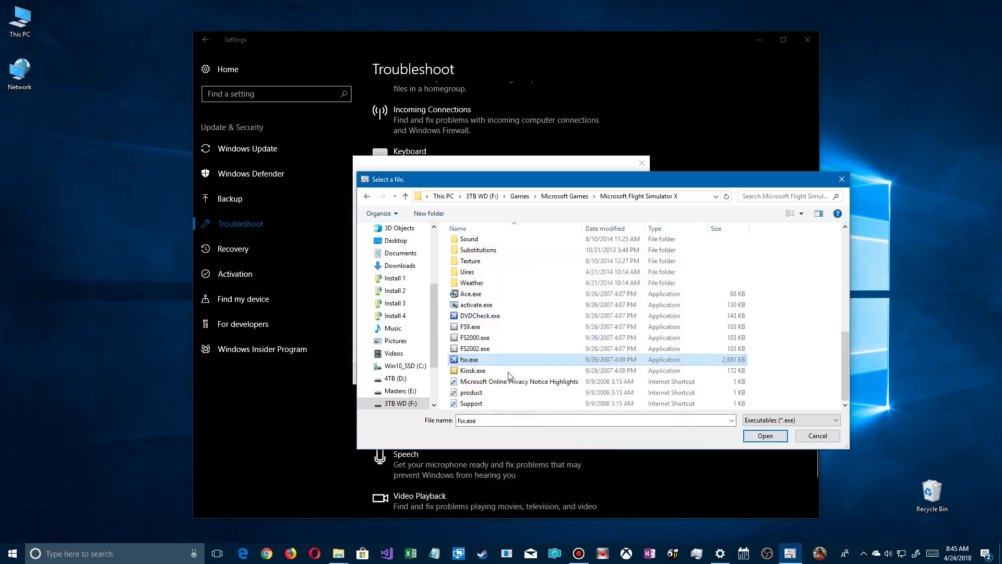
- Choose fsx.exe as the program to troubleshoot and apply the recommended compatibility settings
left_click(765, 435)
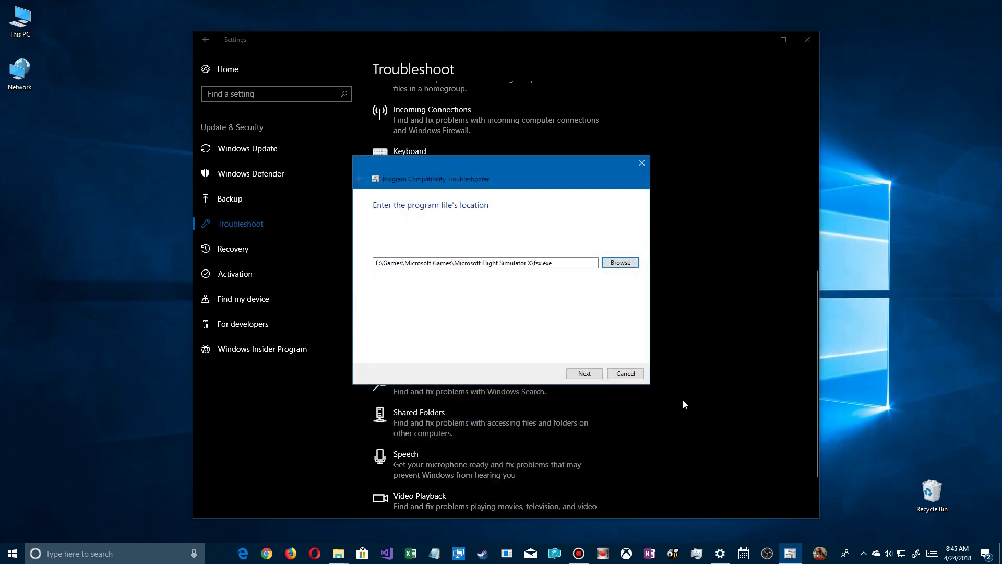
left_click(584, 373)
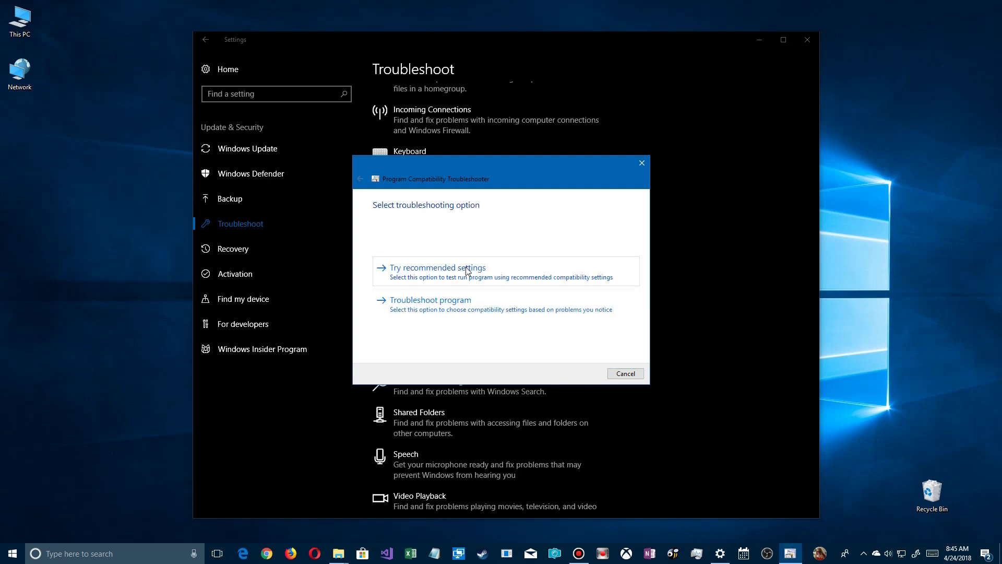
left_click(466, 271)
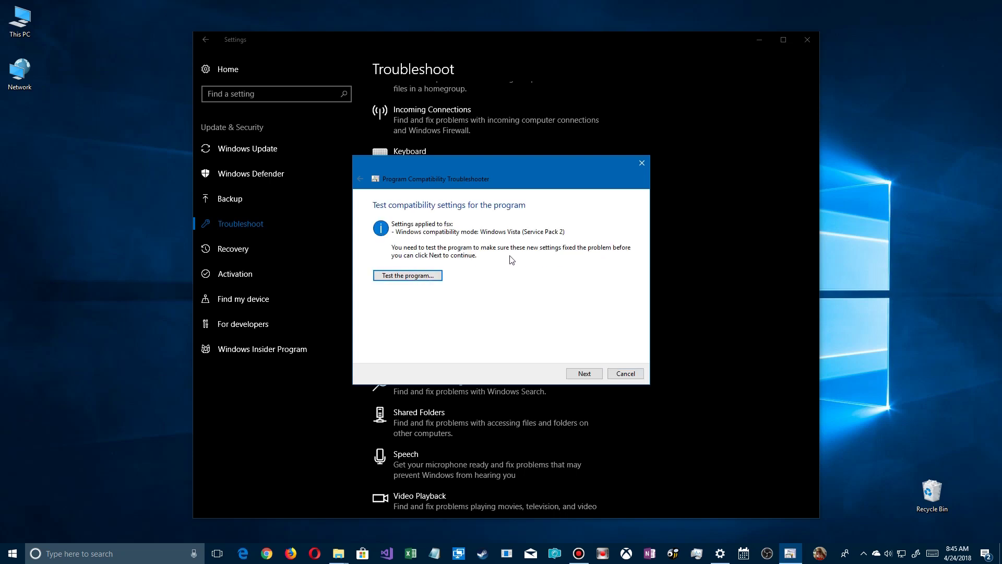
- Test-run Flight Simulator X with the applied settings, exiting the game, and save these settings for the program
left_click(406, 276)
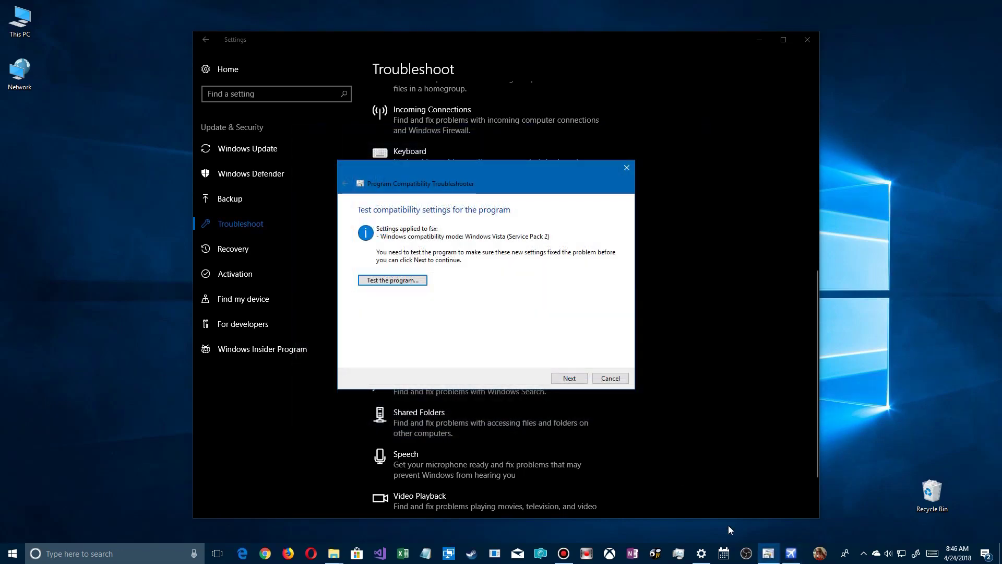
left_click(790, 554)
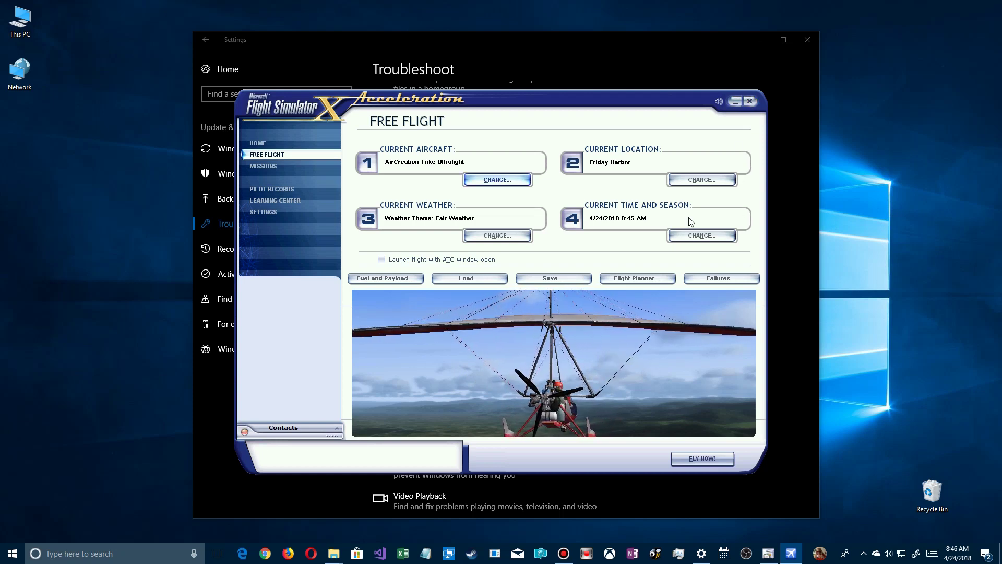
left_click(747, 101)
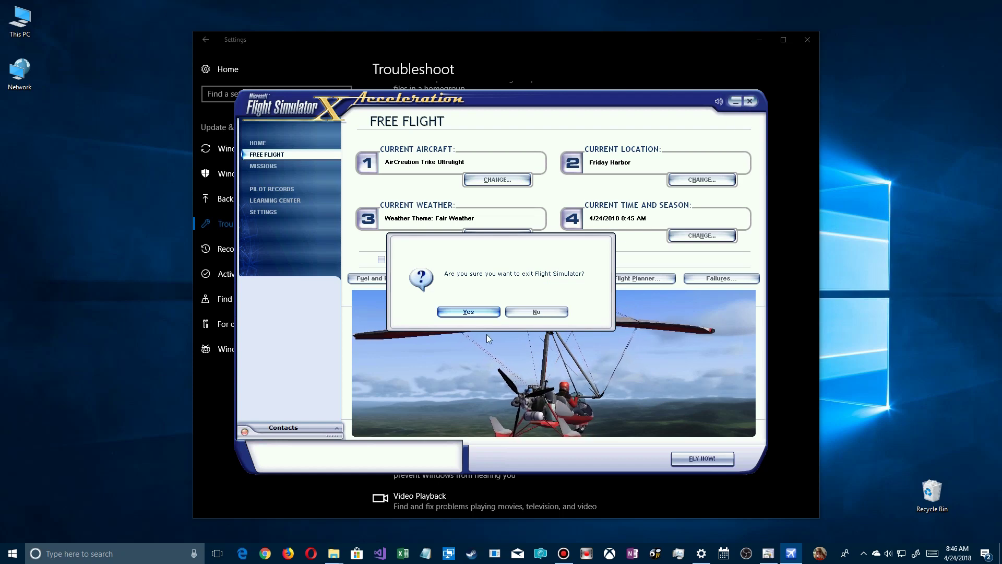
left_click(478, 313)
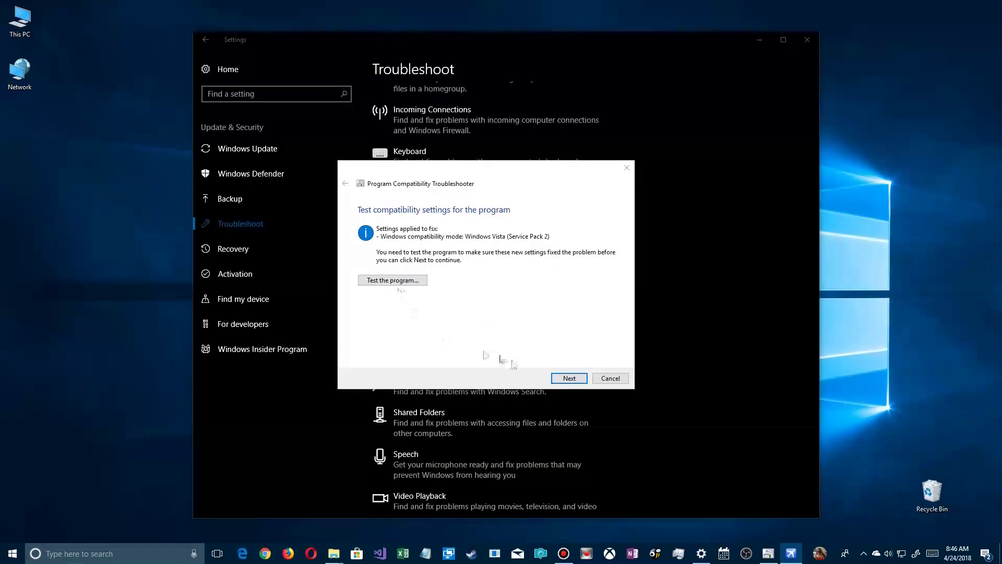
left_click(568, 378)
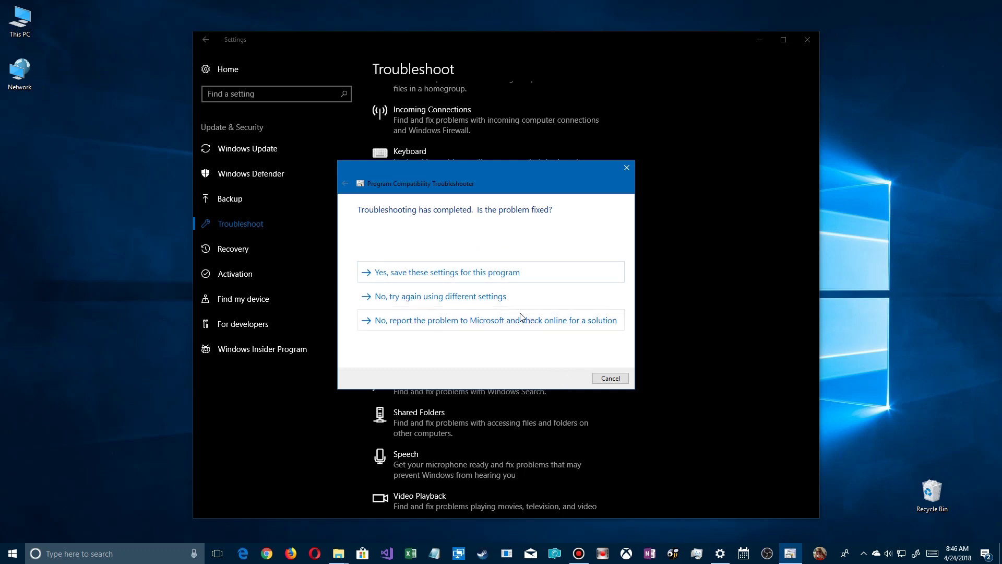
left_click(460, 277)
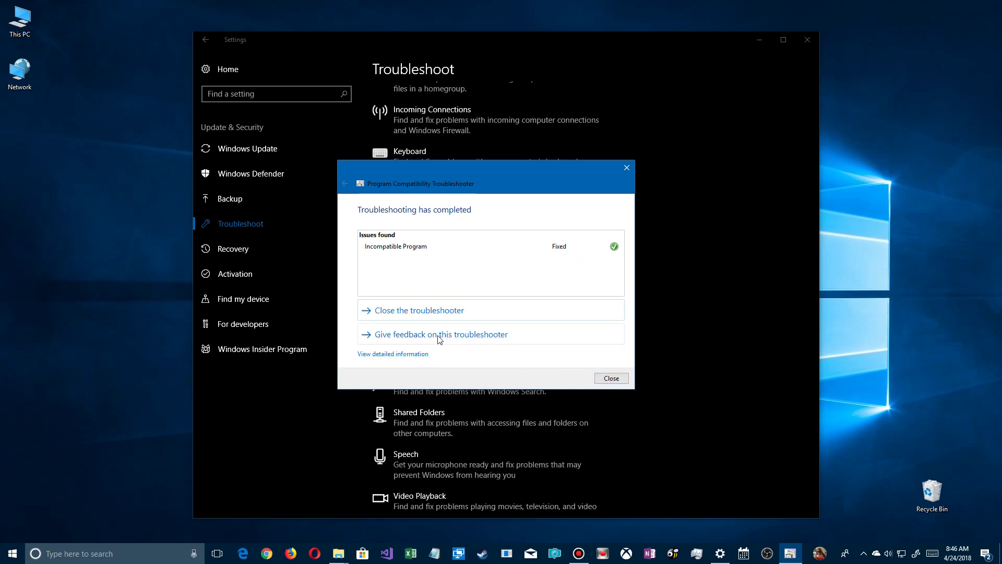
- Review the detailed Program Compatibility troubleshooting report and close the troubleshooter
left_click(415, 353)
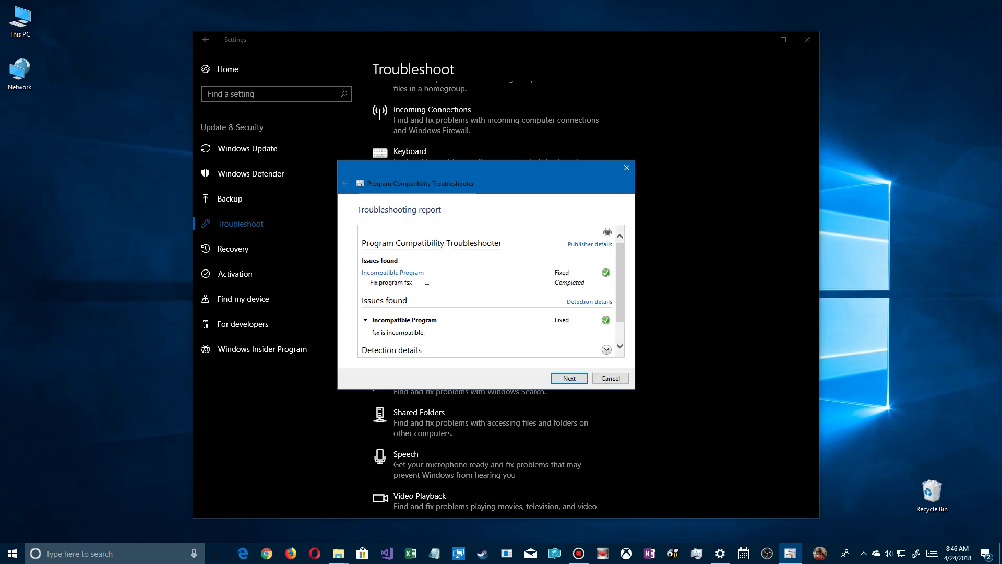
scroll(492, 330, "down", 1)
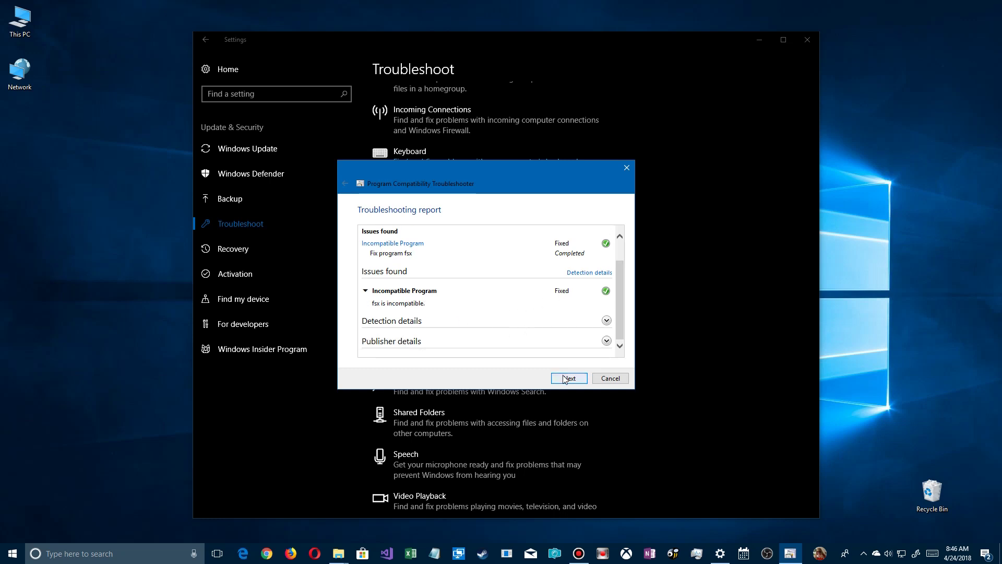
left_click(577, 382)
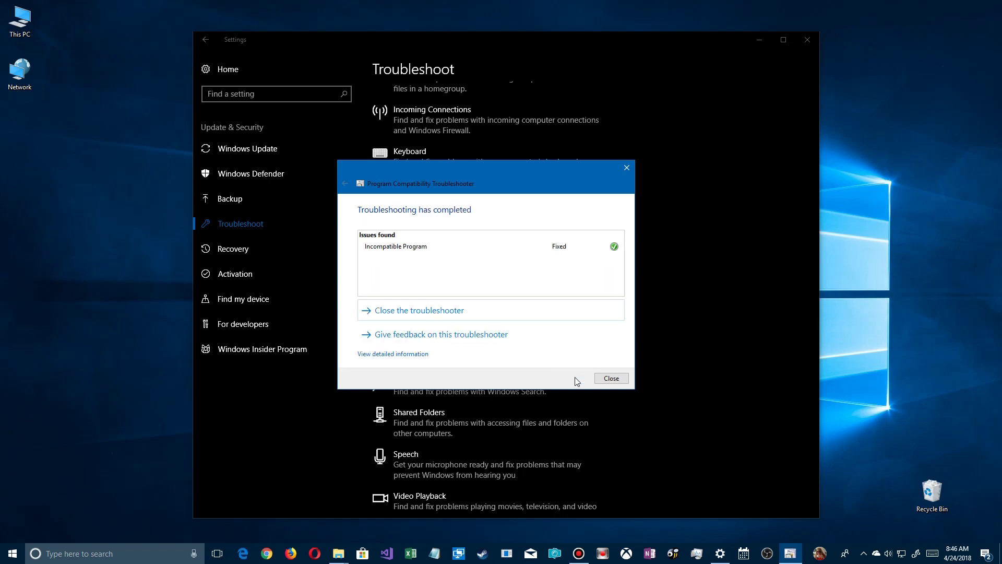
left_click(400, 313)
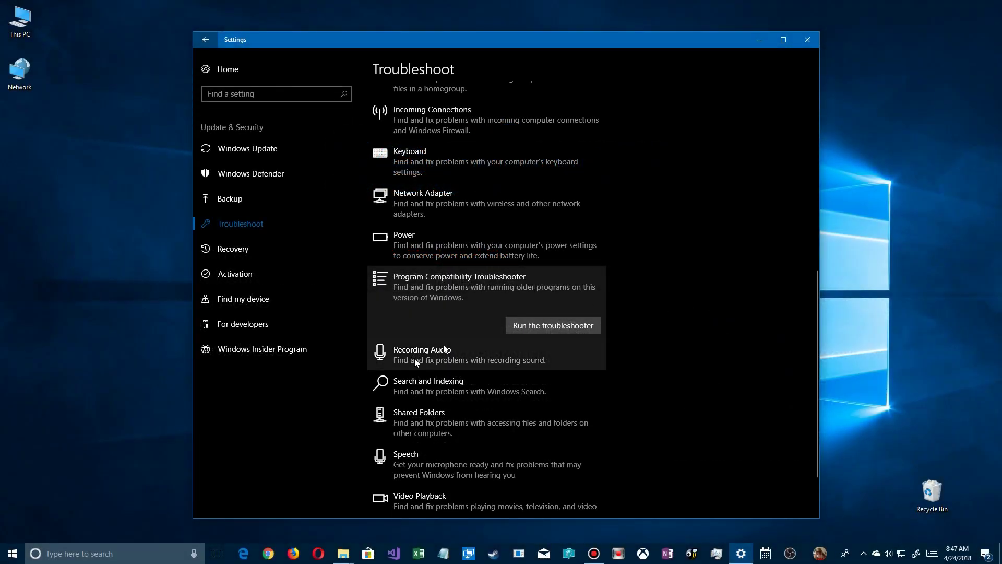
- Run the Recording Audio troubleshooter on the default Microphone - Realtek High Definition Audio device
left_click(414, 358)
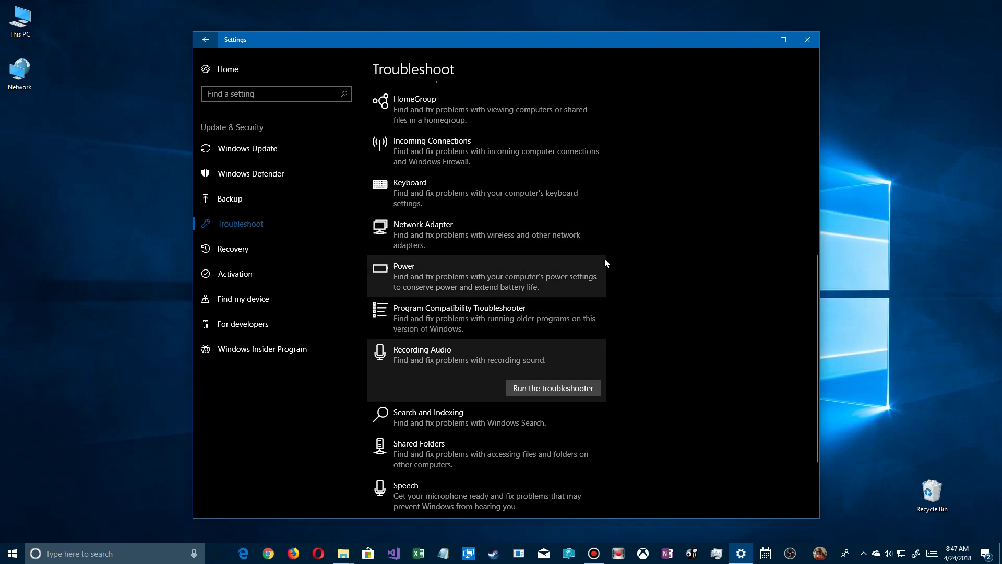
scroll(692, 251, "up", 3)
scroll(694, 258, "up", 3)
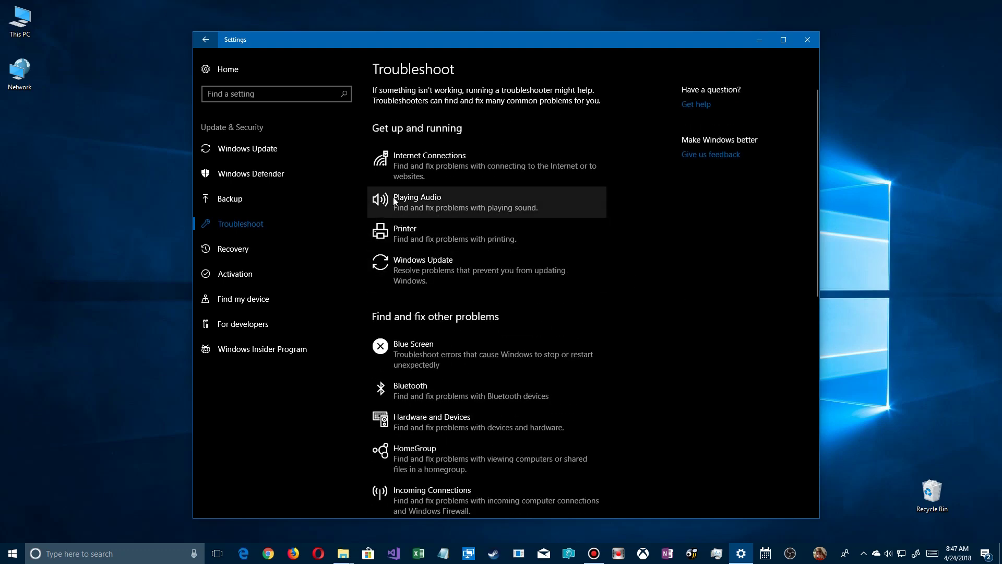
scroll(711, 329, "down", 5)
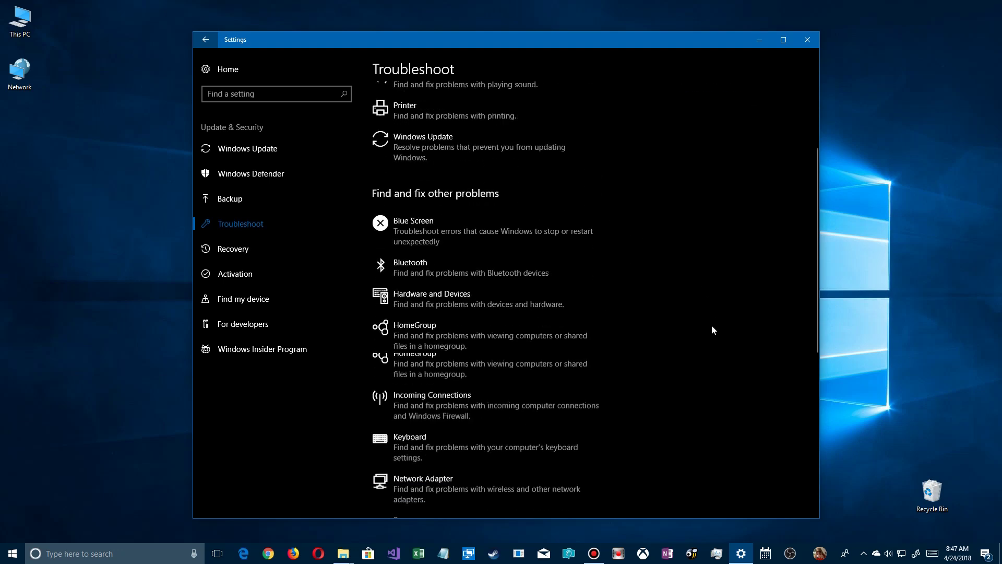
left_click(600, 349)
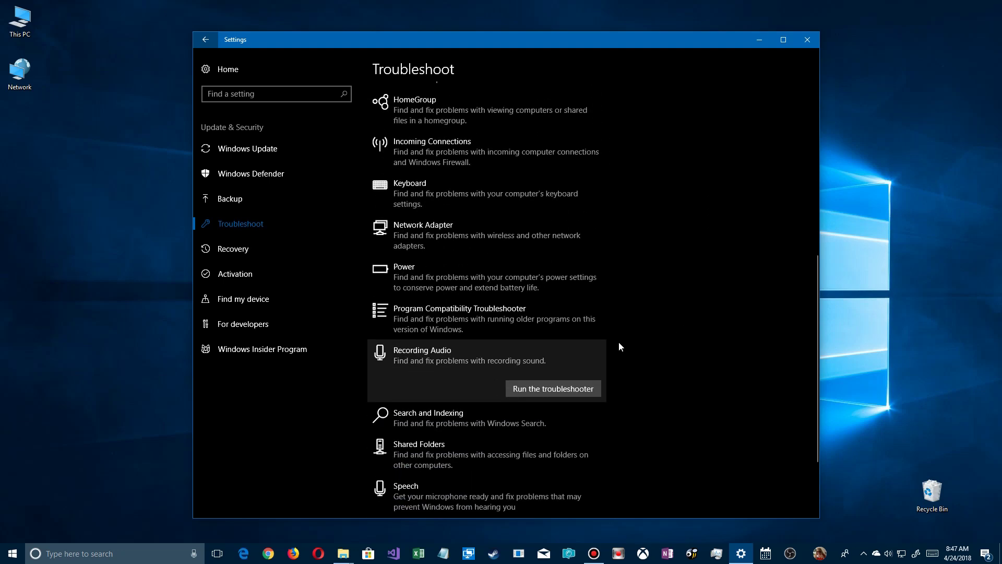
left_click(542, 389)
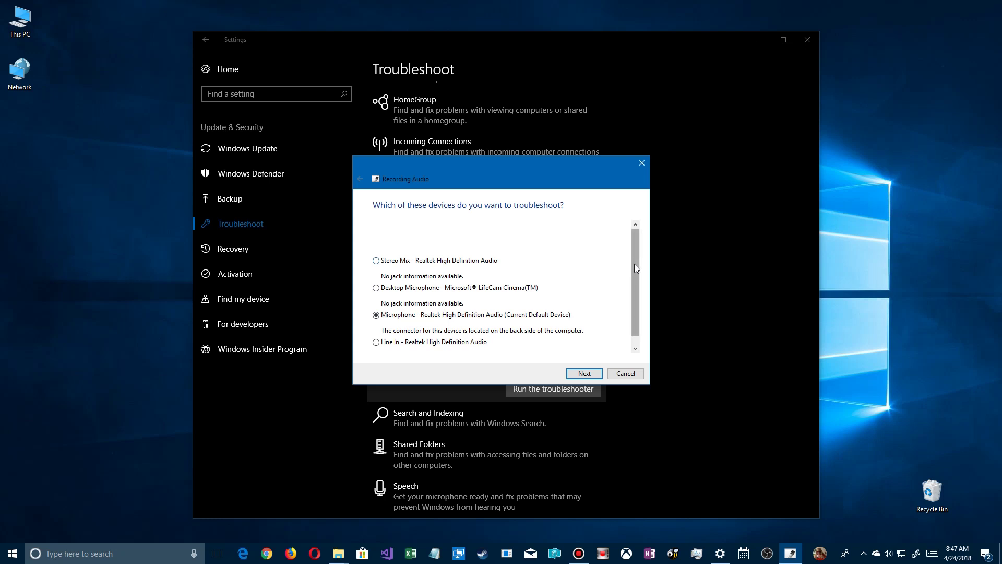
left_click_drag(635, 263, 634, 286)
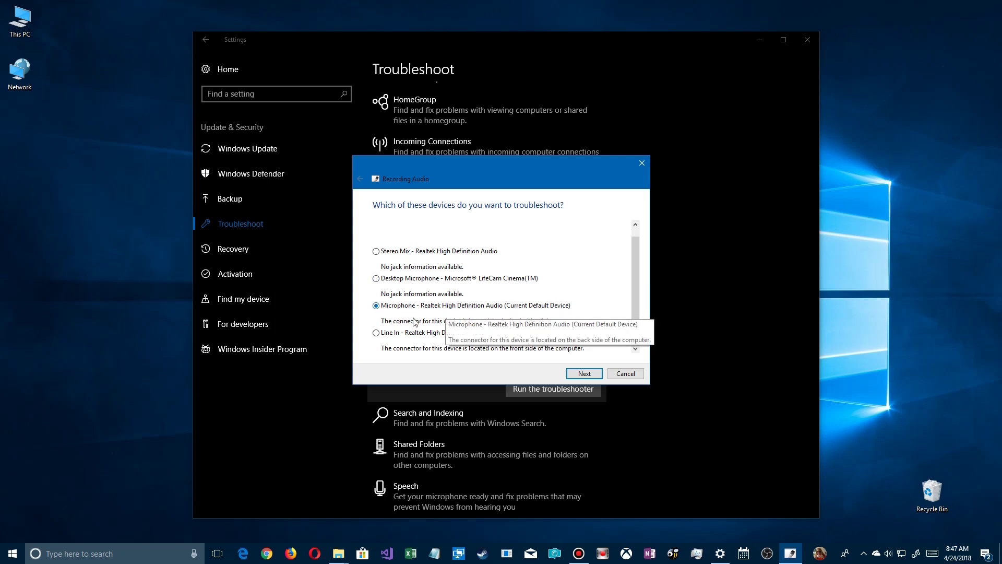
left_click(583, 374)
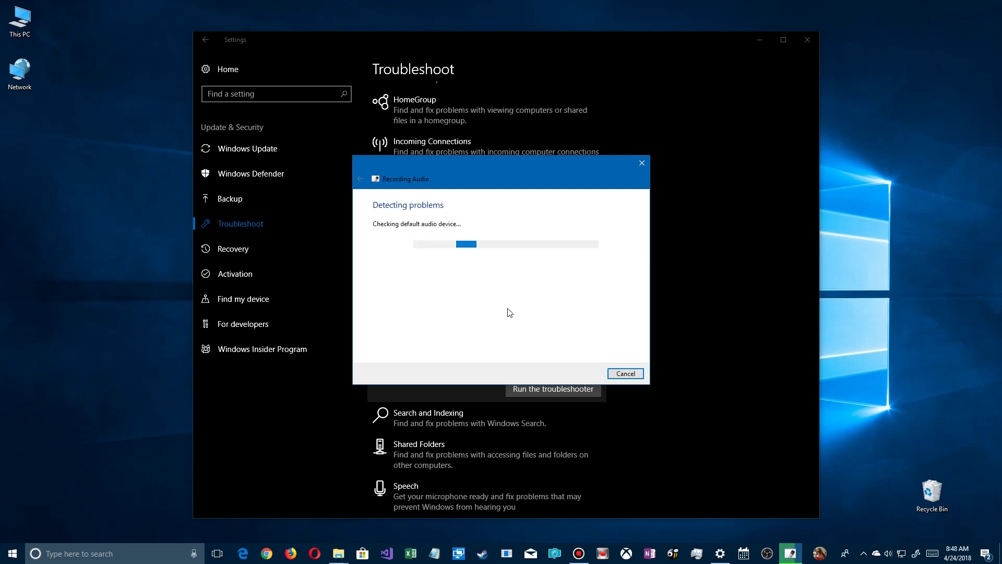
- Review the potential issues checked in the detailed Recording Audio report and close the troubleshooter
left_click(433, 349)
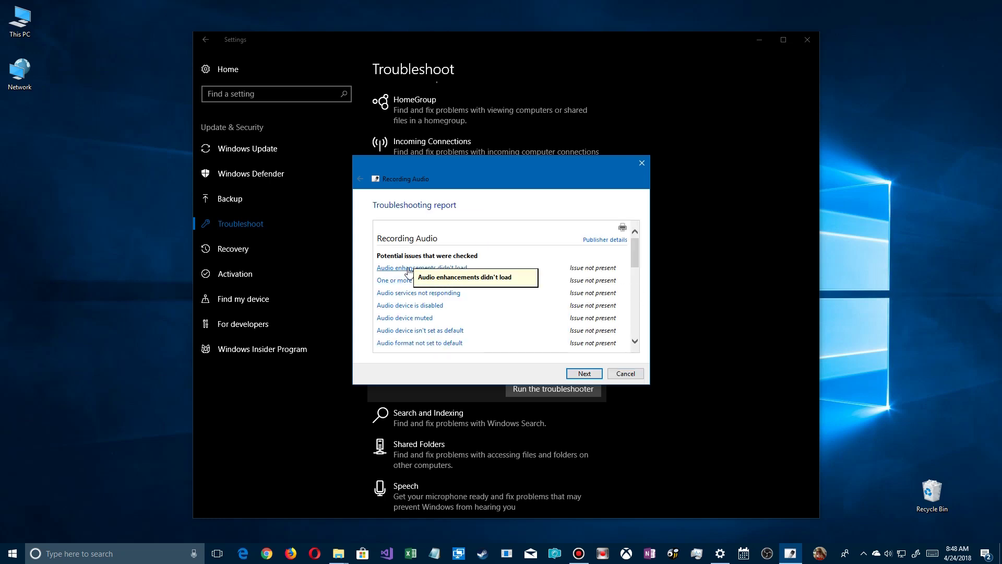
mouse_move(409, 283)
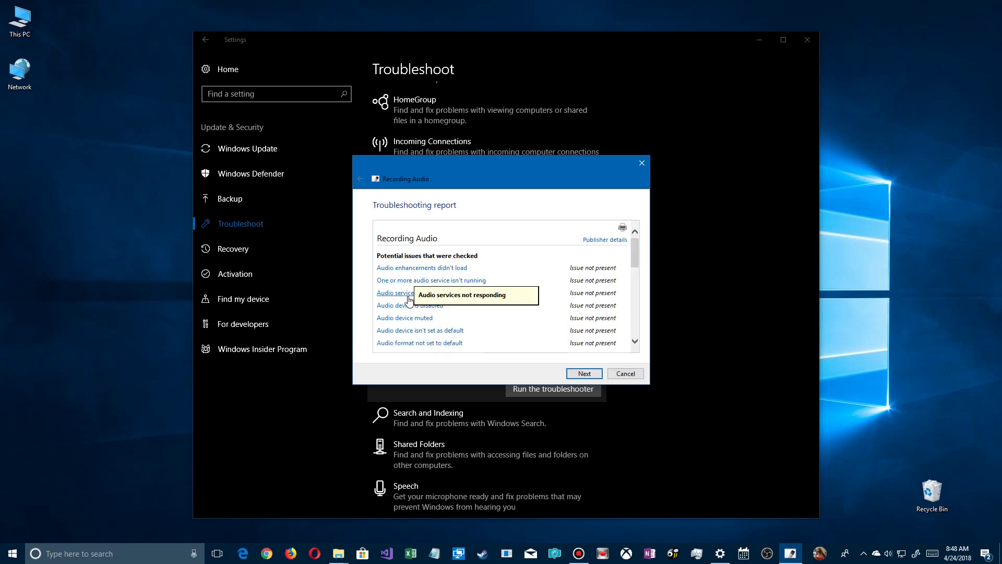
left_click_drag(636, 256, 636, 336)
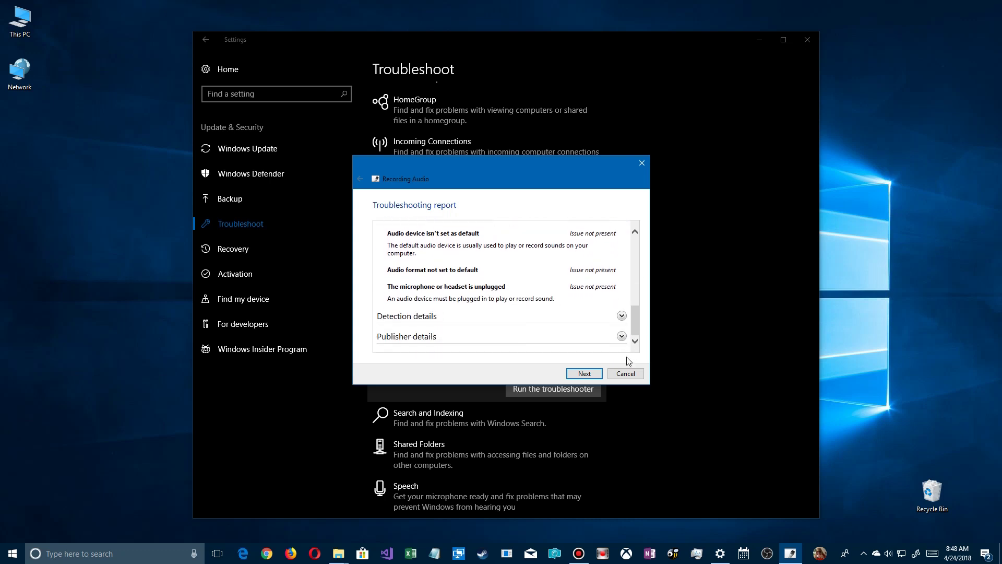
left_click(583, 374)
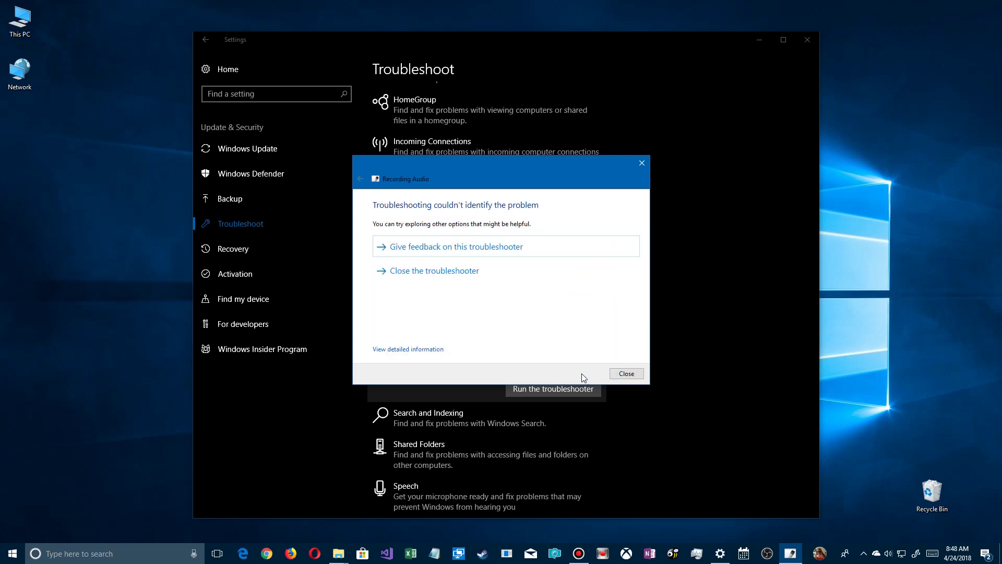
left_click(443, 271)
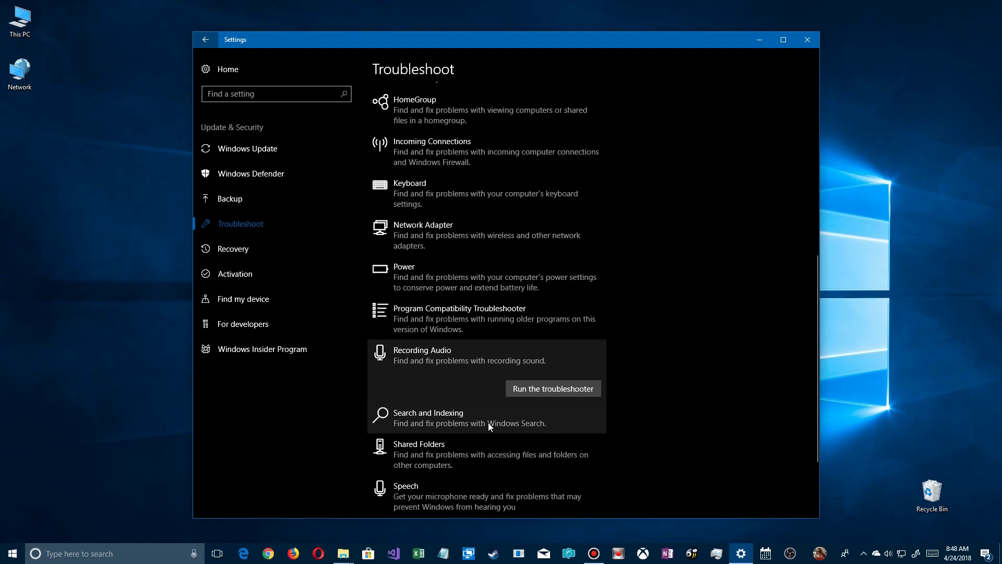
- Run the Search and Indexing troubleshooter for files missing from results, e-mail missing from results, and search slowing down the computer
left_click(512, 422)
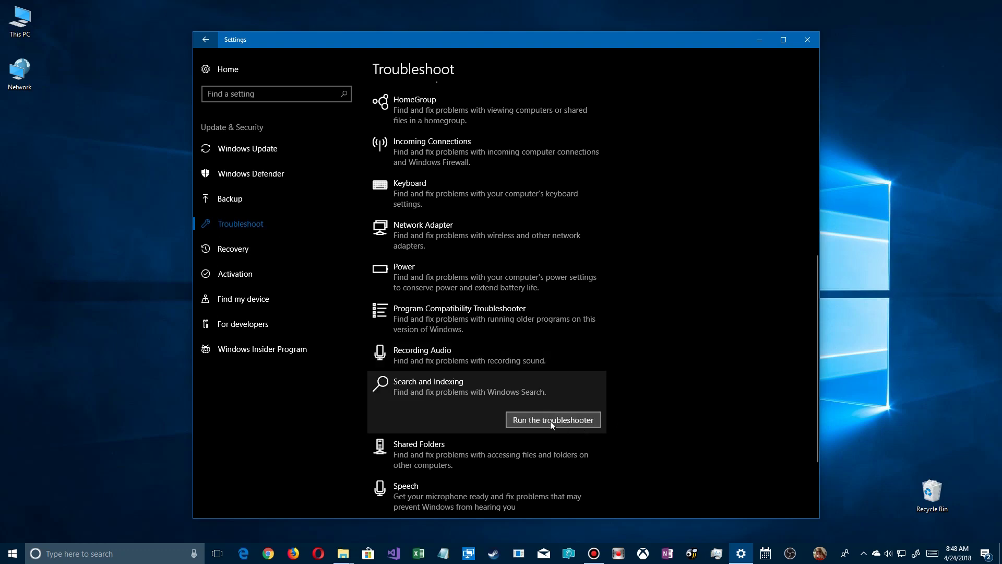
left_click(550, 420)
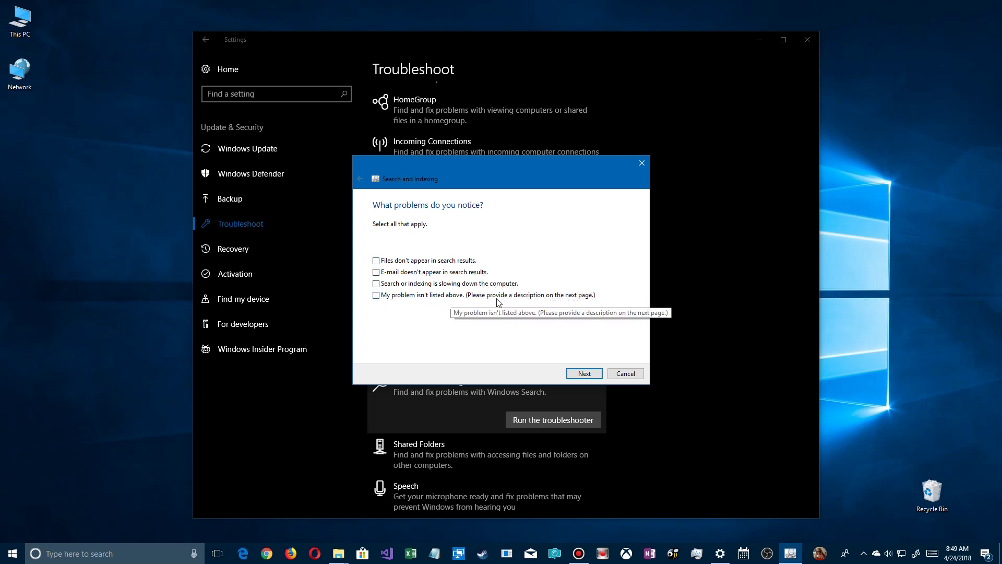
left_click(376, 272)
left_click(376, 283)
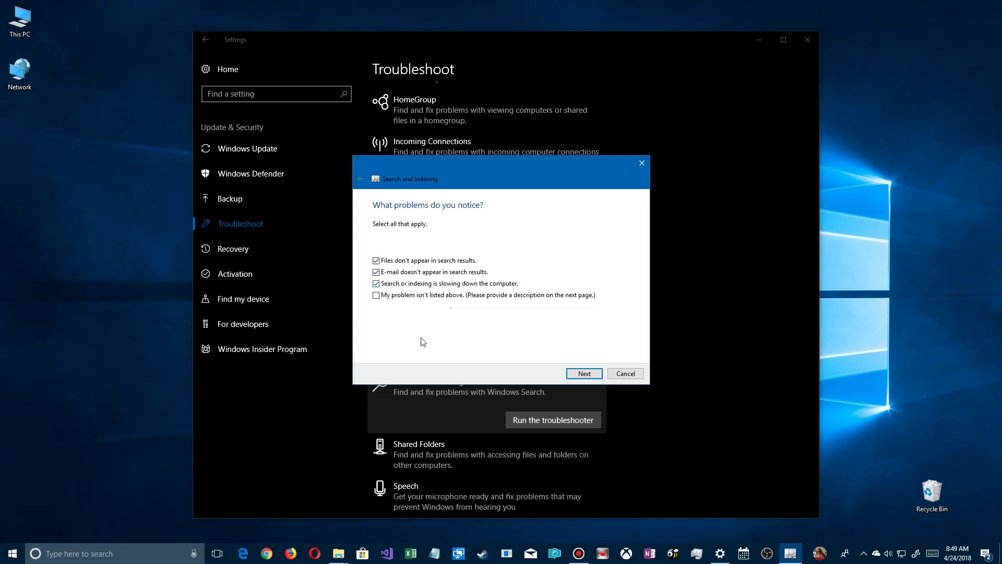
left_click(579, 373)
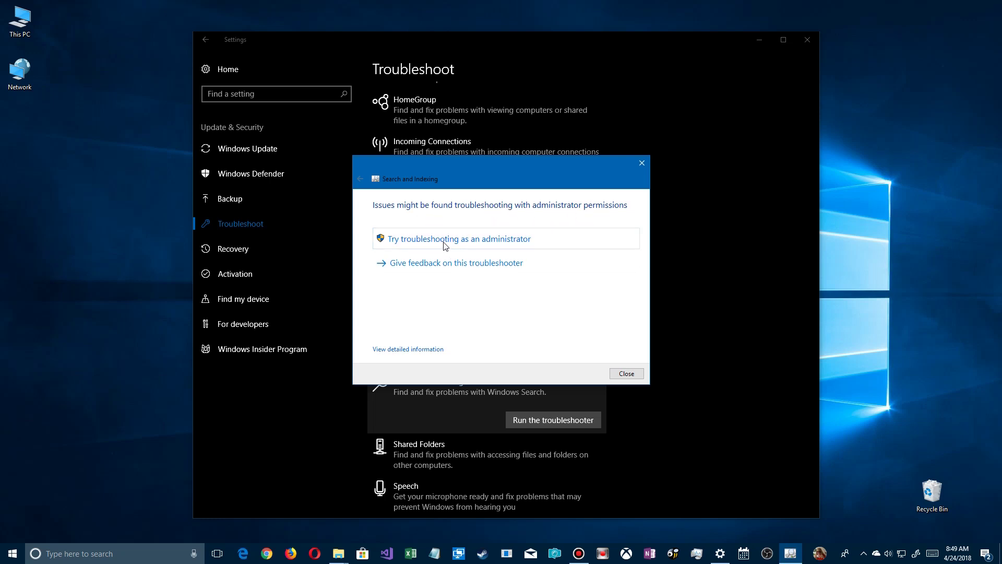
- Retry the Search and Indexing troubleshooting as an administrator with the missing files, missing e-mail and slow computer problems selected
left_click(500, 242)
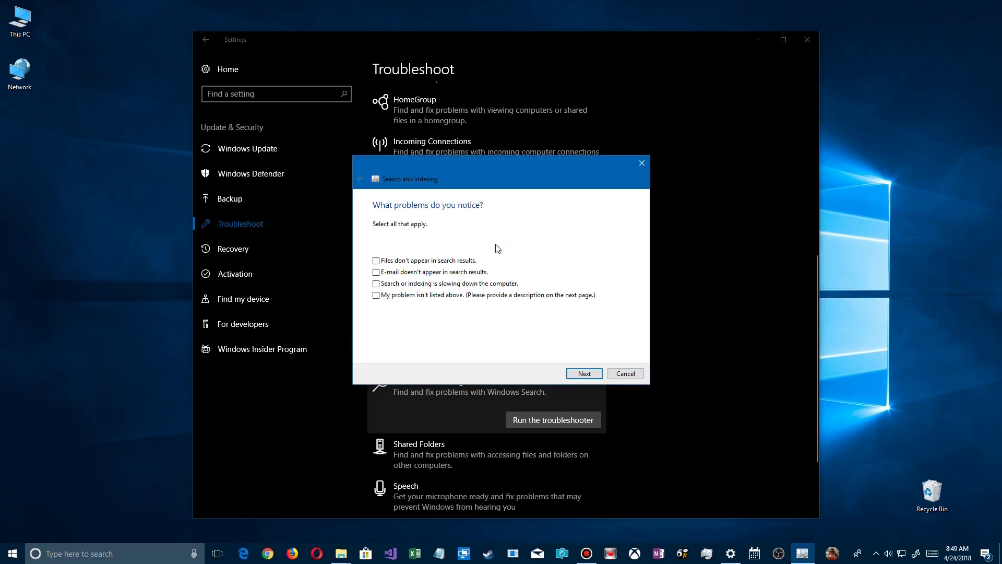
left_click(377, 260)
left_click(377, 272)
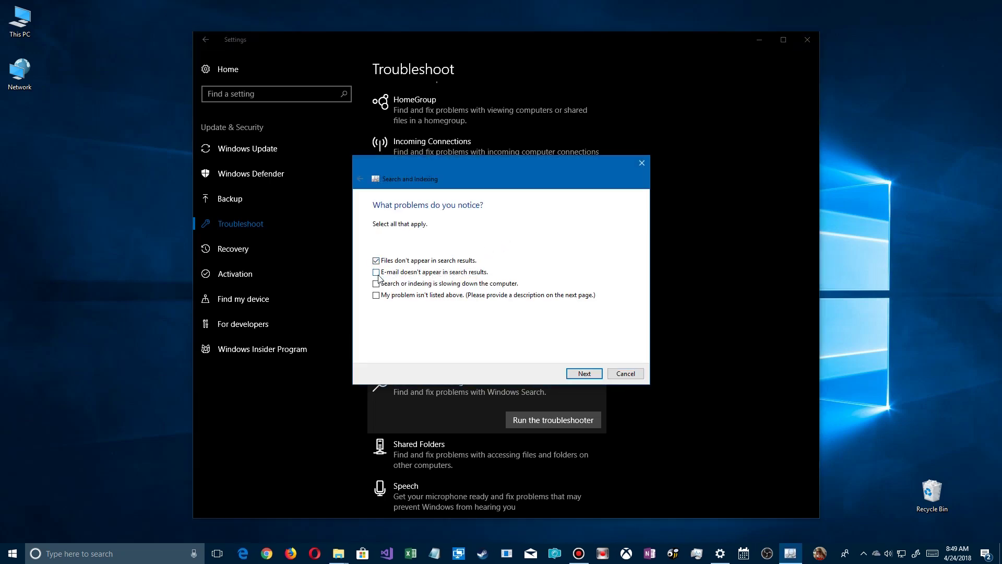
left_click(376, 285)
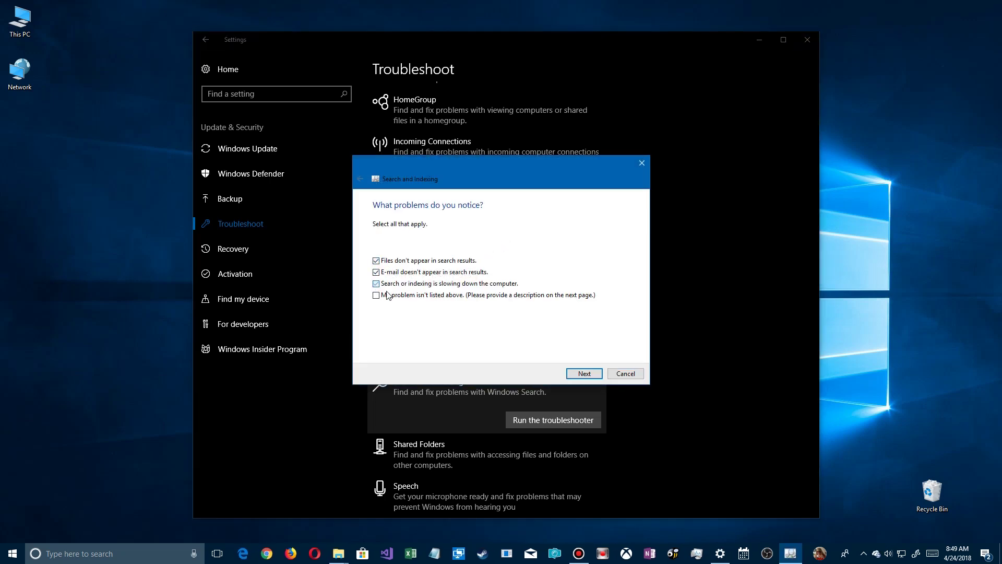
left_click(581, 374)
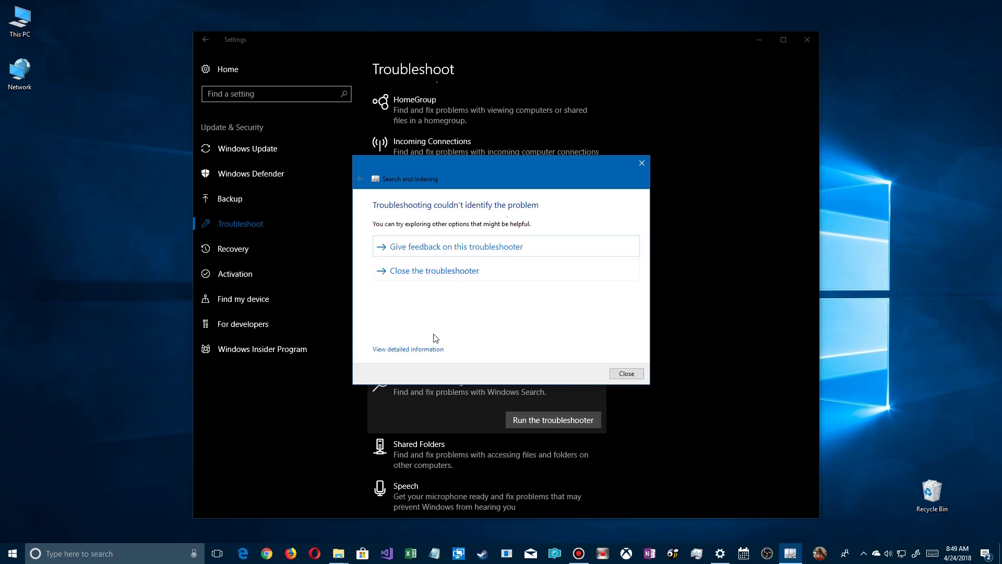
- Review the potential issues checked in the detailed Search and Indexing report and close the troubleshooter
left_click(431, 350)
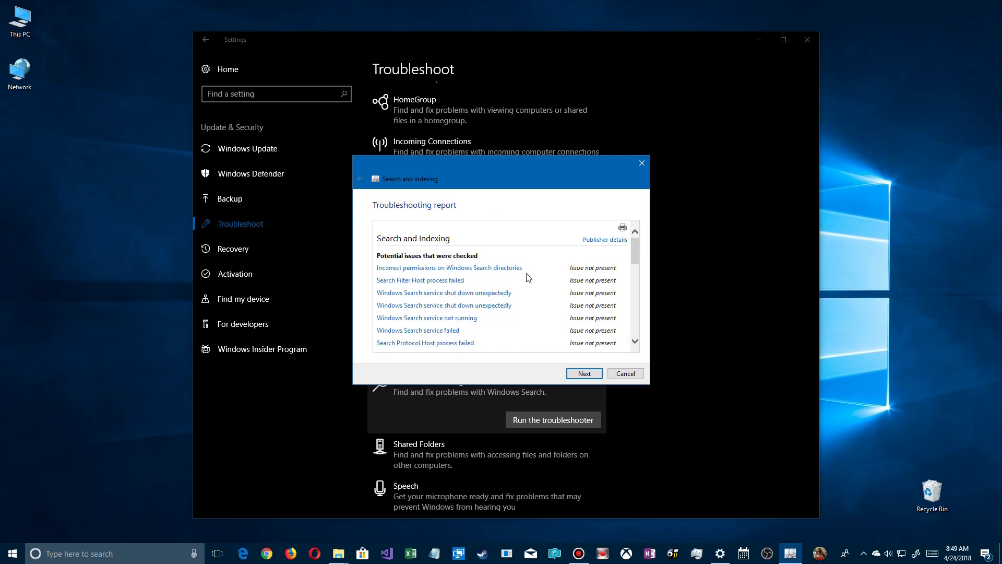
mouse_move(463, 299)
scroll(446, 317, "down", 2)
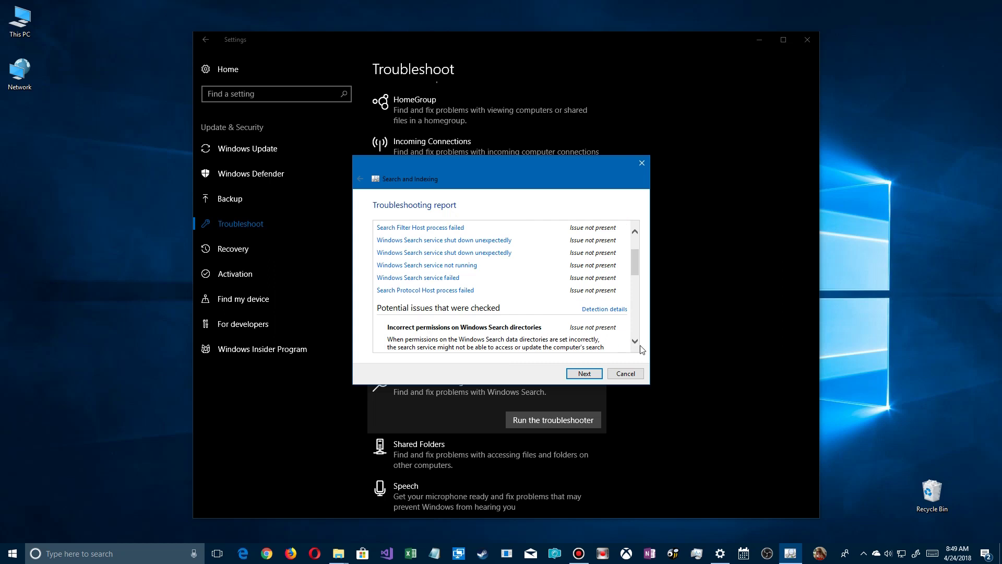
scroll(634, 342, "down", 4)
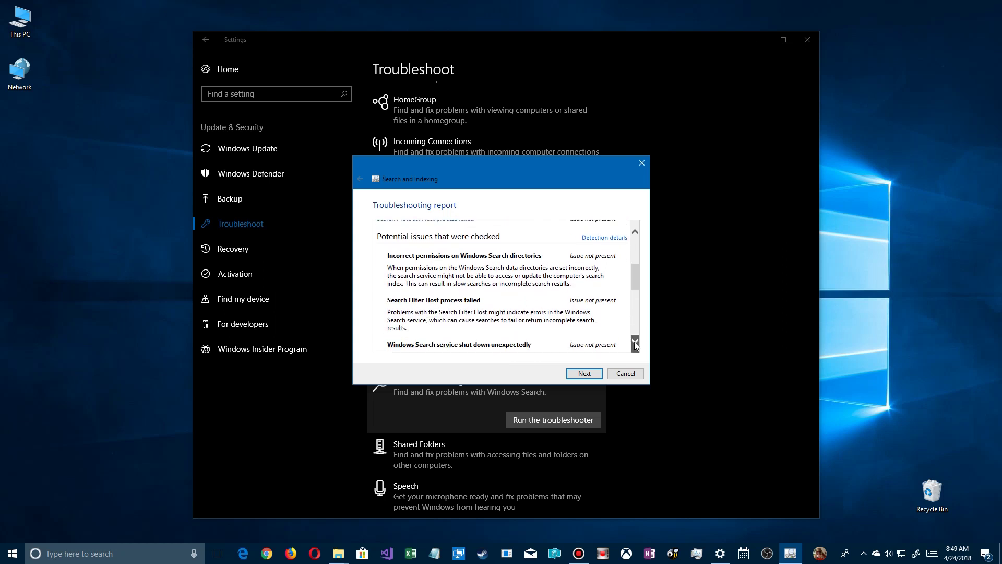
scroll(635, 341, "down", 5)
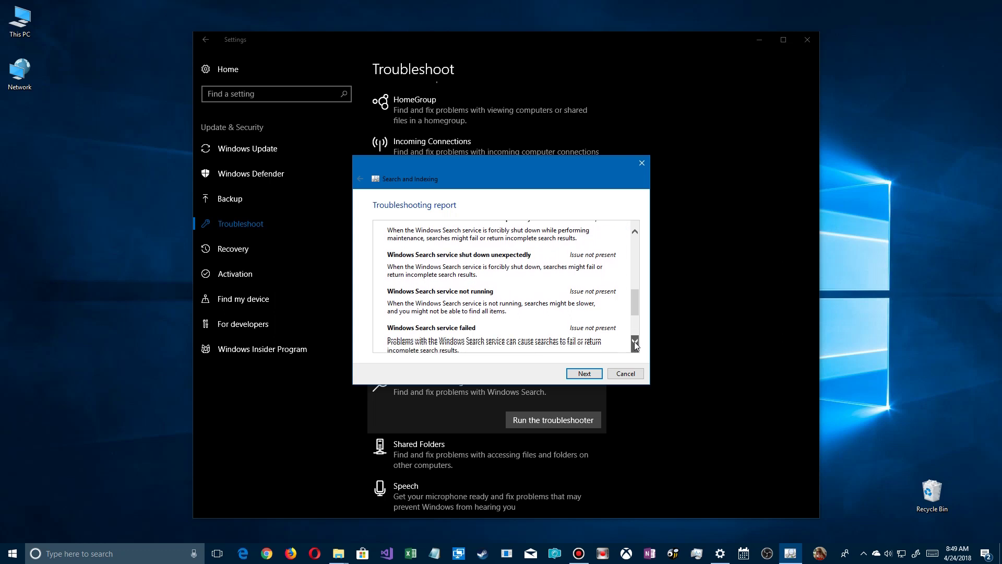
scroll(634, 341, "down", 3)
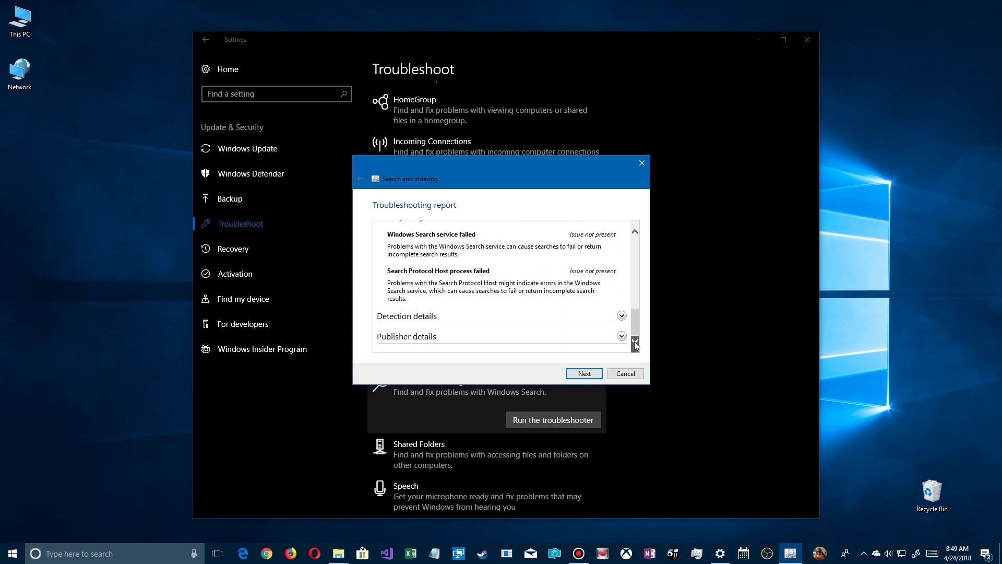
left_click(586, 374)
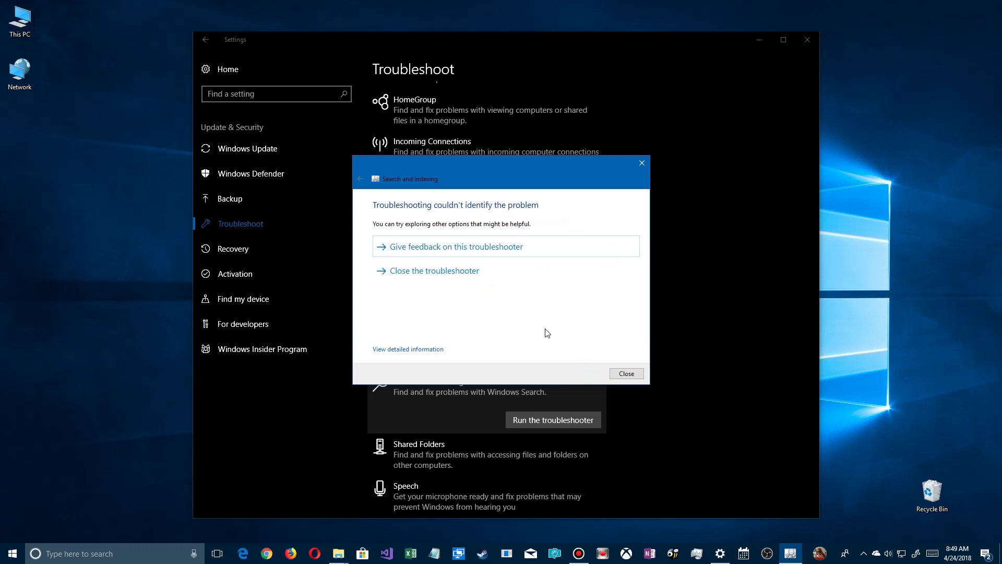
left_click(437, 272)
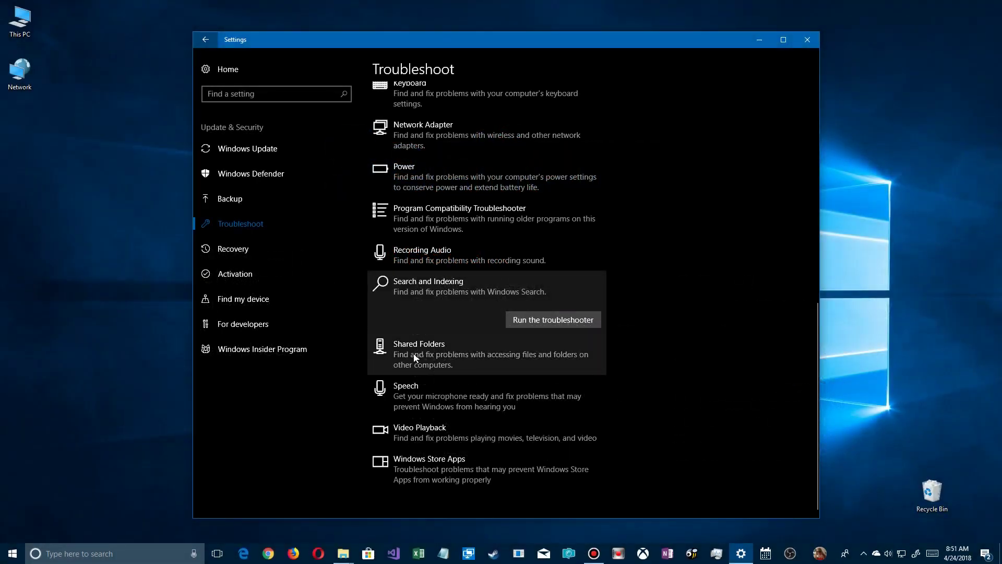
- Run the Shared Folders troubleshooter on the network location \\bobwin10
left_click(416, 357)
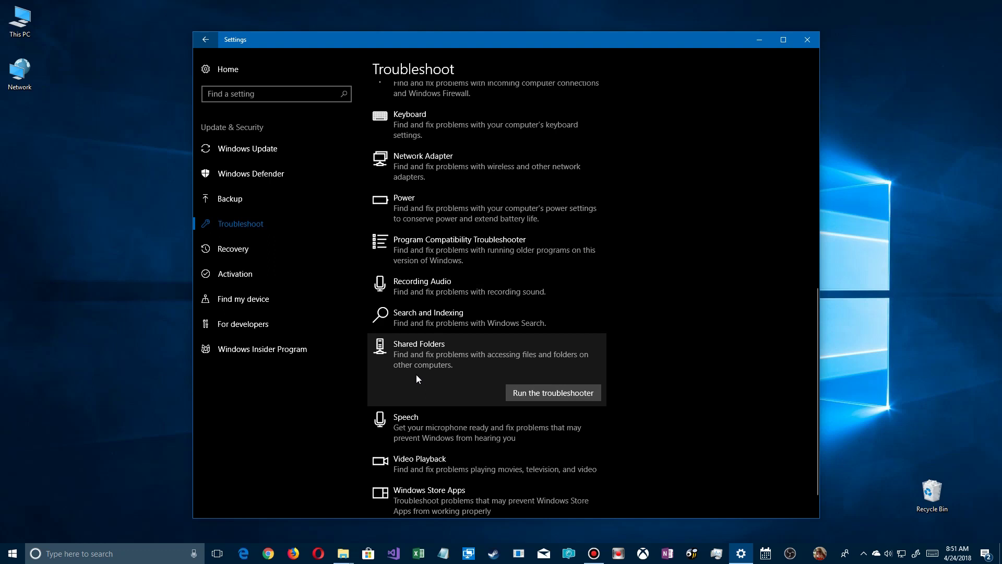
left_click(537, 393)
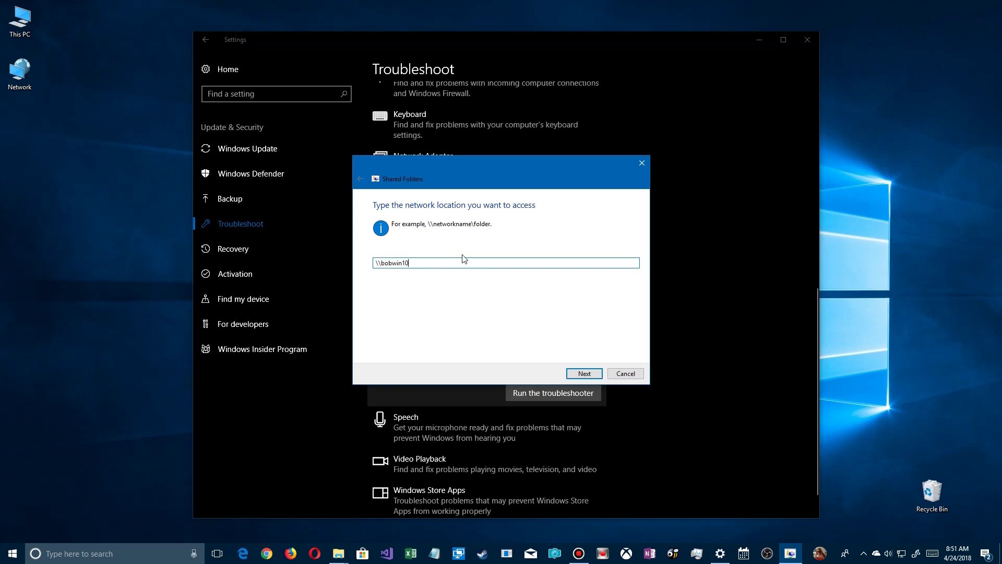
left_click(584, 374)
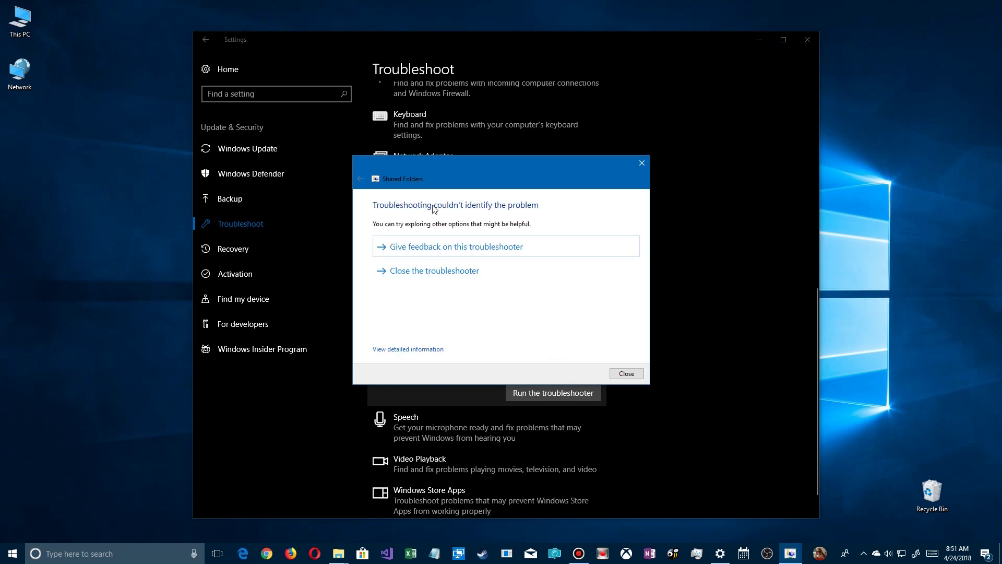
- Review the detailed Shared Folders report, including its detection details, and close the troubleshooter
left_click(418, 350)
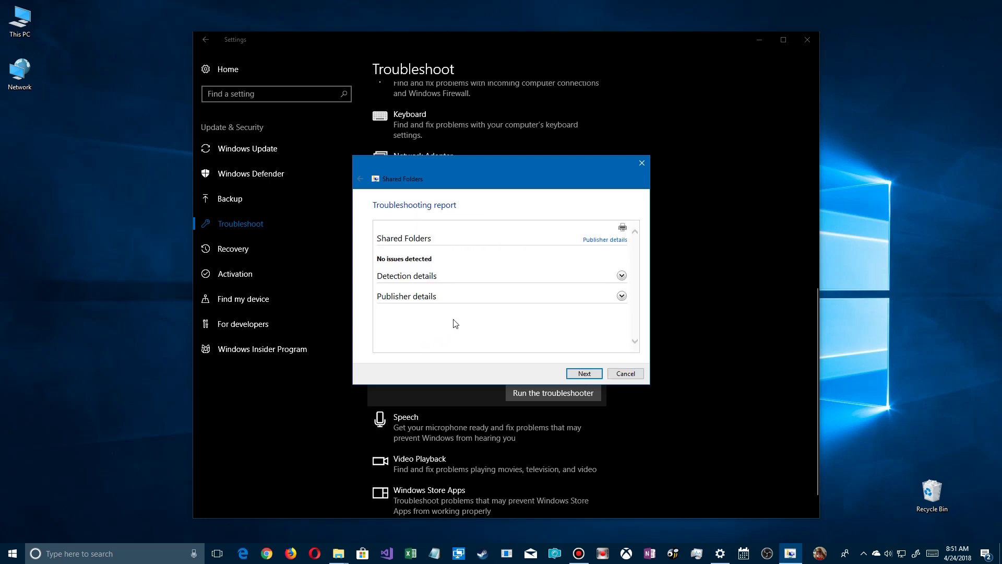
left_click(622, 275)
scroll(579, 323, "down", 1)
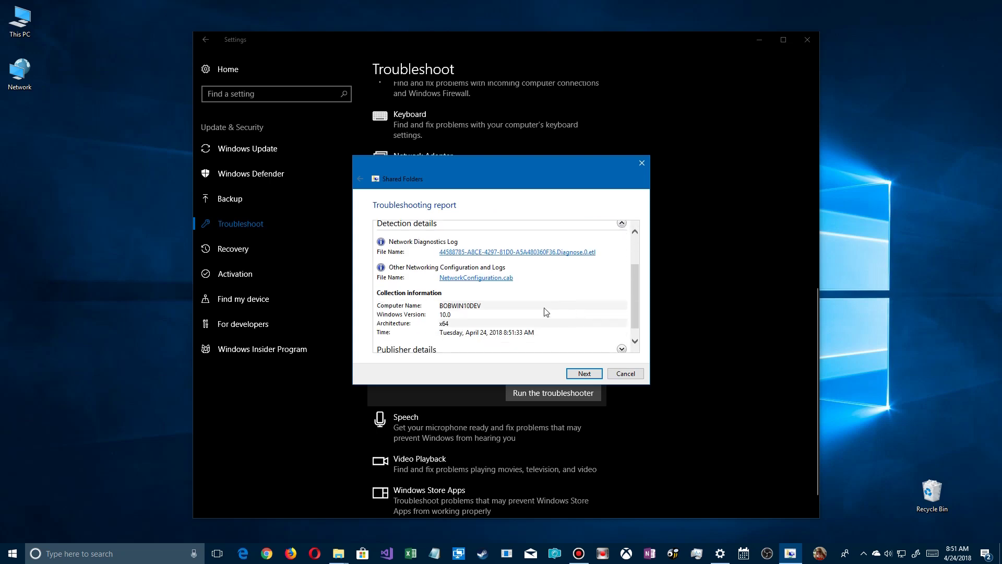
left_click(634, 341)
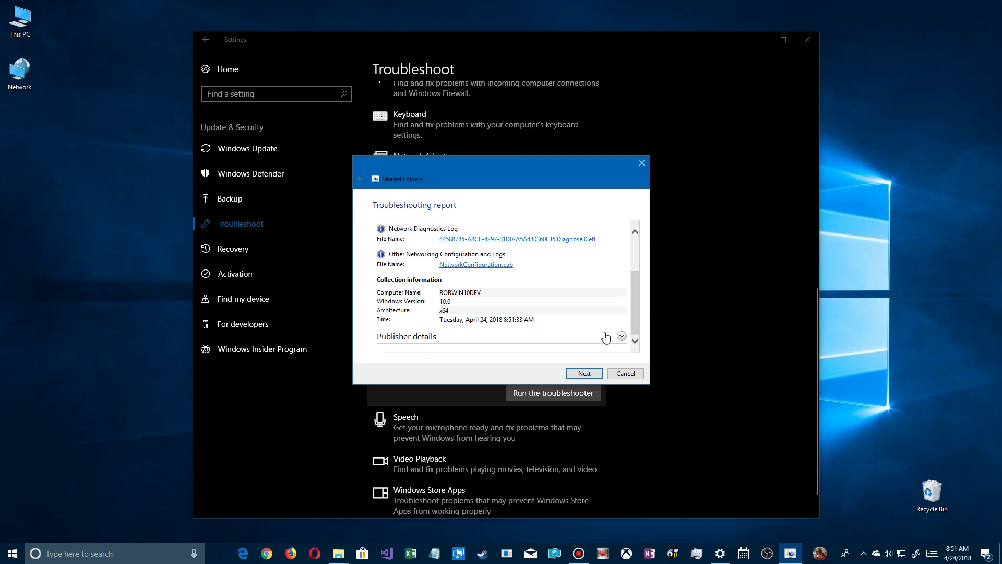
left_click(585, 373)
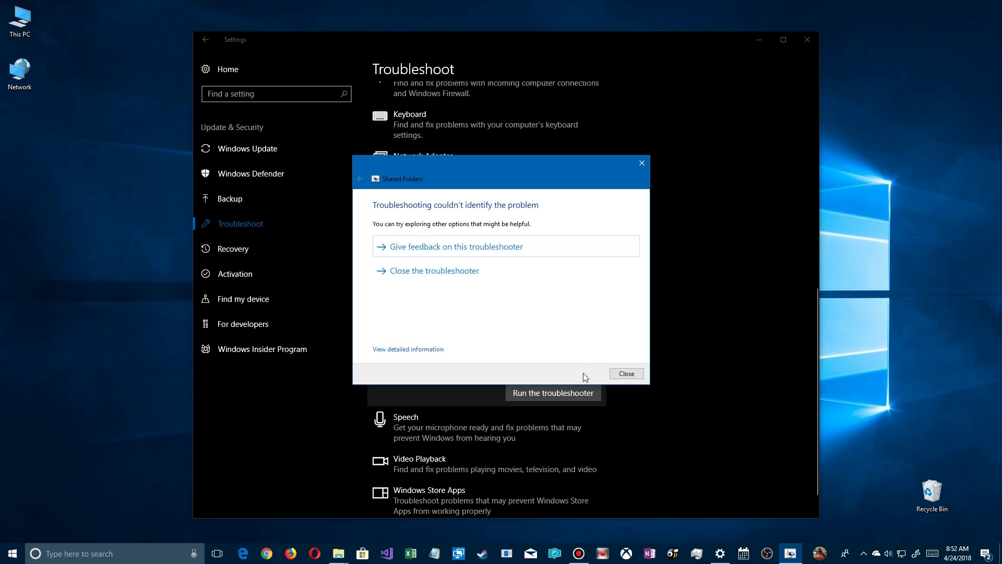
left_click(413, 273)
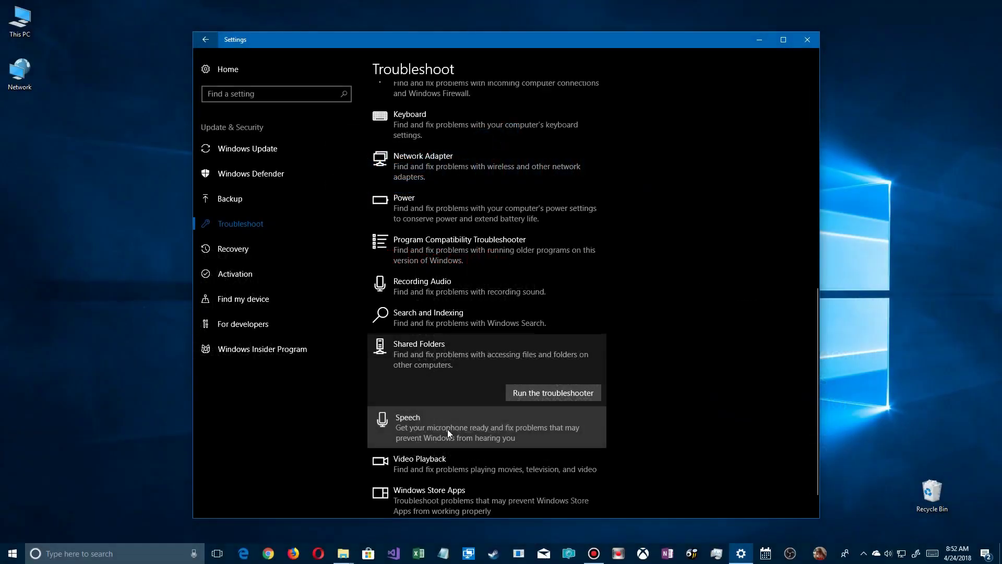
- Run the Speech troubleshooter for "Cortana can't hear me" on Microphone - Realtek High Definition Audio, skipping the mic setup, and close it
left_click(446, 429)
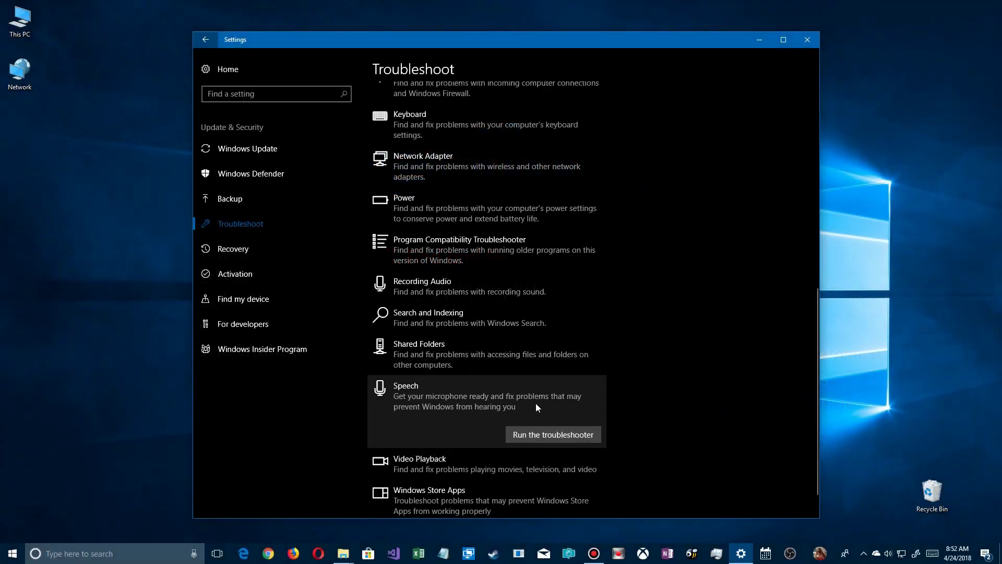
left_click(543, 431)
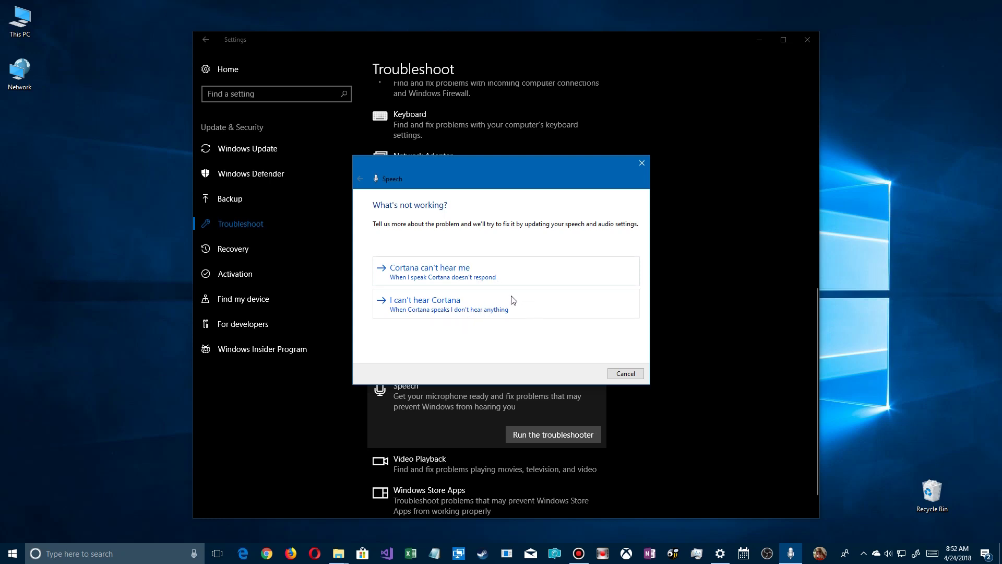
left_click(436, 275)
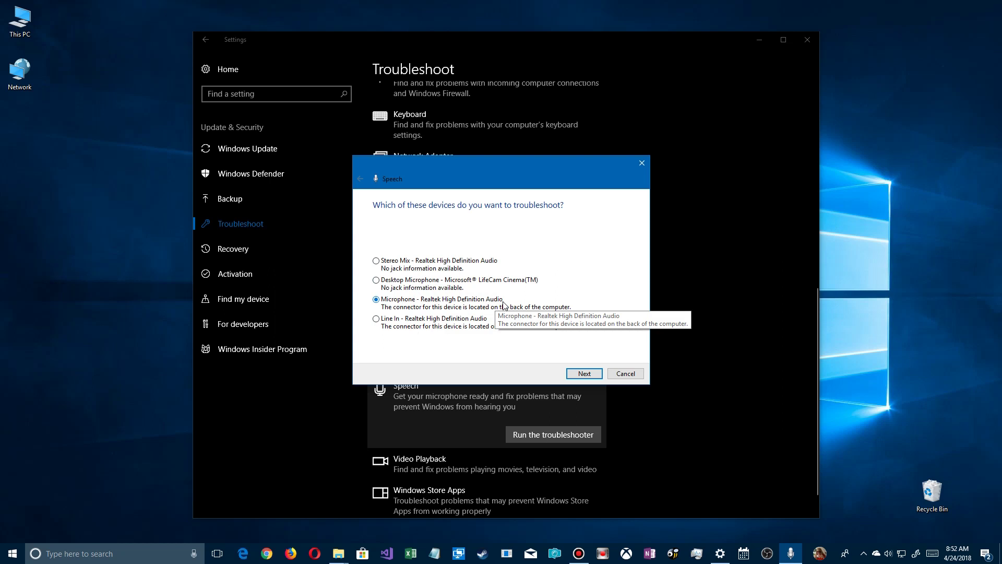
left_click(583, 373)
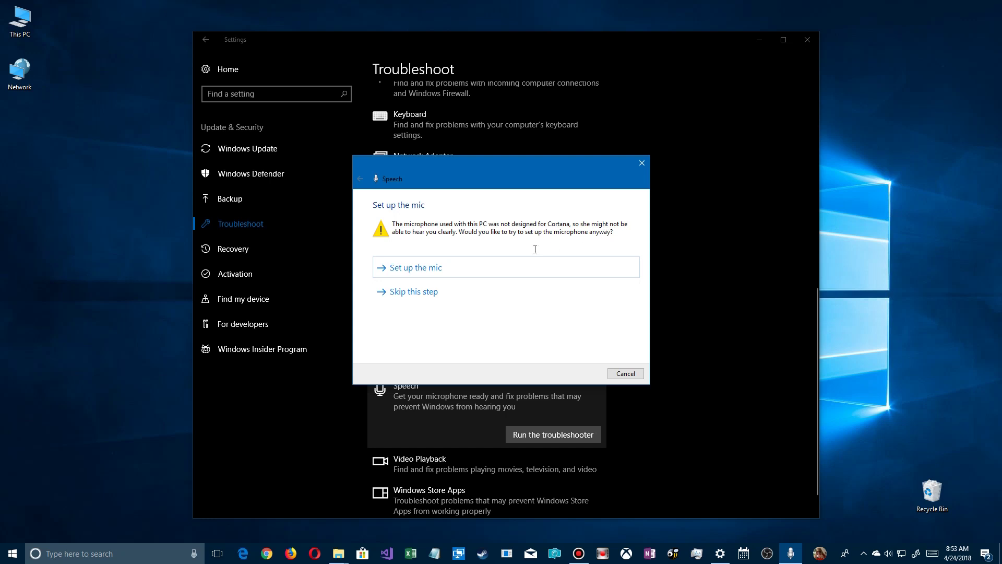
left_click(427, 292)
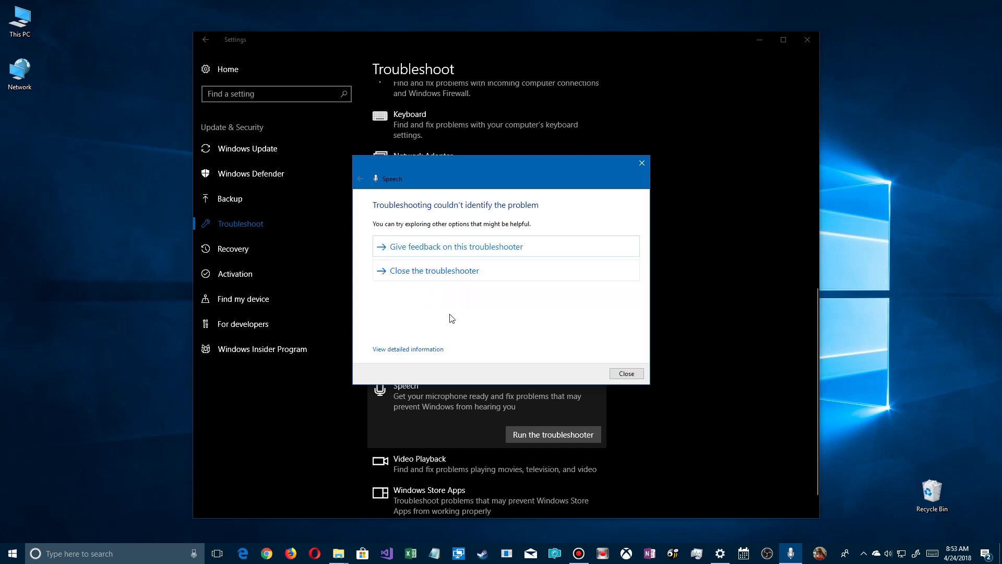
left_click(626, 373)
- Run the Speech troubleshooter for "I can't hear Cortana" on Speakers - Realtek High Definition Audio, cancelling at the audio enhancements question
left_click(544, 435)
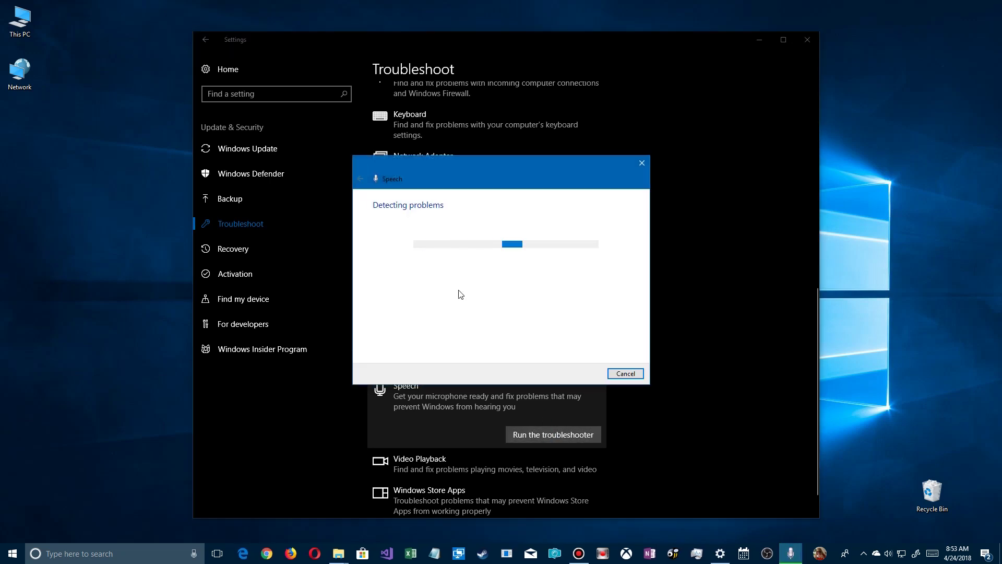
left_click(426, 308)
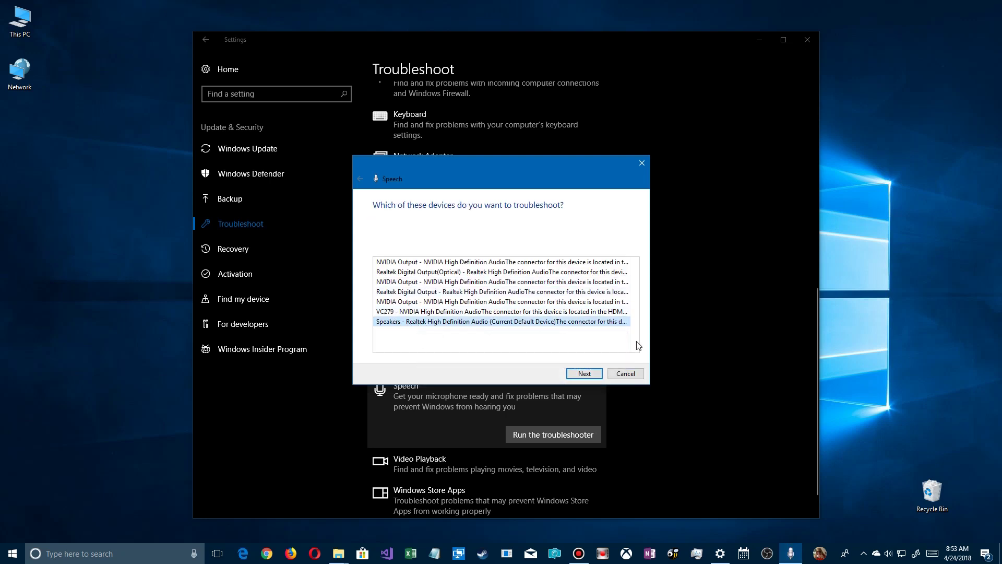
left_click(584, 374)
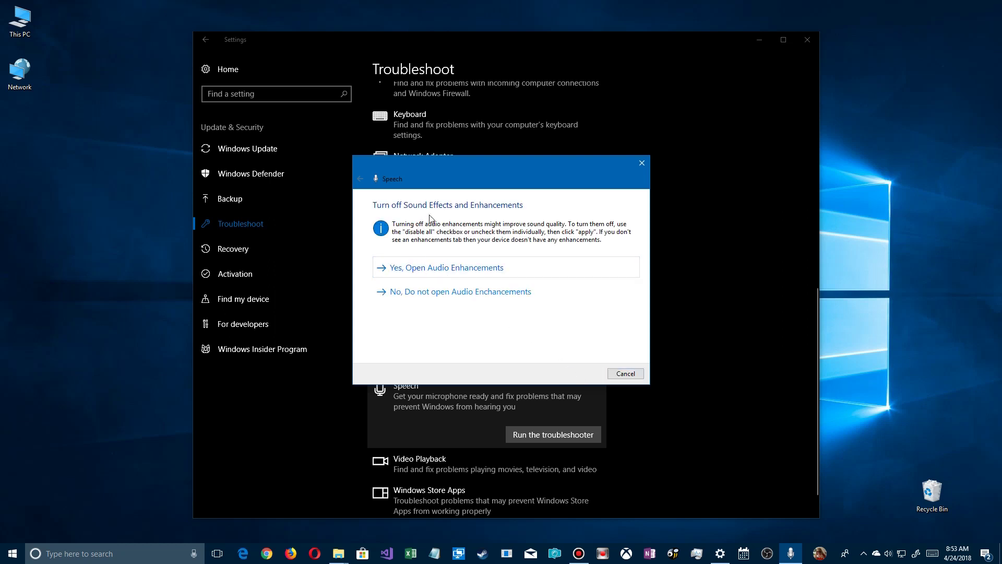
left_click(626, 374)
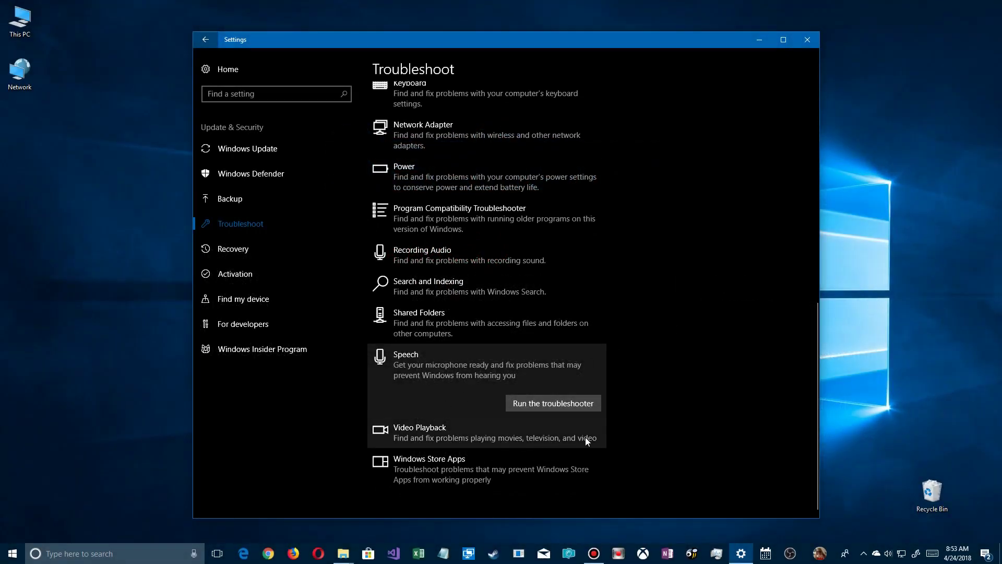
- Run the Video Playback troubleshooter, review its detailed report, and close the troubleshooter
left_click(414, 437)
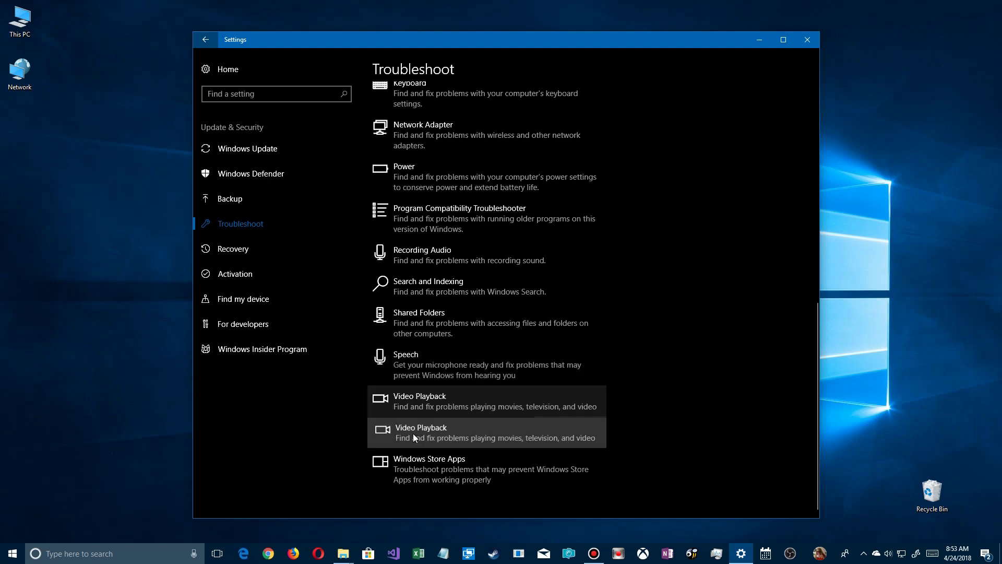
left_click(536, 437)
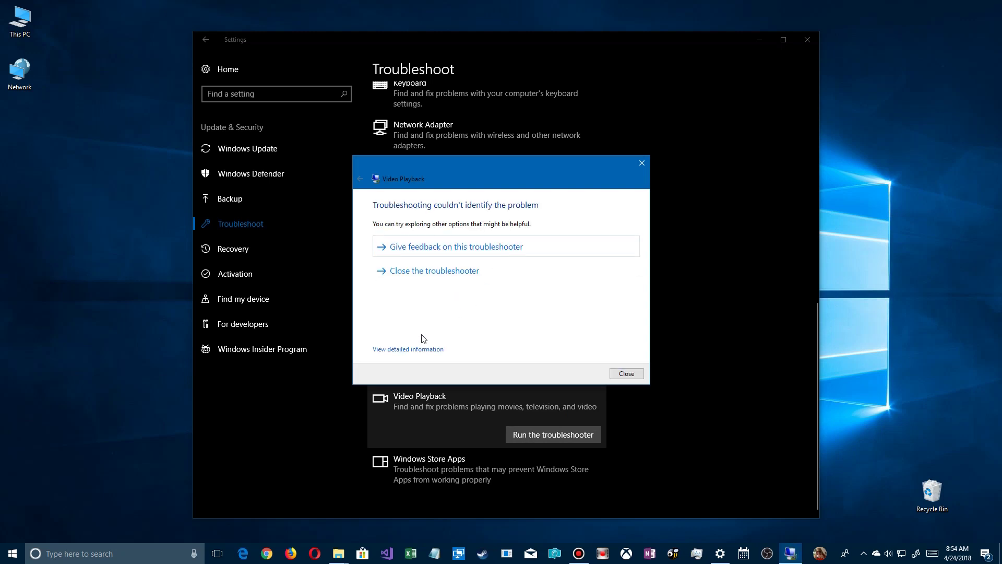
left_click(416, 353)
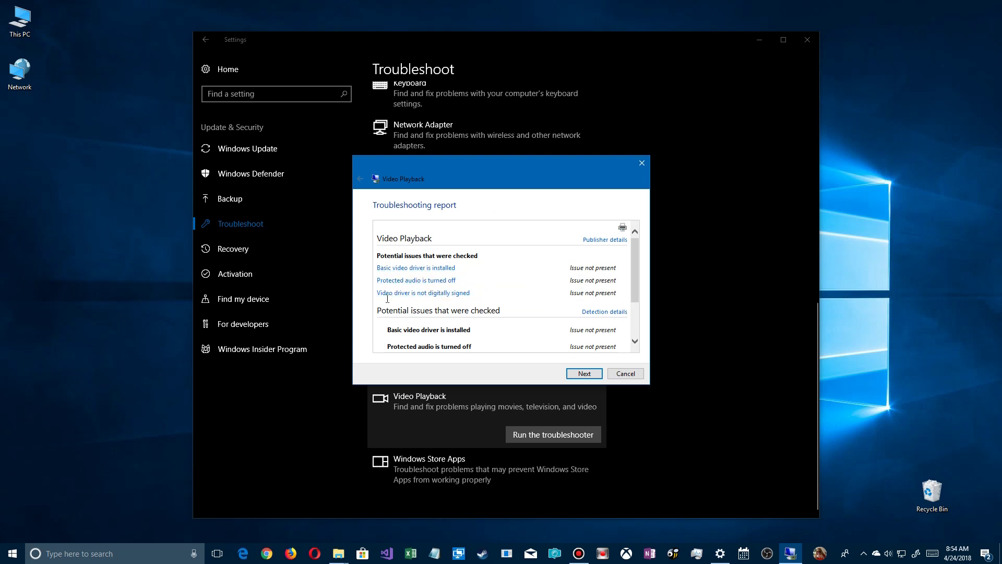
scroll(535, 299, "down", 1)
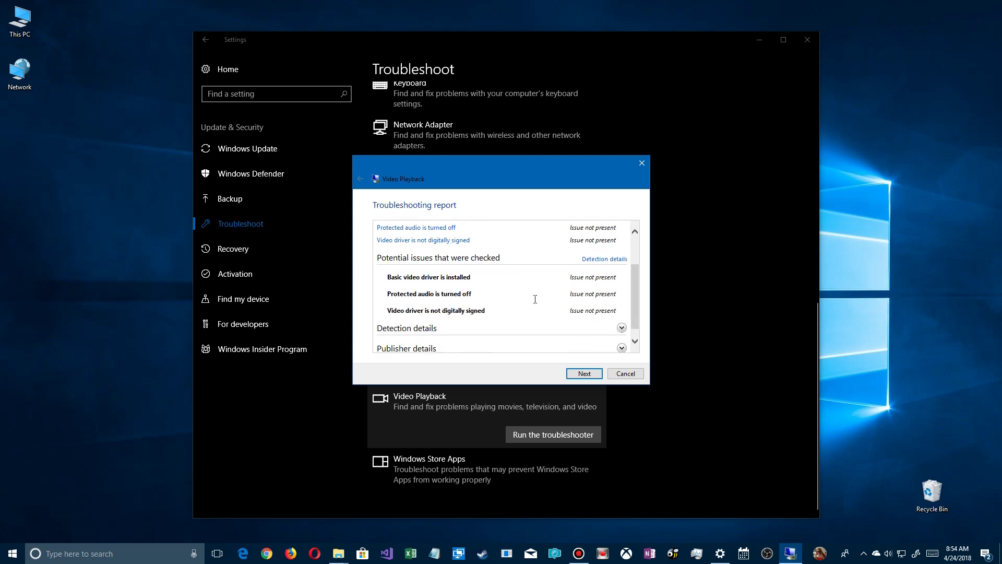
left_click(585, 373)
left_click(439, 271)
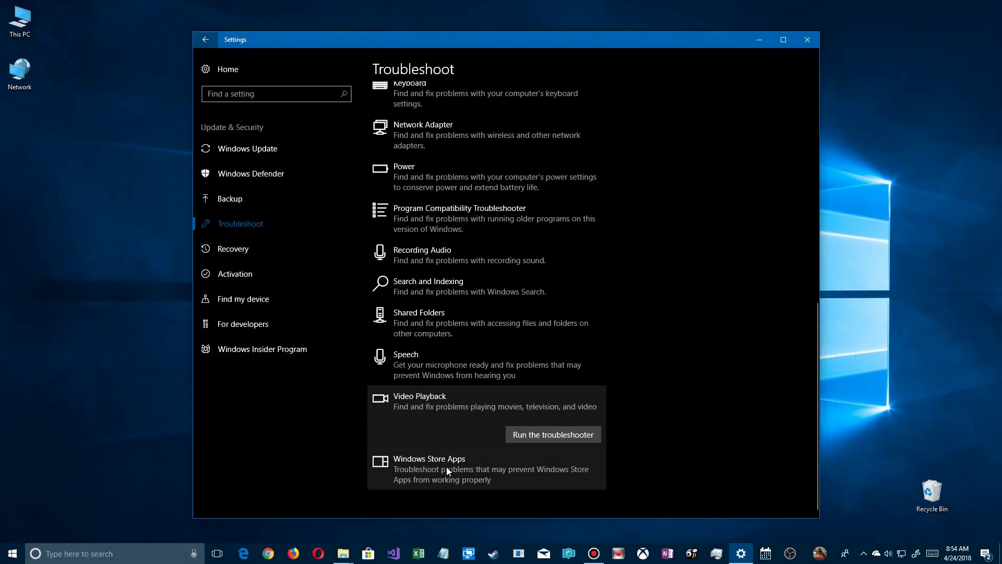
- Run the Windows Store Apps troubleshooter and open Apps & features from its Reset an app page
left_click(447, 470)
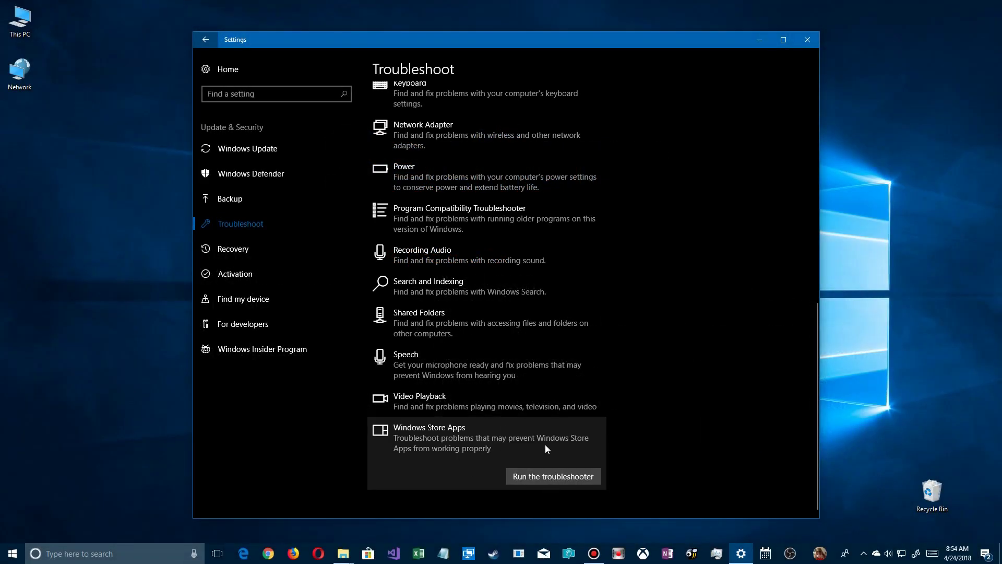
left_click(527, 477)
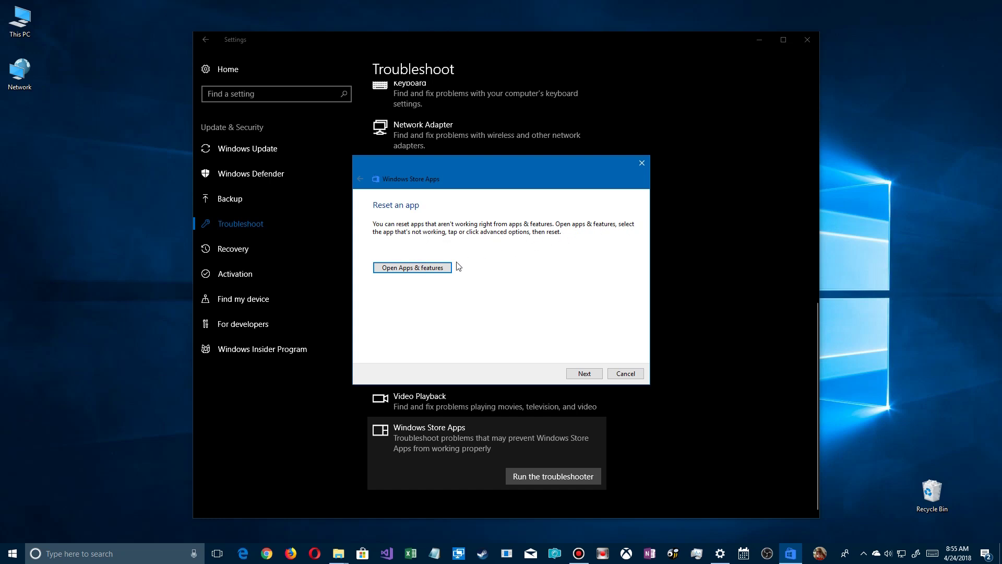
left_click(405, 268)
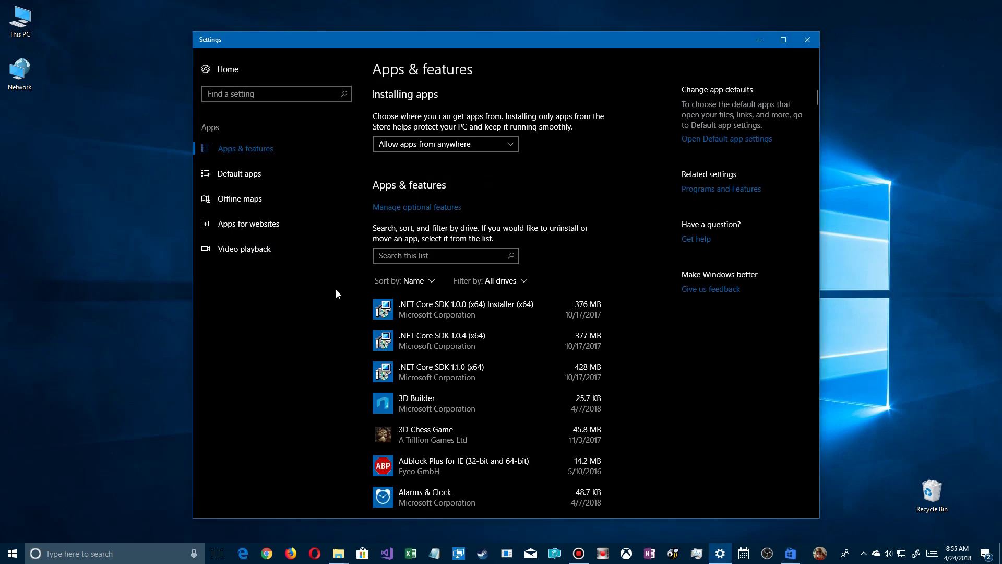
- Find City Art Search among the installed apps and reset it from its advanced options, confirming the deletion of its data
left_click(430, 407)
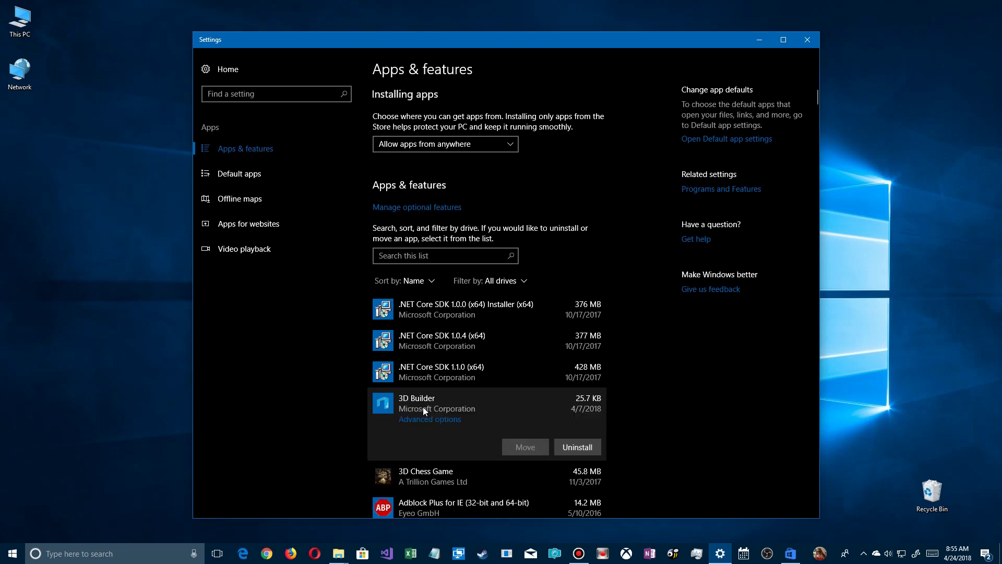
scroll(687, 374, "down", 10)
left_click(439, 242)
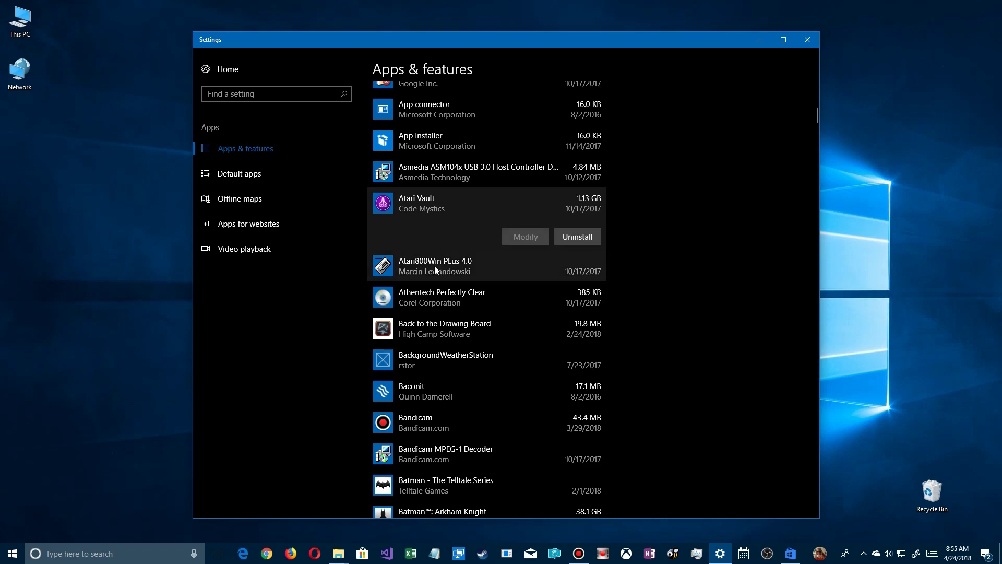
left_click(420, 272)
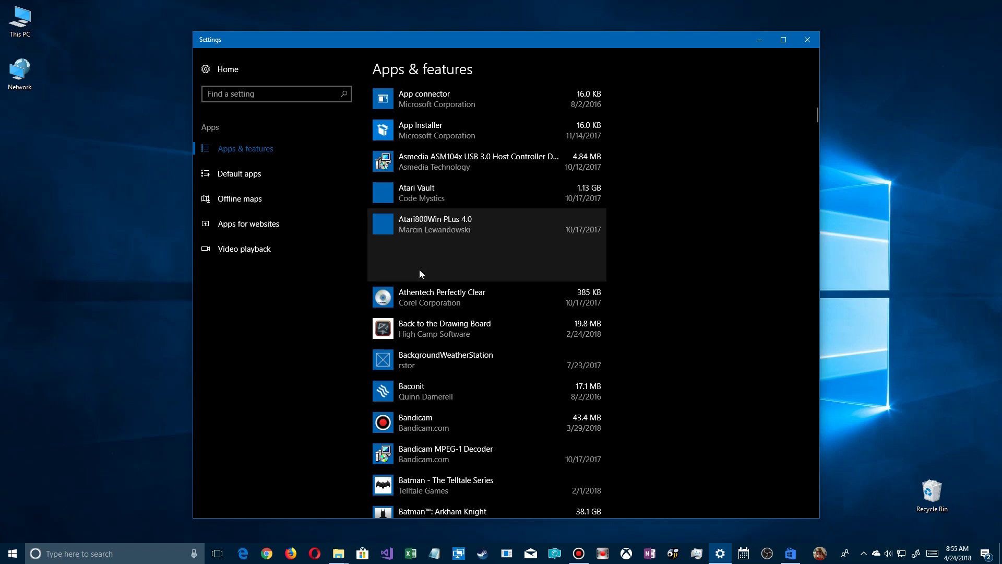
scroll(684, 313, "down", 10)
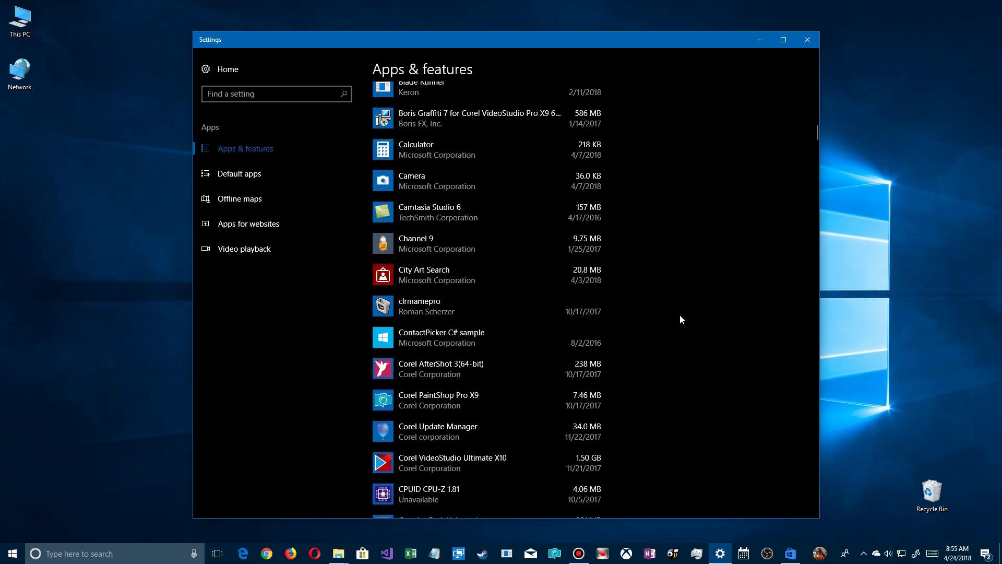
left_click(437, 282)
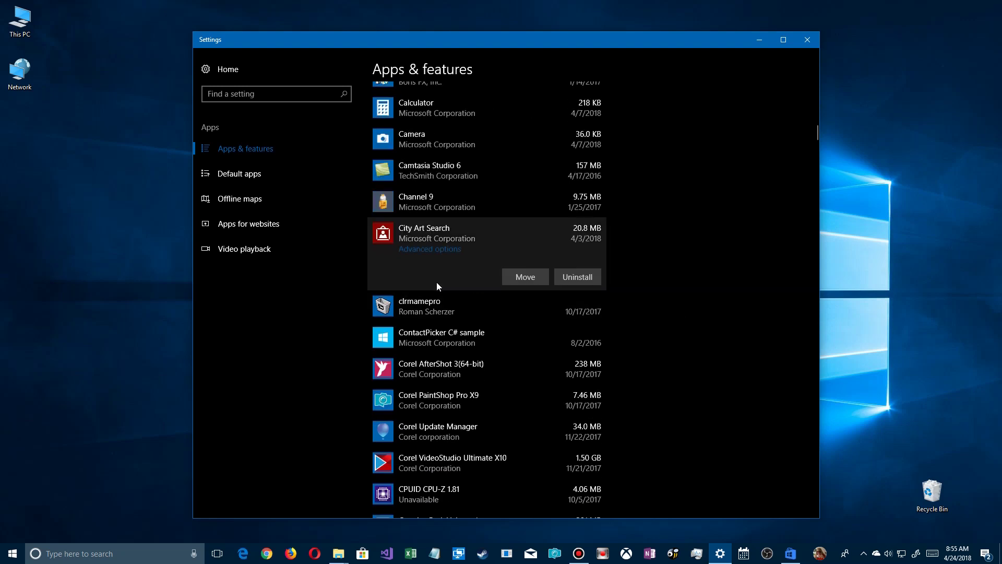
left_click(430, 250)
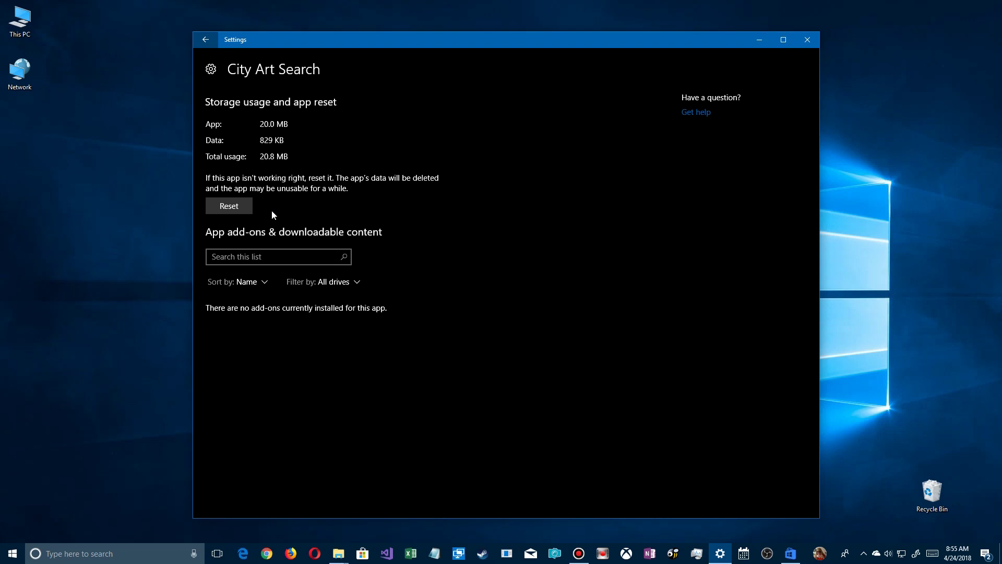
left_click(233, 209)
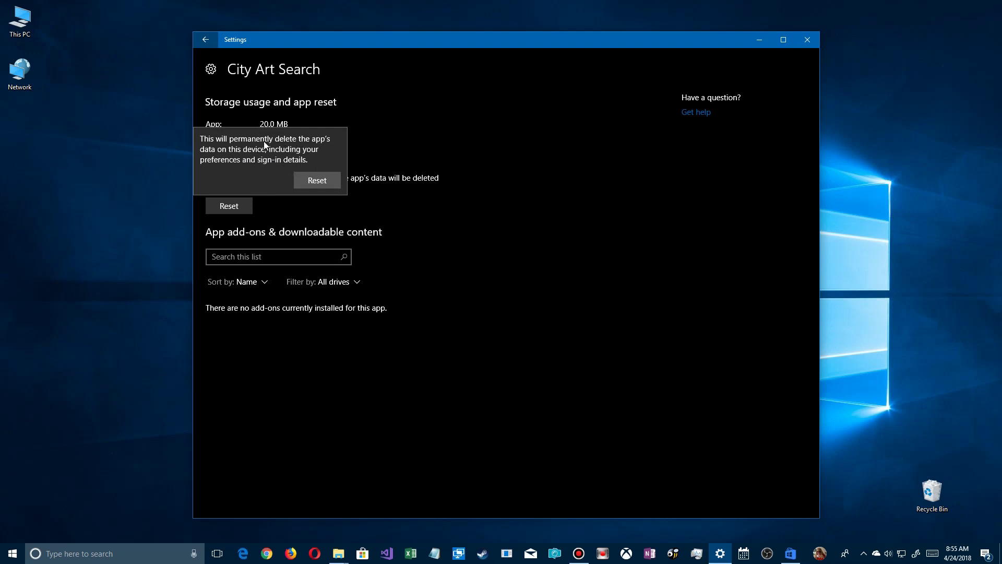
left_click(315, 180)
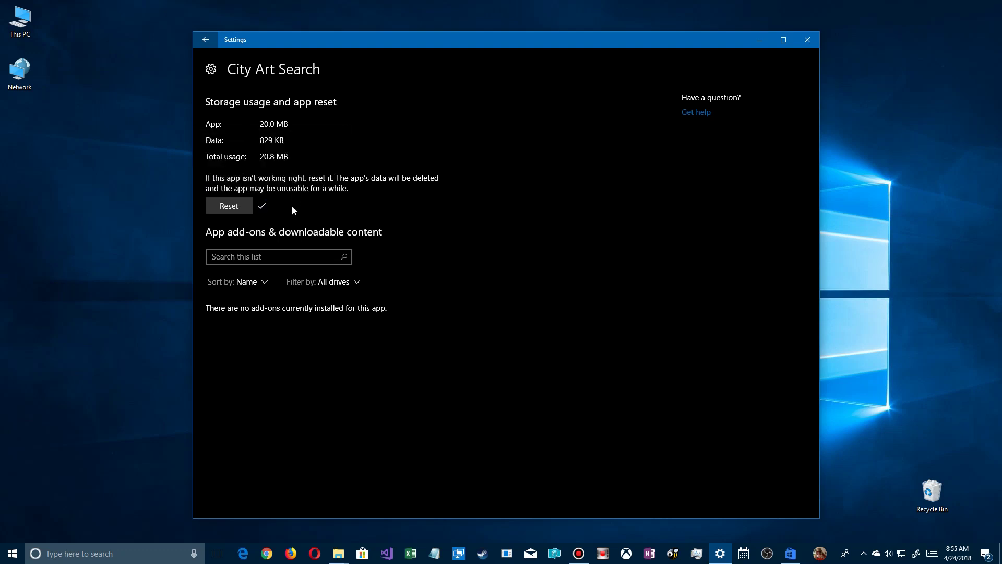
- Leave the app's settings and return to the Troubleshoot page under Update & Security
left_click(205, 41)
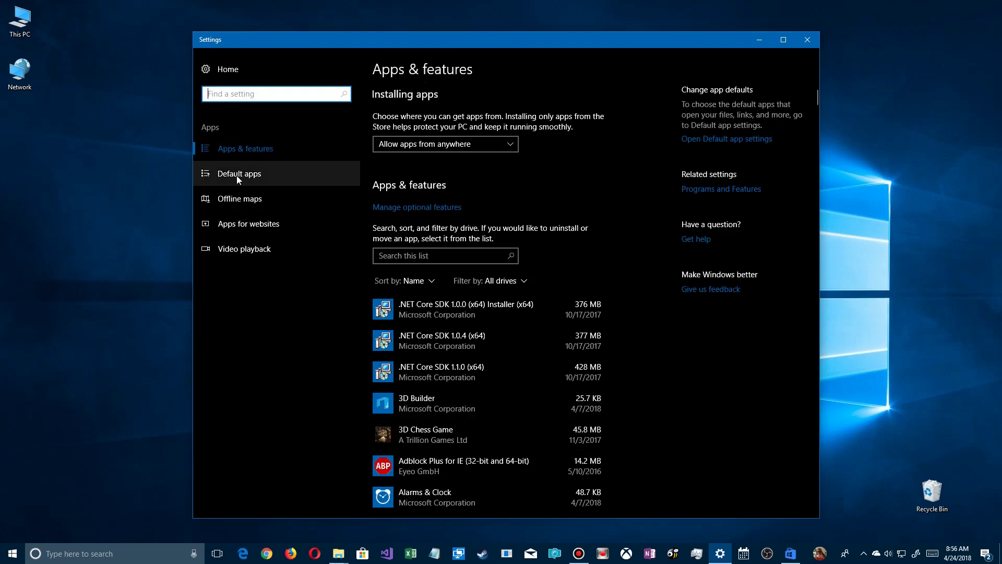
left_click(211, 68)
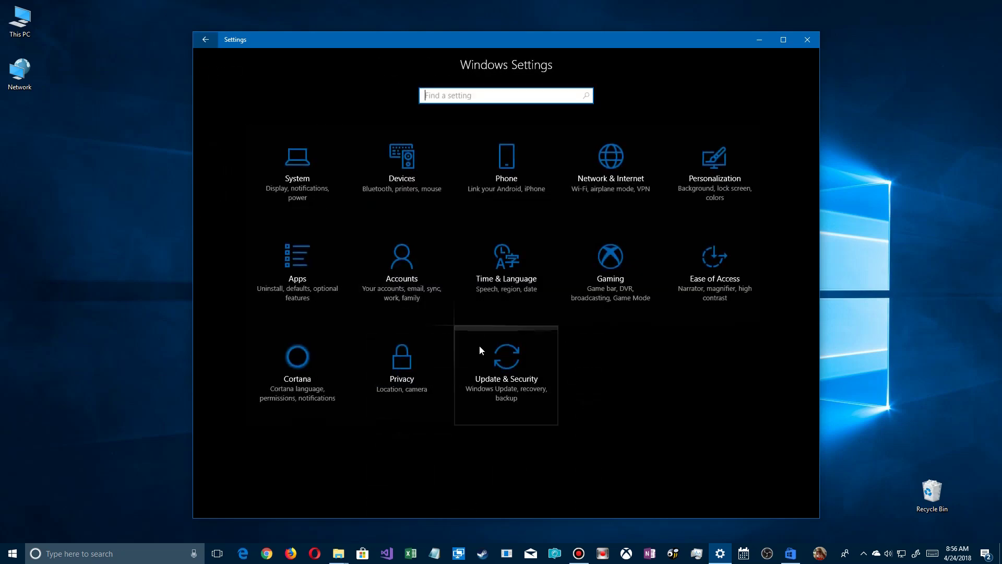
left_click(495, 363)
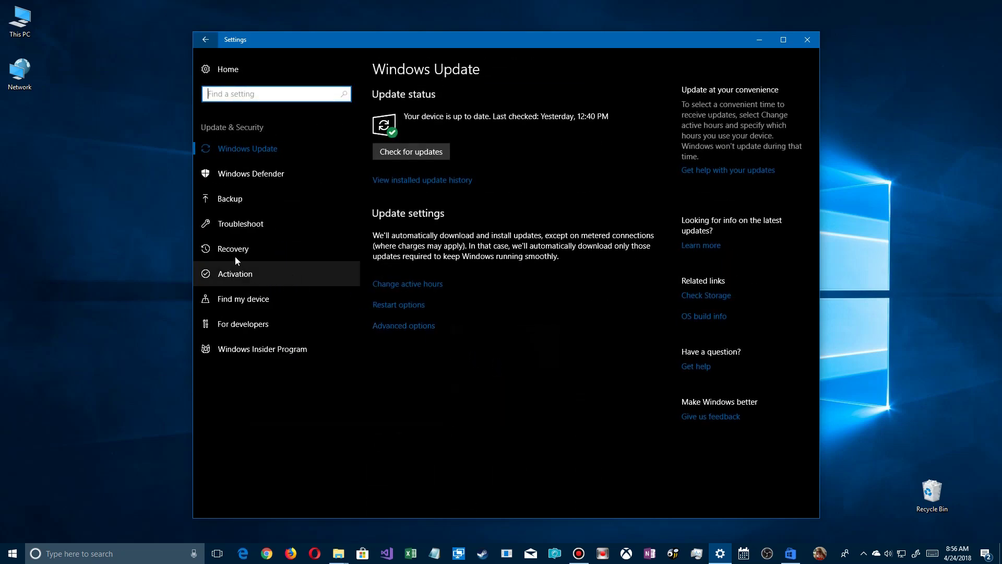
left_click(231, 230)
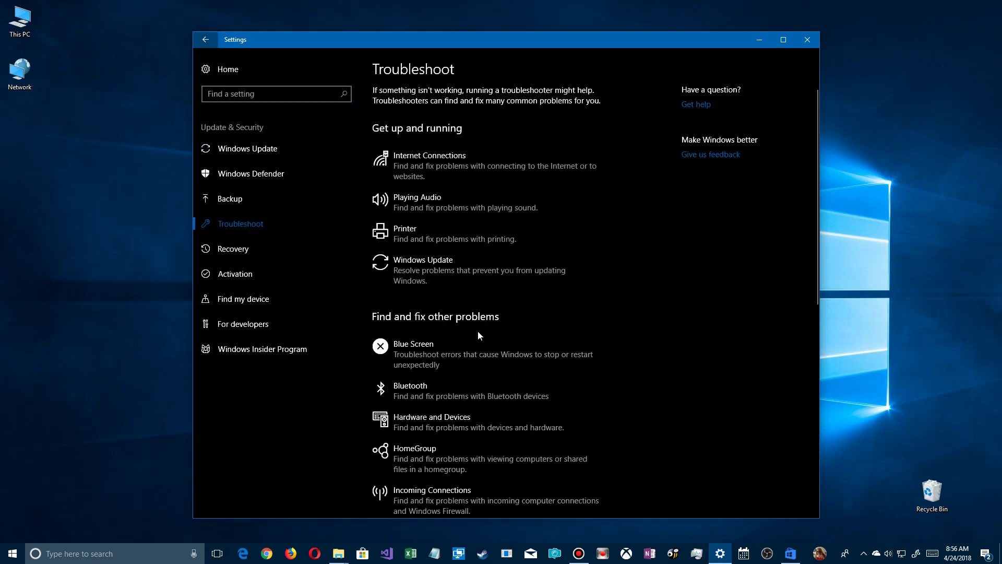
- Run the Windows Store Apps troubleshooter again and continue past the Reset an app page to complete it
scroll(479, 331, "down", 8)
left_click(438, 468)
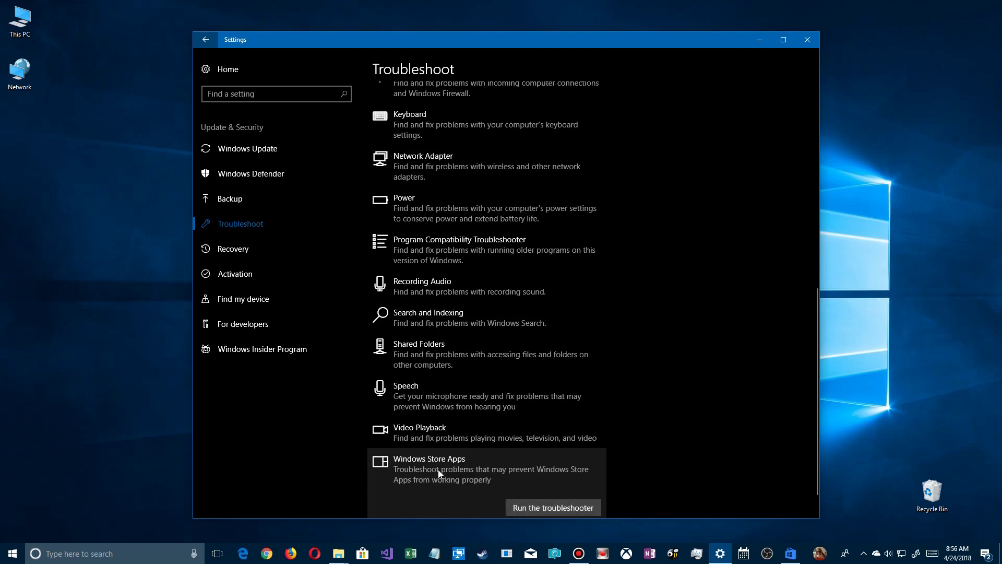
left_click(524, 507)
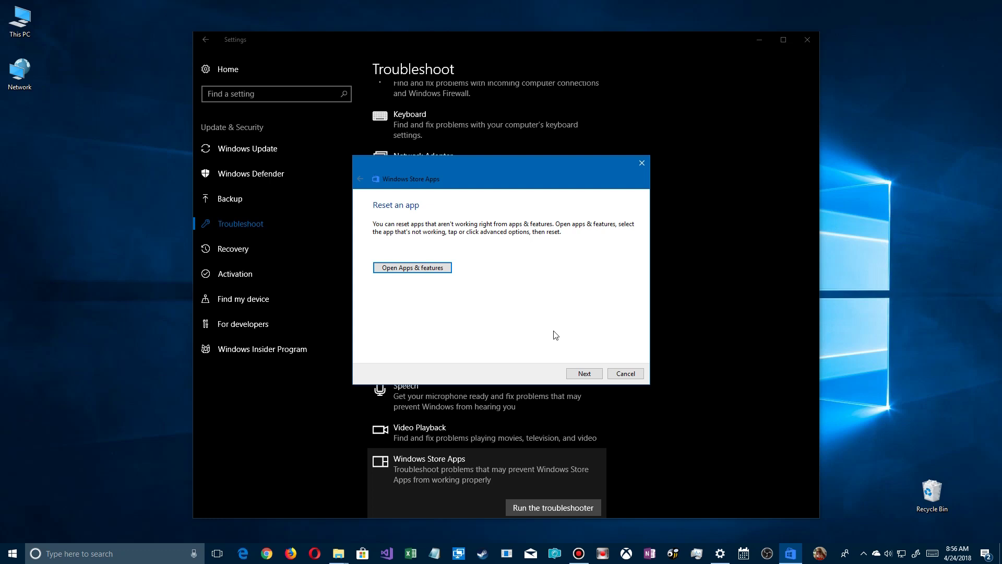
left_click(584, 373)
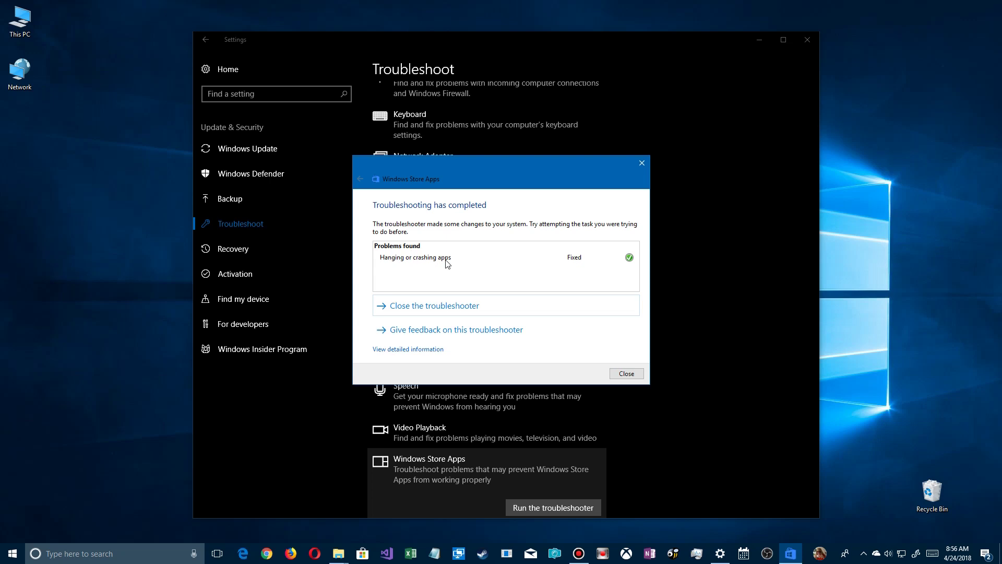
- Review the detailed Windows Store Apps troubleshooting report, covering the issues found and the potential issues checked
left_click(436, 349)
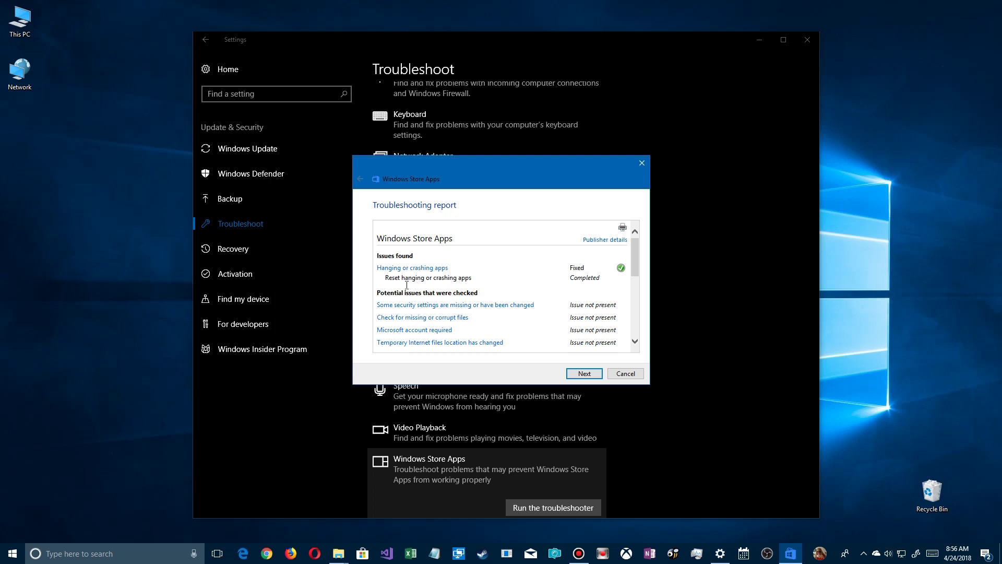
scroll(505, 288, "down", 2)
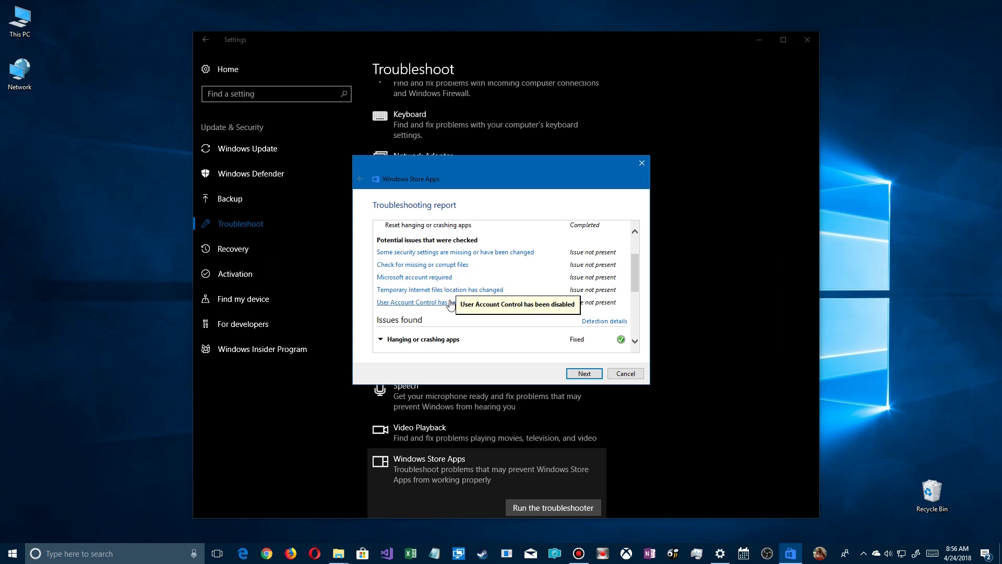
scroll(496, 338, "down", 2)
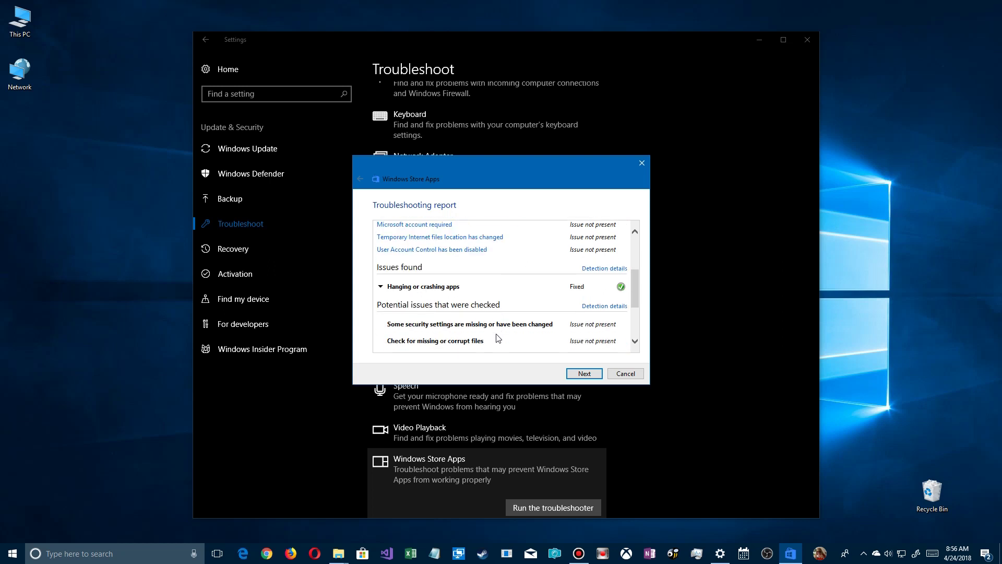
scroll(496, 337, "down", 1)
scroll(530, 337, "up", 2)
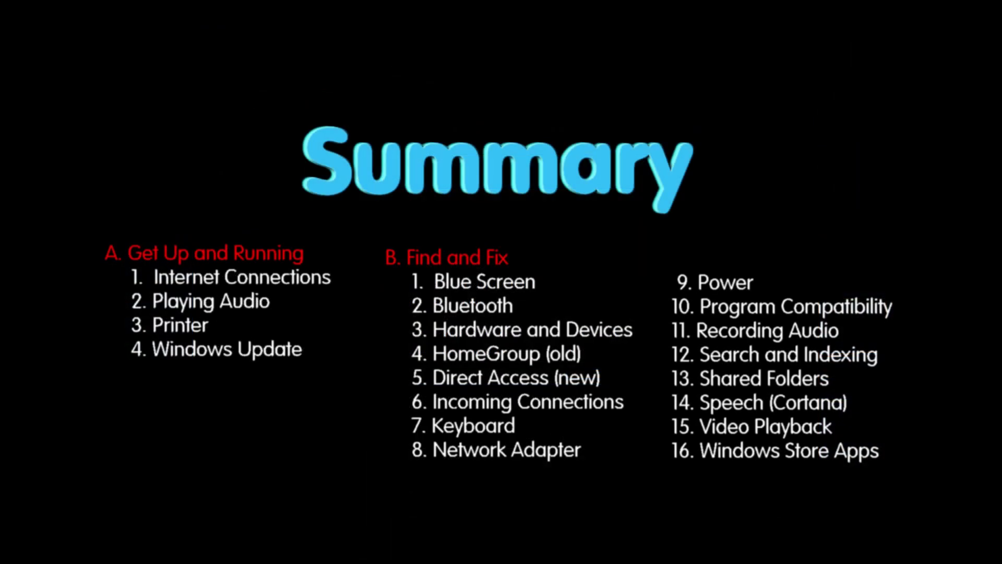